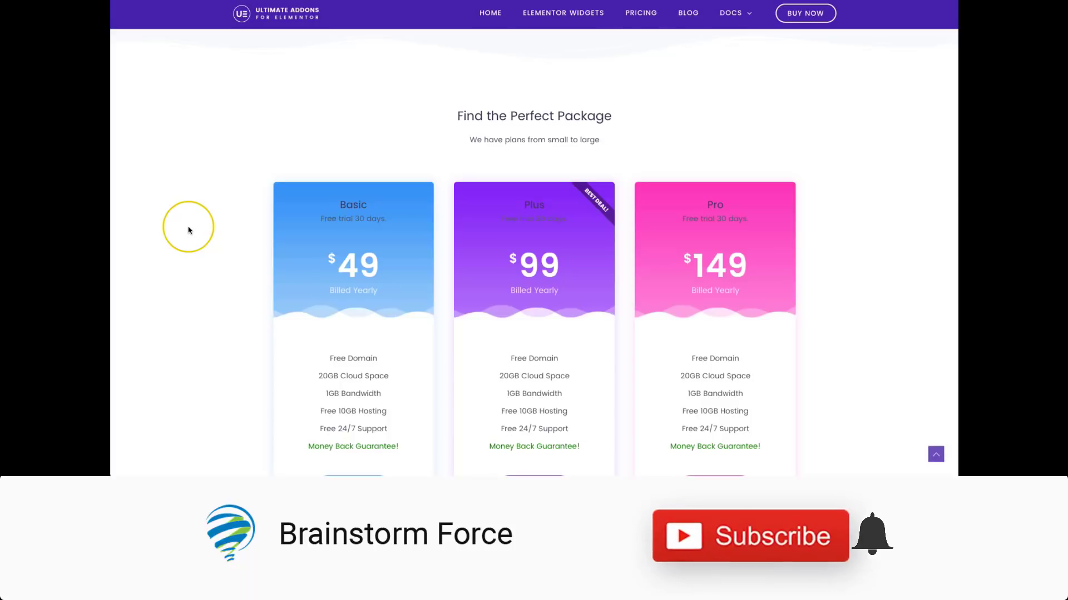
# - Examine the sample pricing tables on the Price Box demo page, including their ribbons, prices and feature lists
pyautogui.scroll(-1, 198, 231)
pyautogui.scroll(-1, 198, 231)
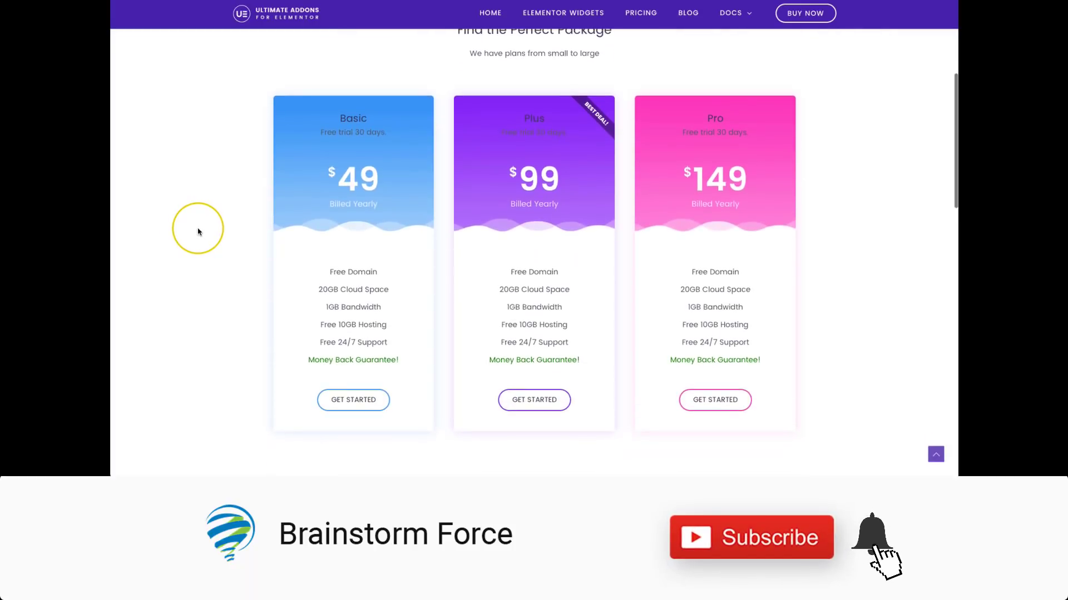
pyautogui.scroll(-5, 199, 232)
pyautogui.scroll(-5, 204, 231)
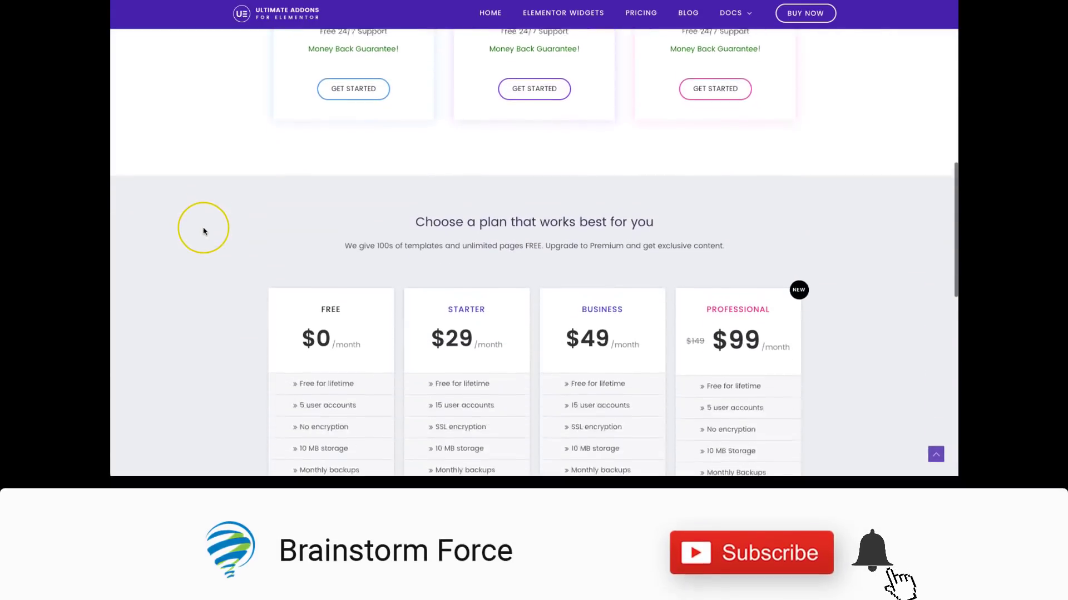
pyautogui.scroll(-3, 192, 238)
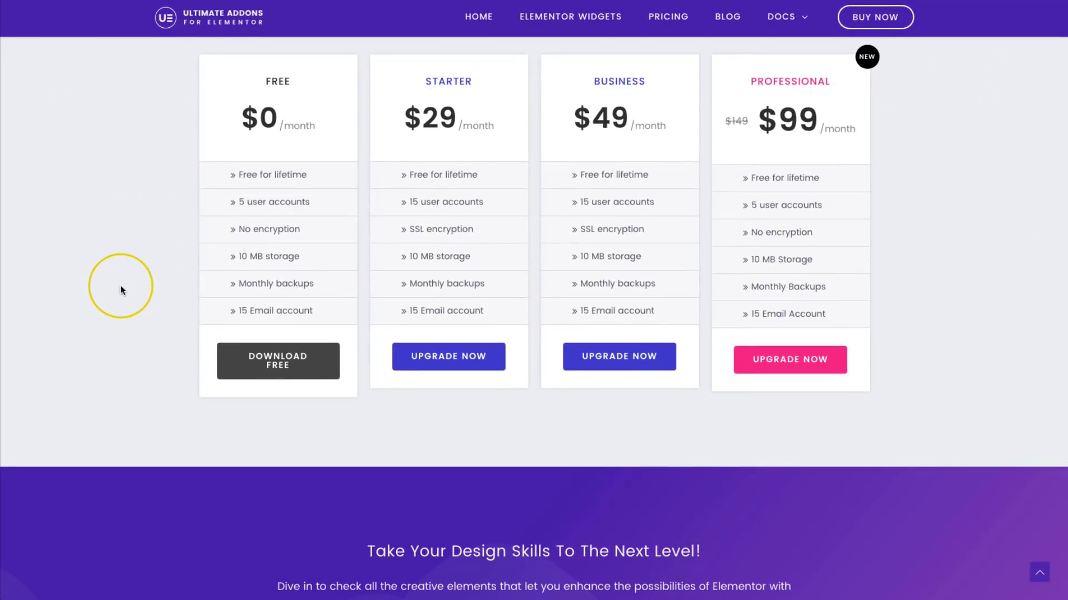
pyautogui.scroll(-7, 120, 285)
pyautogui.scroll(7, 115, 283)
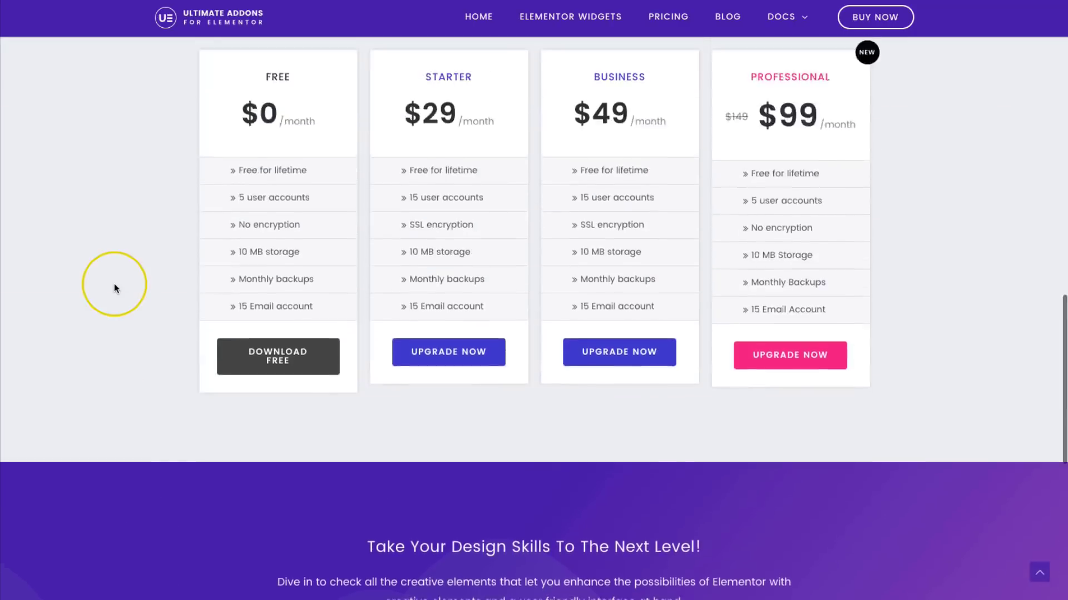
pyautogui.scroll(3, 115, 284)
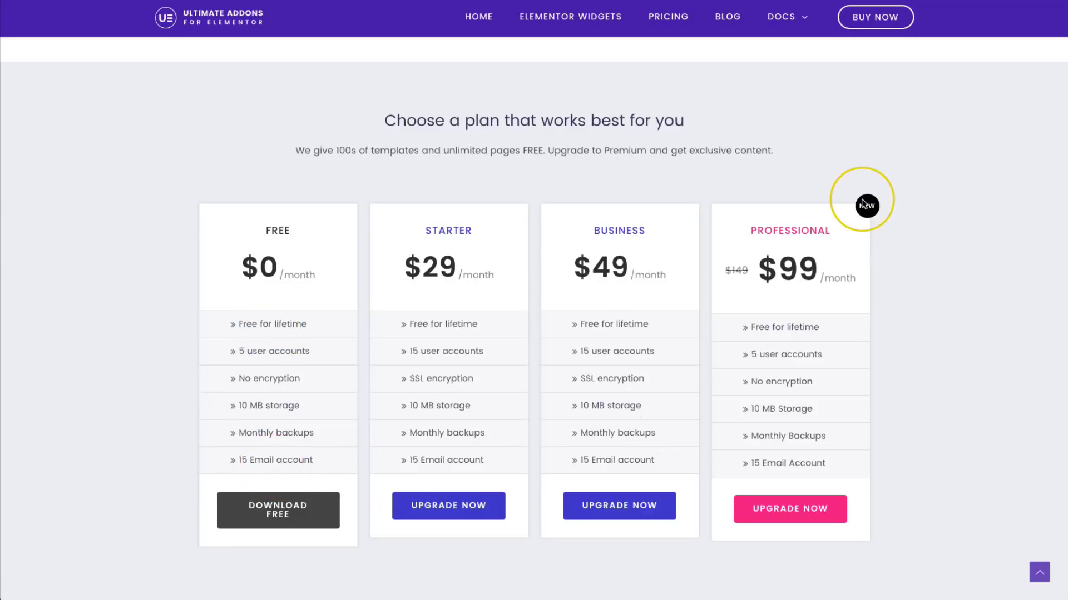
pyautogui.scroll(10, 662, 225)
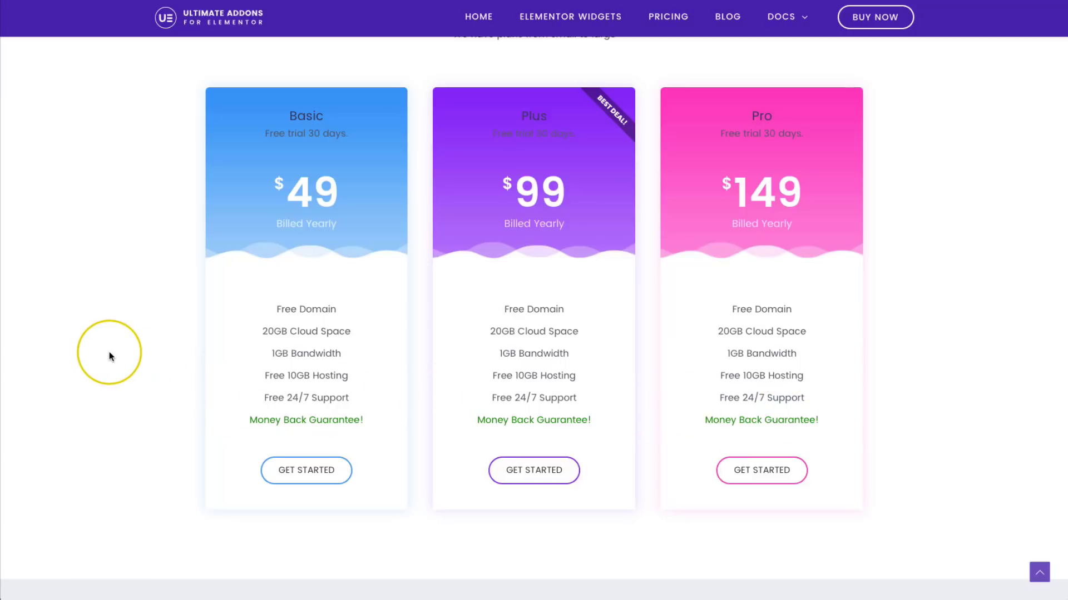
pyautogui.scroll(6, 109, 351)
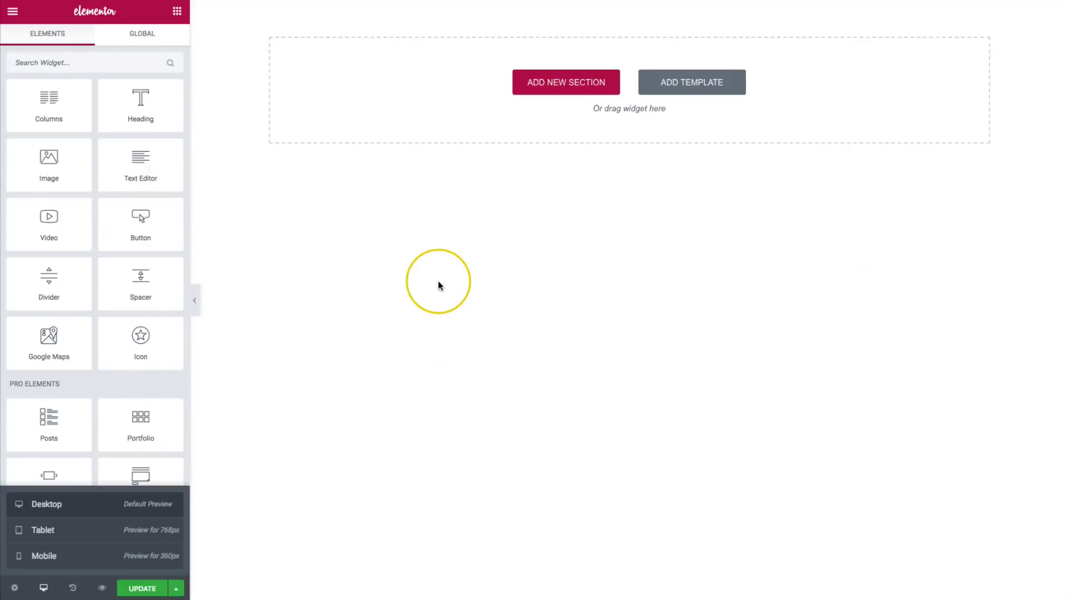
# - Find the Price Box widget by searching for "price" and add it to the empty page
pyautogui.click(131, 63)
pyautogui.write('pr')
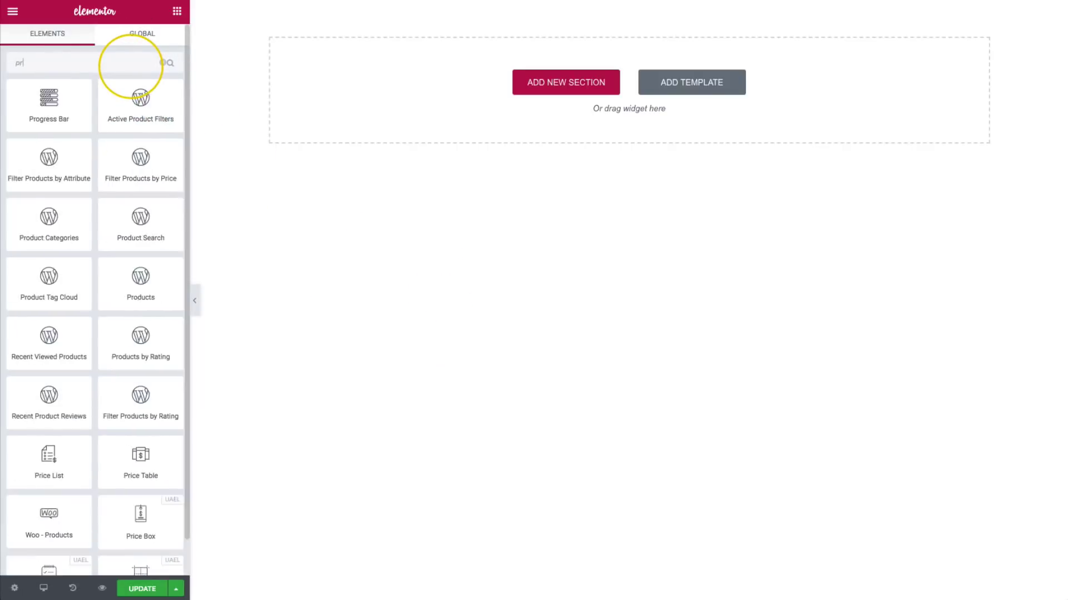
pyautogui.write('ice')
pyautogui.moveTo(144, 166); pyautogui.dragTo(374, 77)
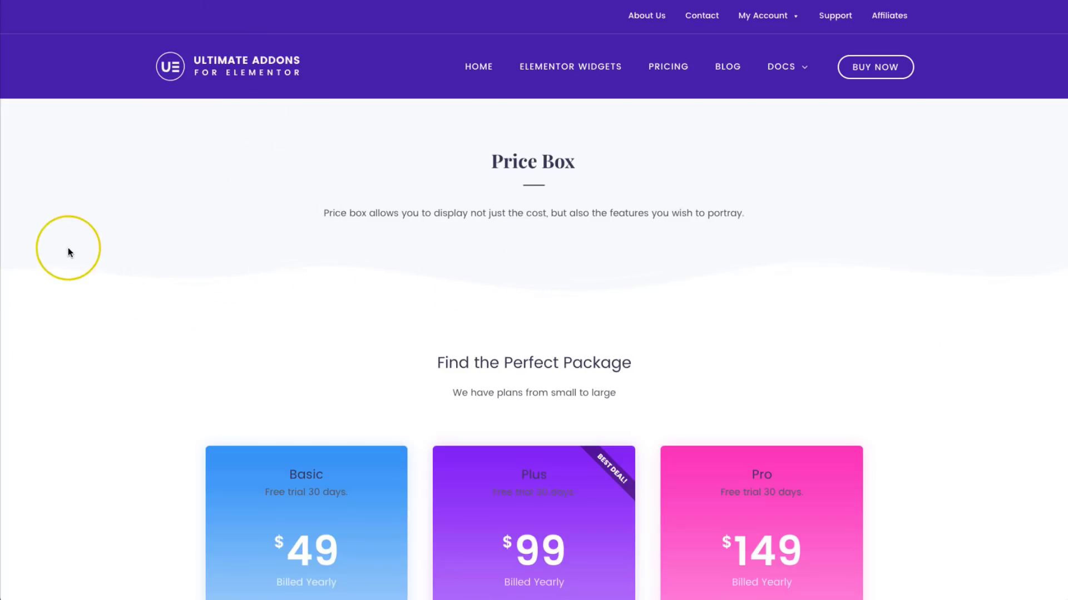
pyautogui.scroll(-6, 67, 248)
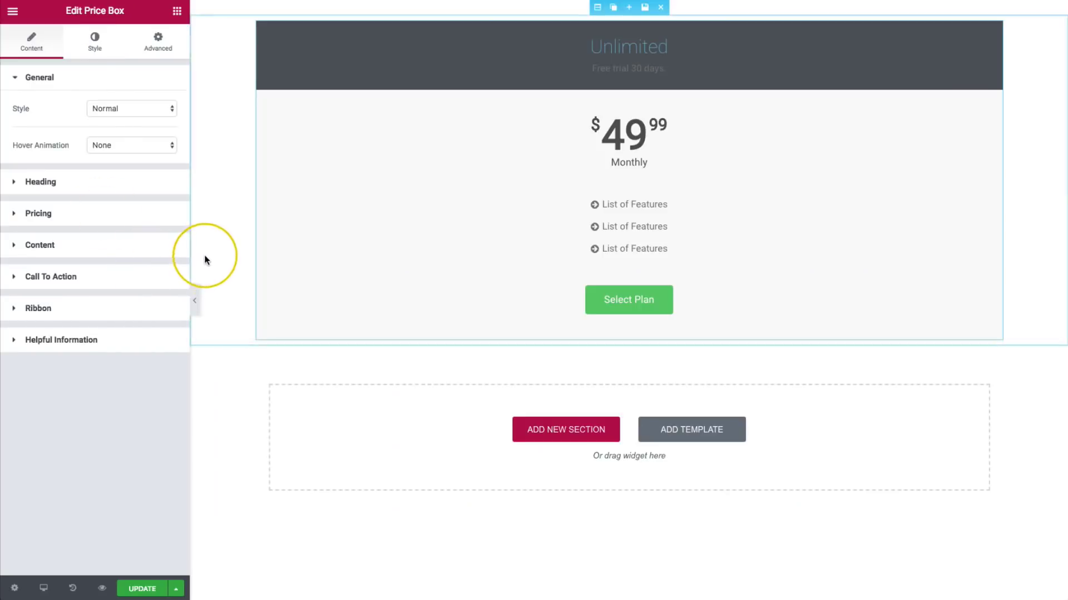
# - Try the Features at Bottom and Circular Background for Price styles on the price box and return it to Normal
pyautogui.click(107, 108)
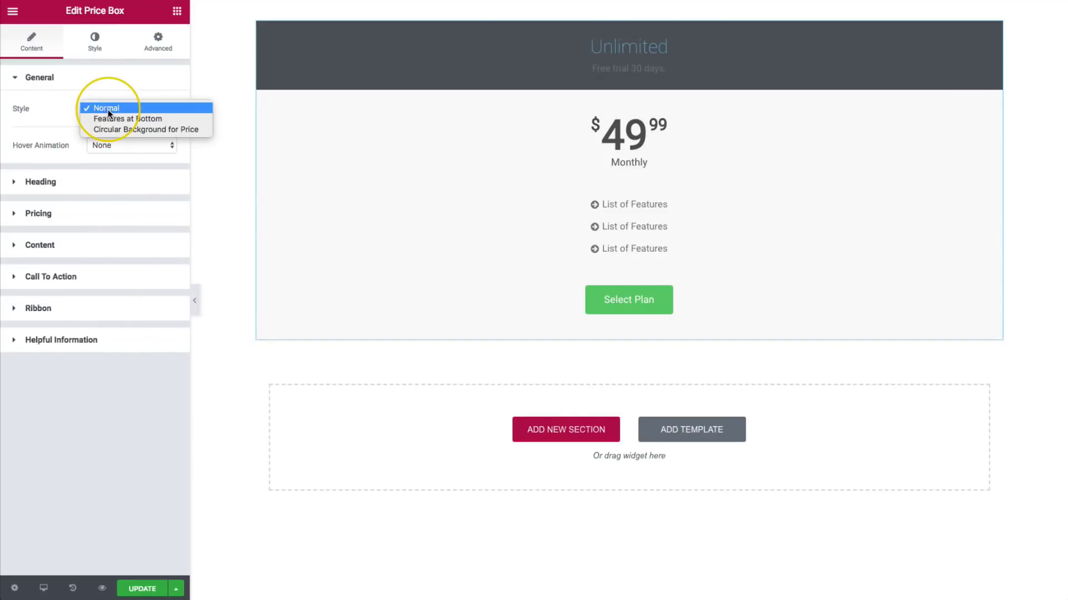
pyautogui.click(44, 107)
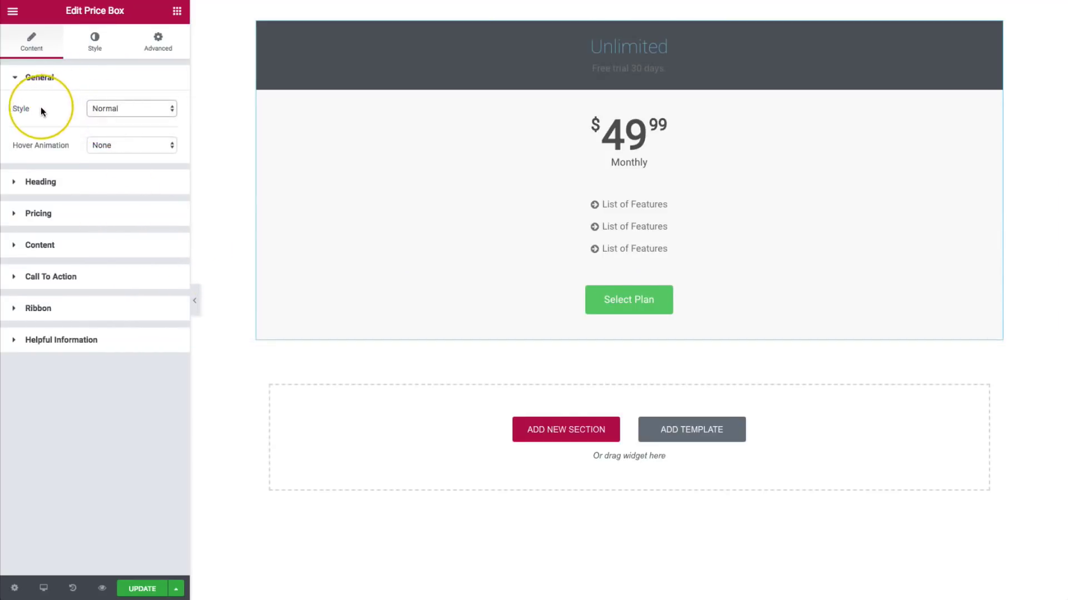
pyautogui.click(88, 109)
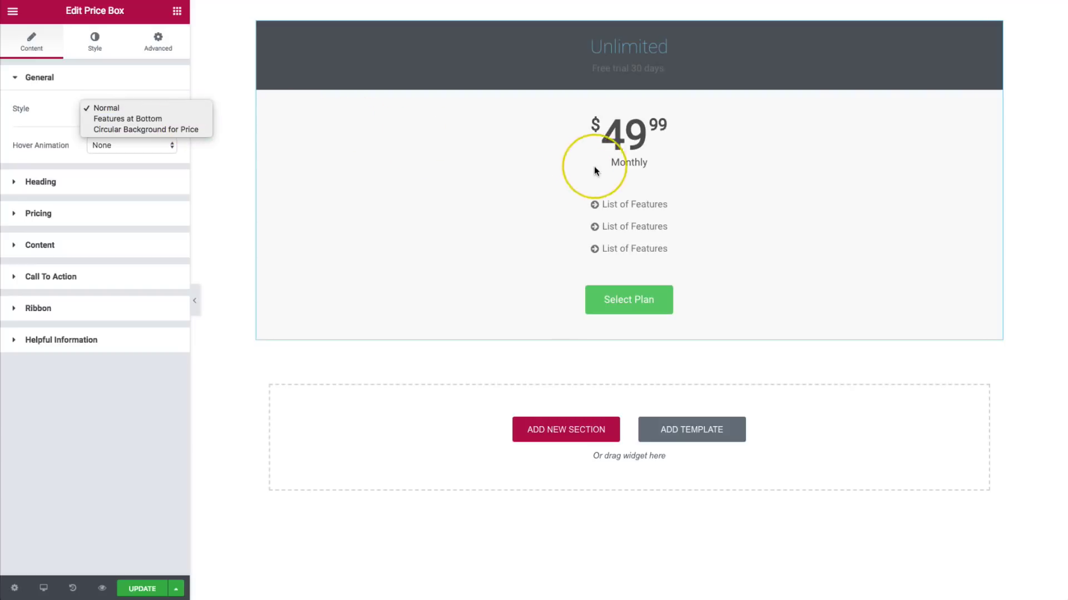
pyautogui.click(130, 118)
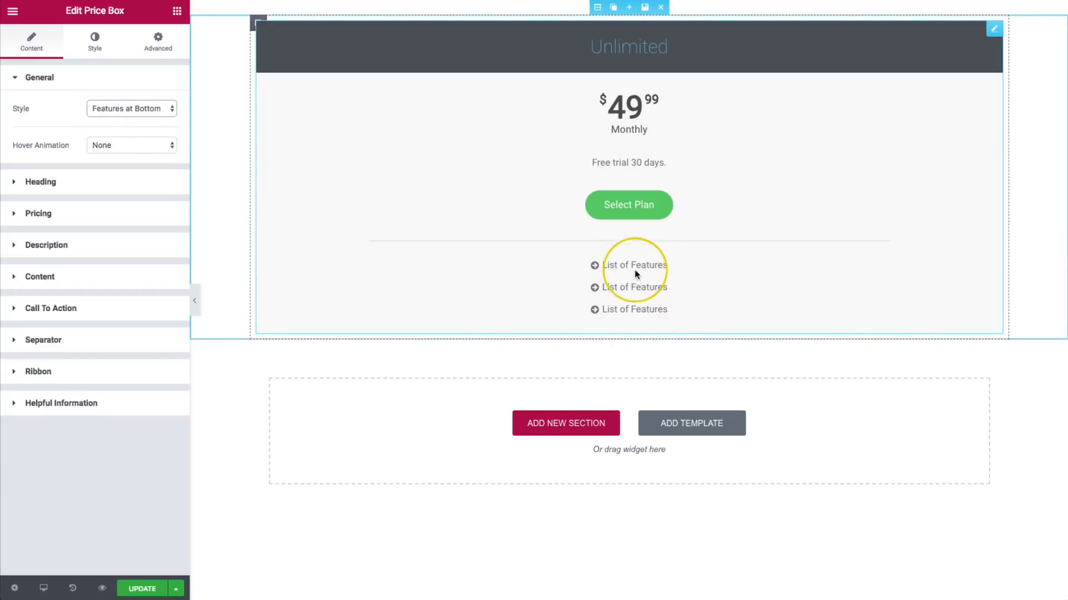
pyautogui.click(139, 108)
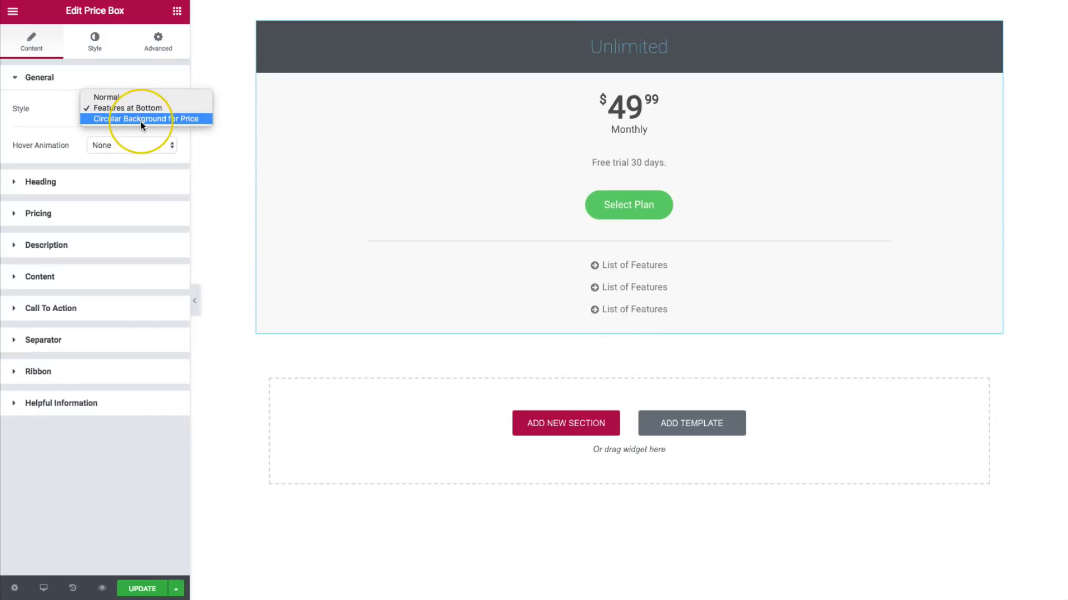
pyautogui.click(142, 121)
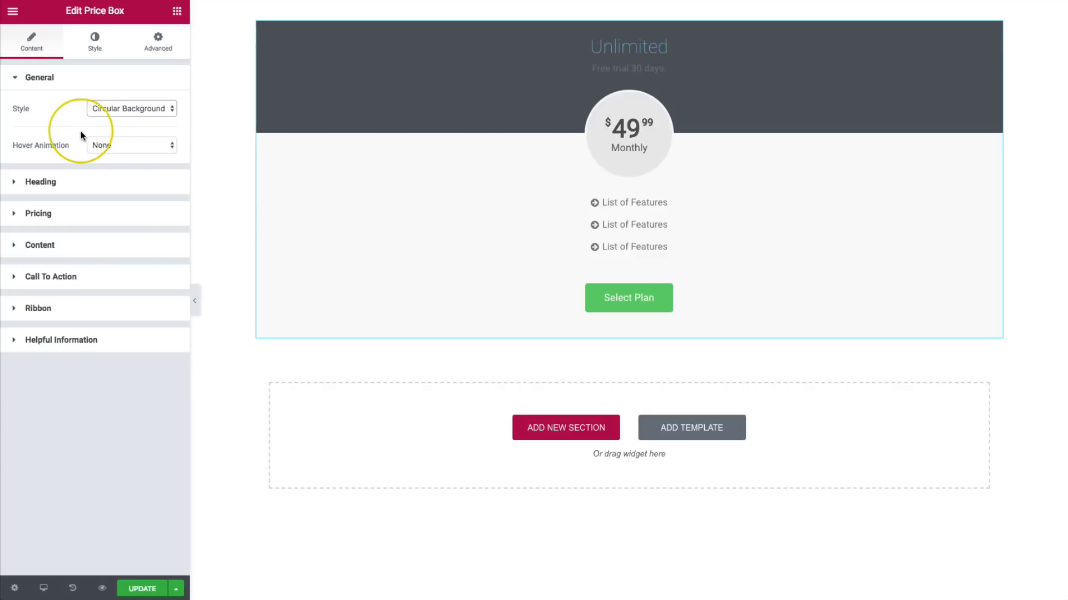
pyautogui.click(107, 109)
pyautogui.click(109, 88)
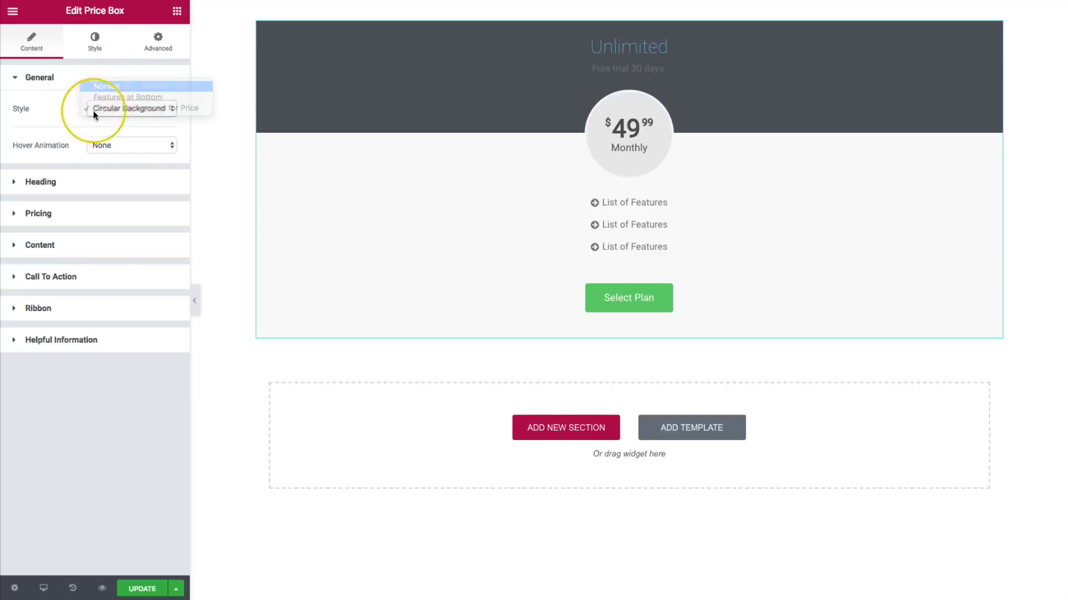
# - Try the Float, Sink and Wobble Vertical hover animations on the price box and return the setting to None
pyautogui.click(114, 146)
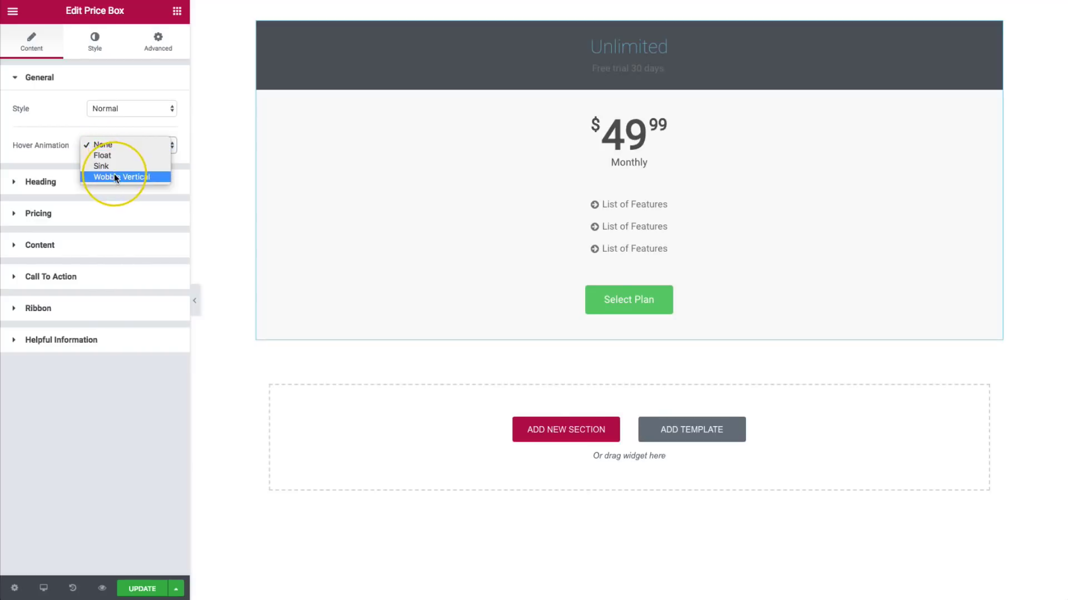
pyautogui.click(115, 155)
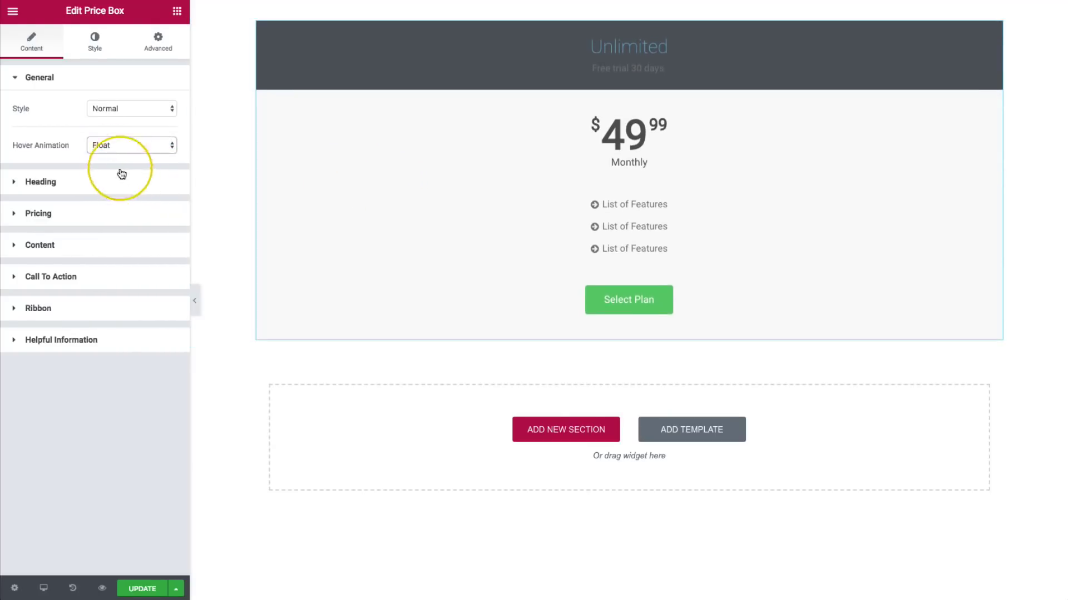
pyautogui.click(124, 147)
pyautogui.click(128, 156)
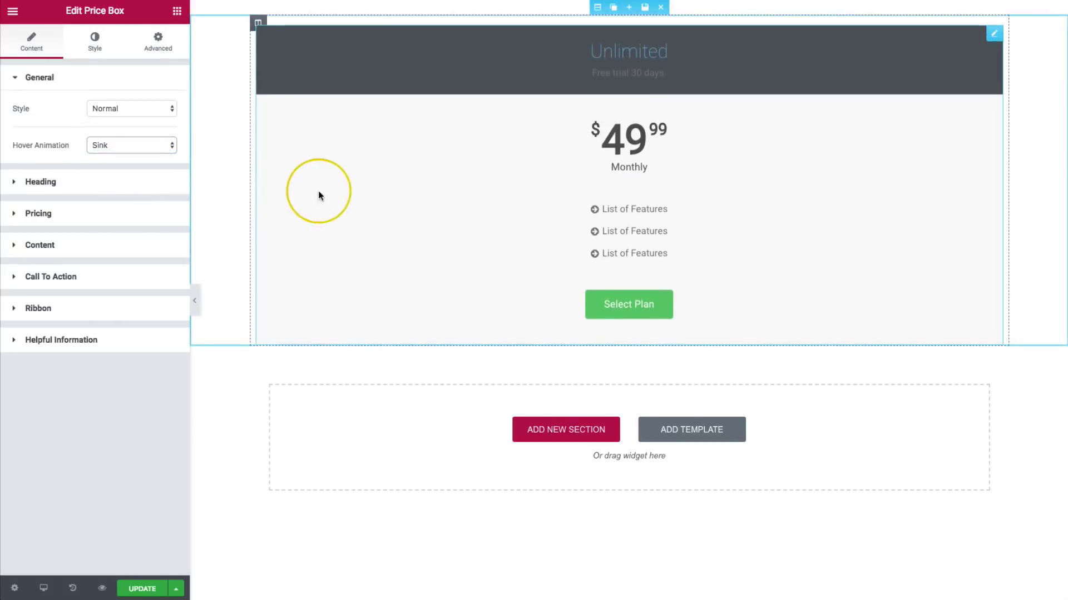
pyautogui.click(121, 149)
pyautogui.click(114, 156)
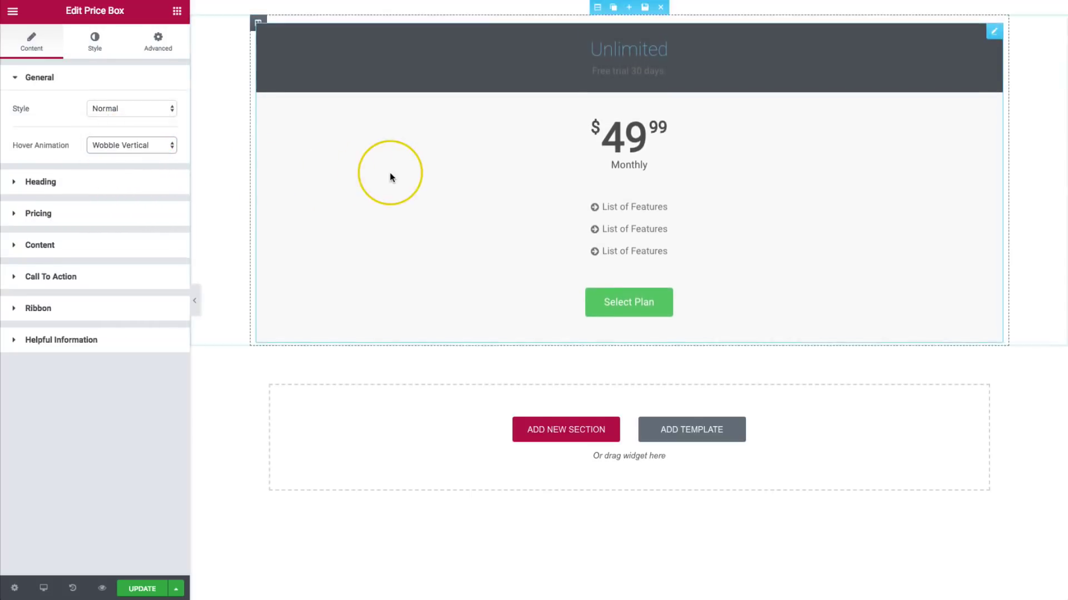
pyautogui.click(114, 147)
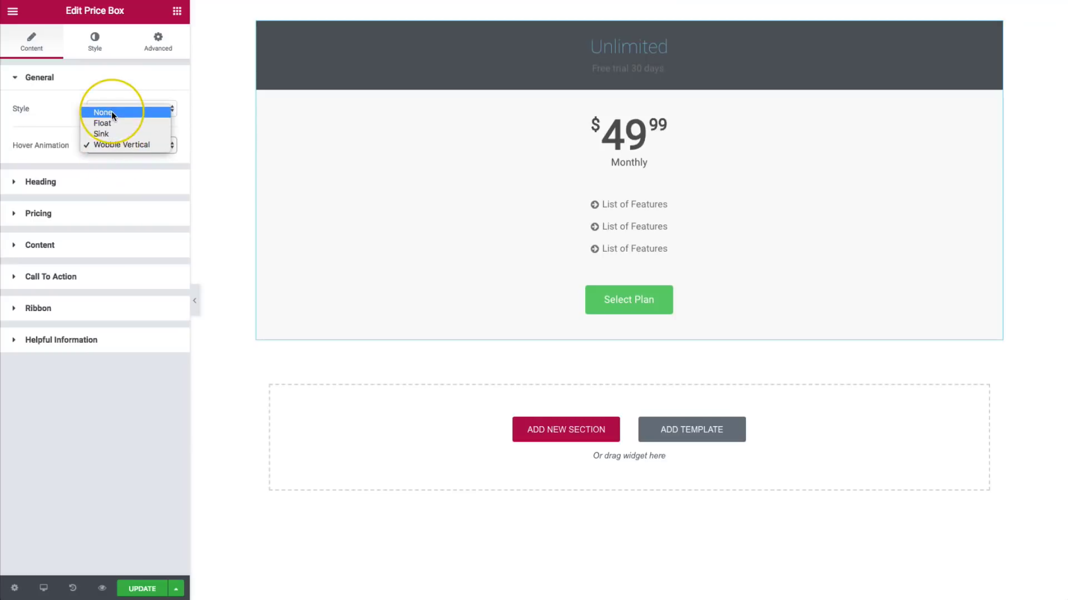
pyautogui.click(107, 110)
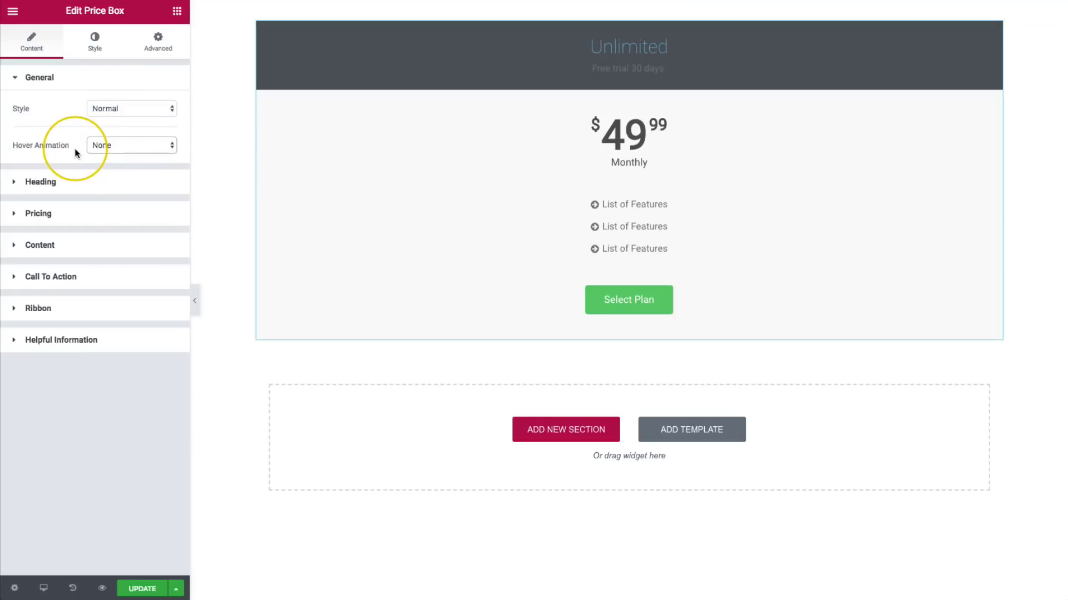
# - Try Basic, Premium and Gold as the price box's heading title and finish with Basic
pyautogui.click(77, 181)
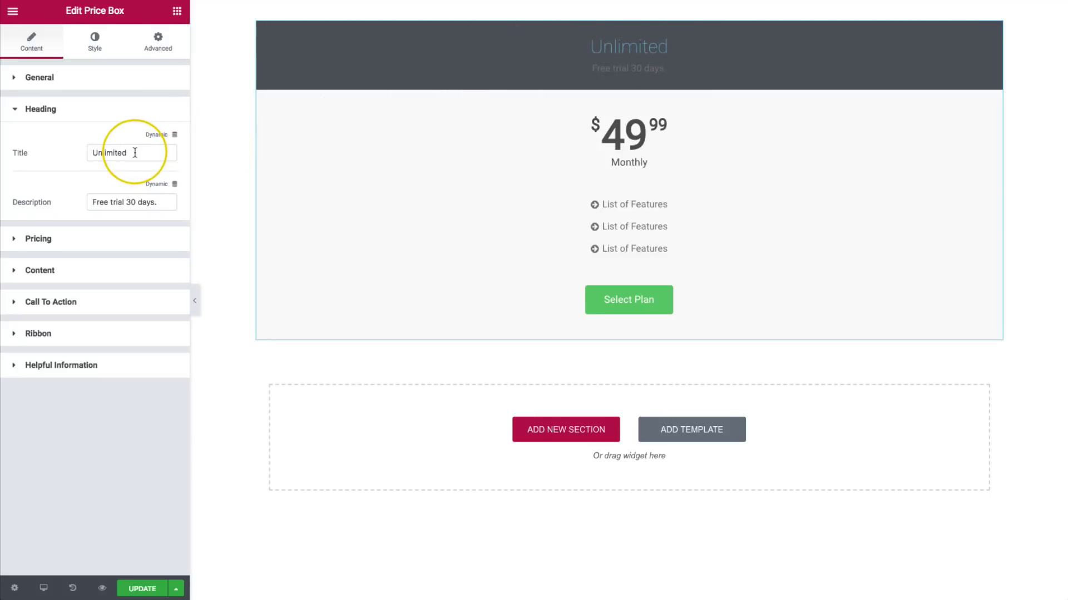
pyautogui.moveTo(133, 153); pyautogui.dragTo(84, 157)
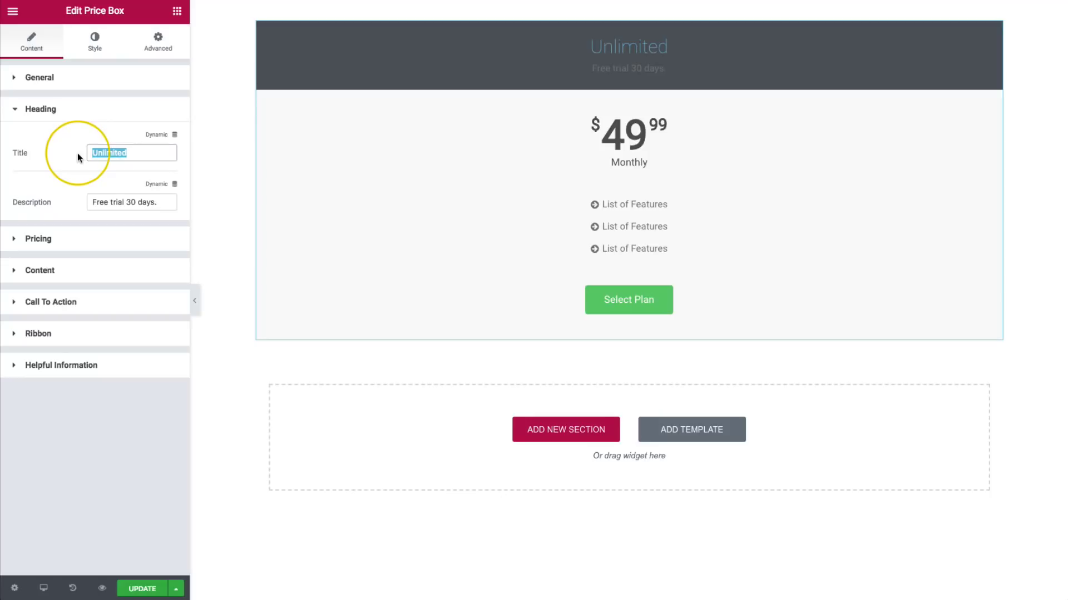
pyautogui.write('BasicPremium')
pyautogui.hotkey('ctrl', 'a')
pyautogui.write('Pl')
pyautogui.press('BackSpace')
pyautogui.press('BackSpace')
pyautogui.write('Gold')
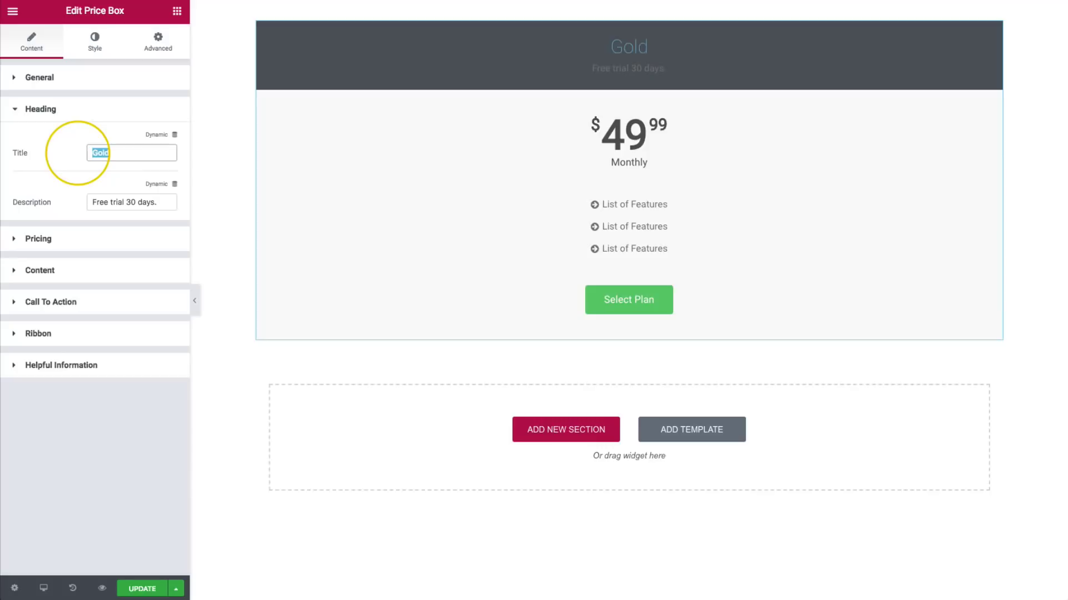
pyautogui.press('BackSpace')
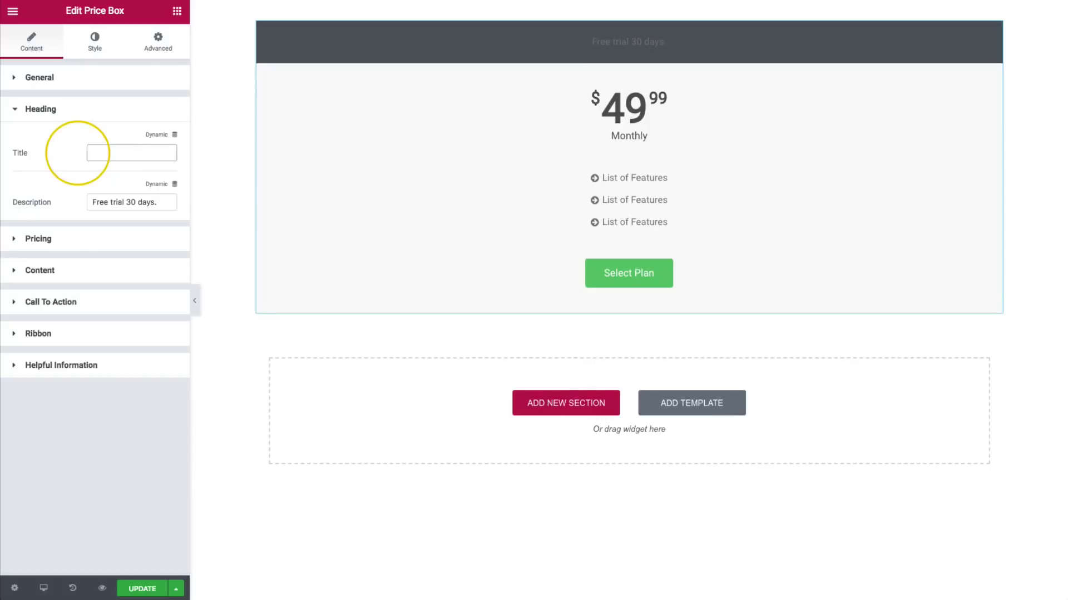
pyautogui.write('Basic')
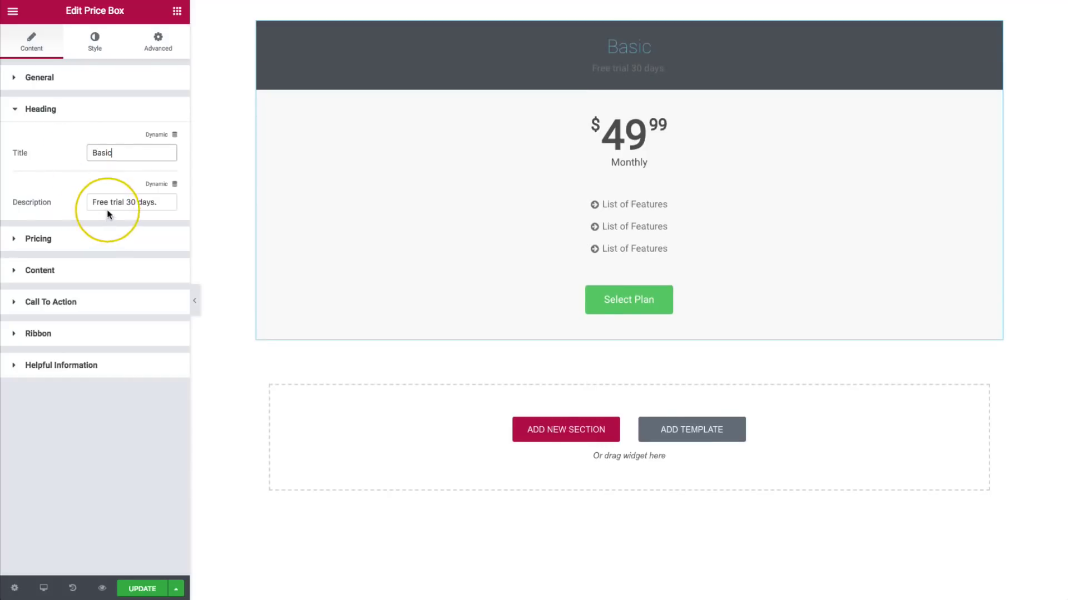
pyautogui.moveTo(172, 203); pyautogui.dragTo(97, 203)
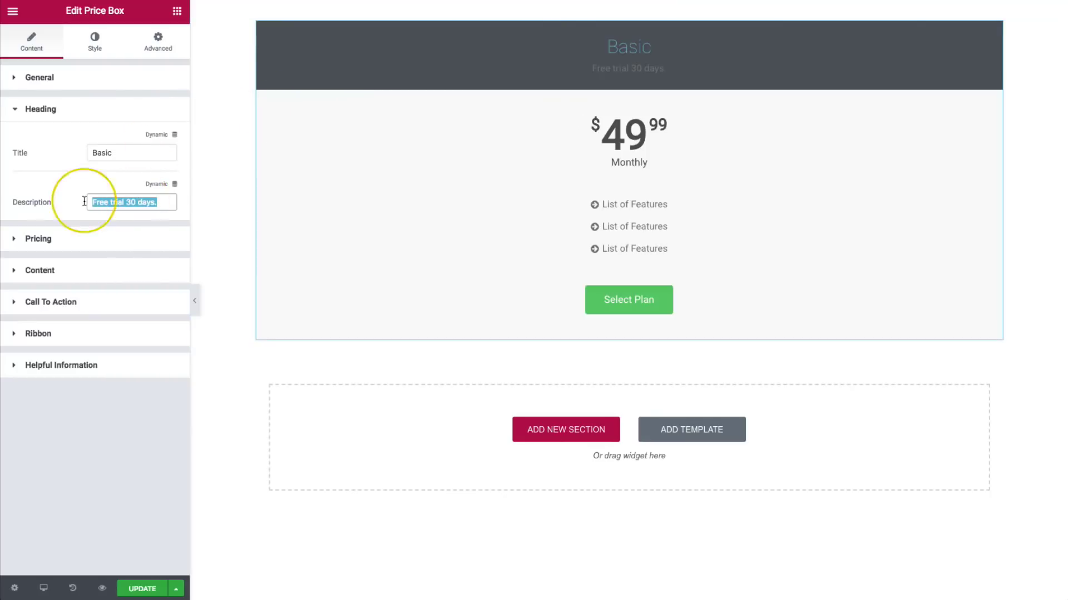
# - Try 49 and 4999 as the price in the price box's pricing settings and finish with 49.99
pyautogui.click(76, 239)
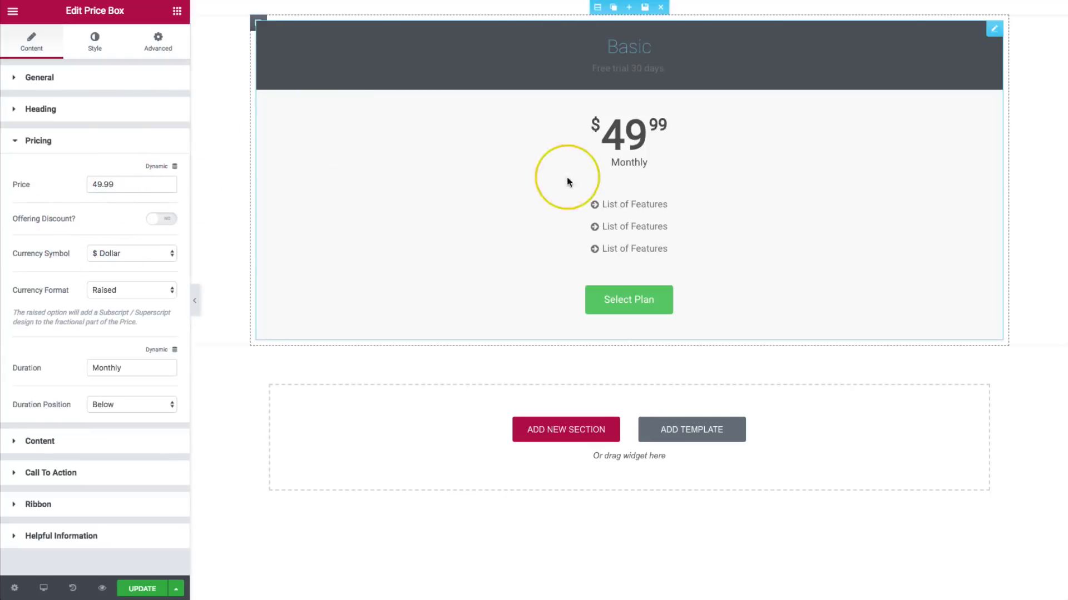
pyautogui.moveTo(131, 185); pyautogui.dragTo(21, 186)
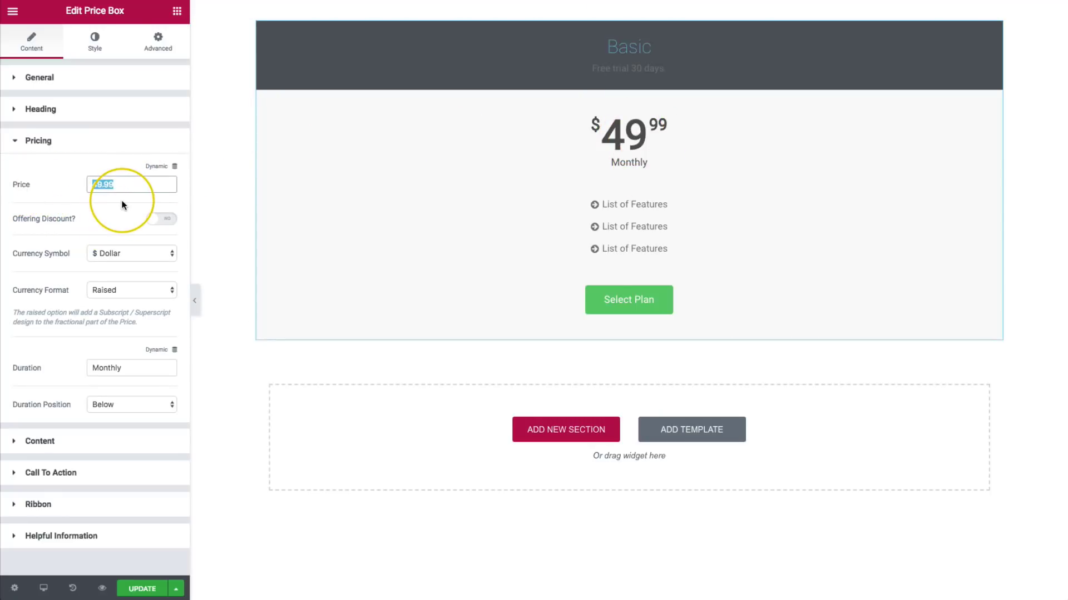
pyautogui.write('49')
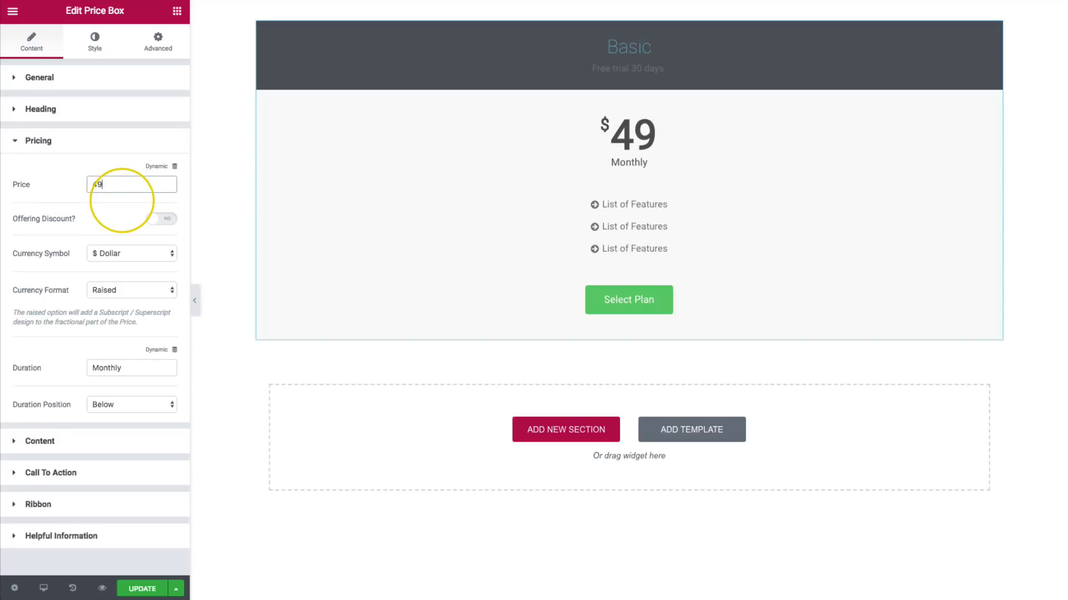
pyautogui.write('99')
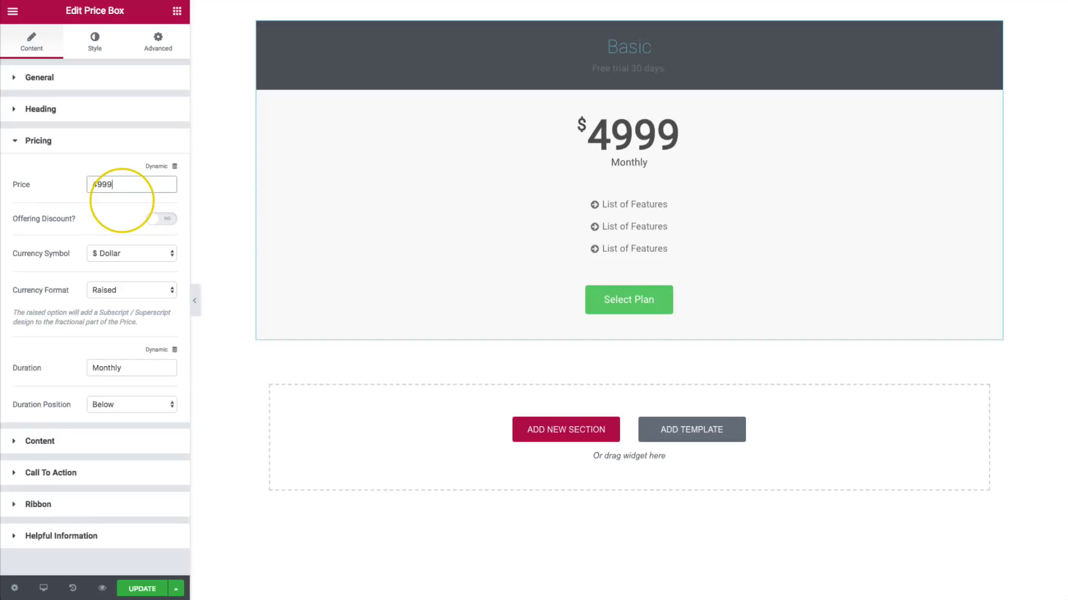
pyautogui.press('BackSpace')
pyautogui.press('BackSpace')
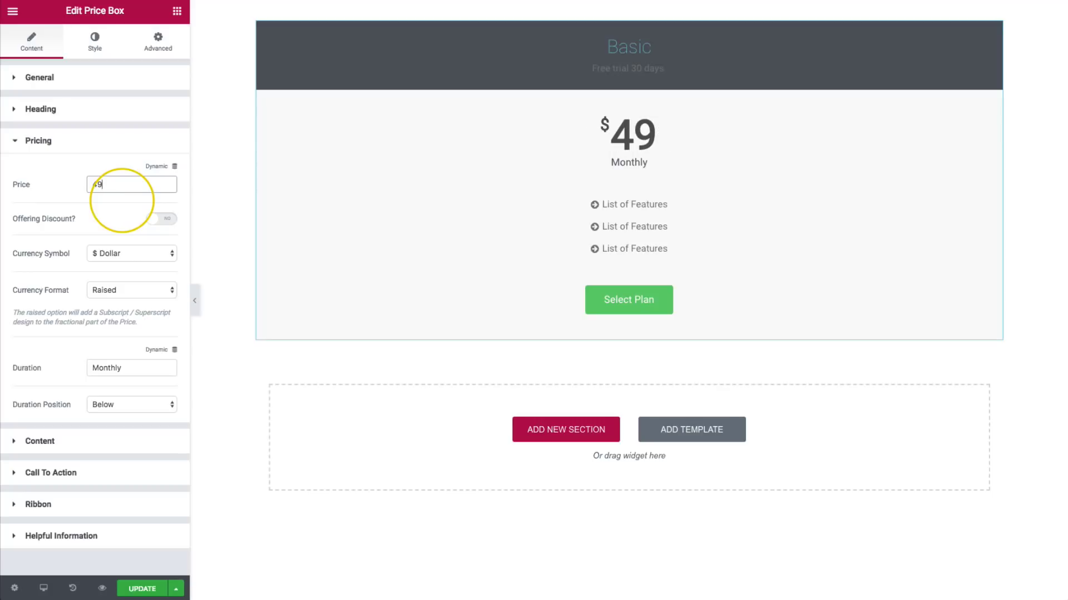
pyautogui.write('.99')
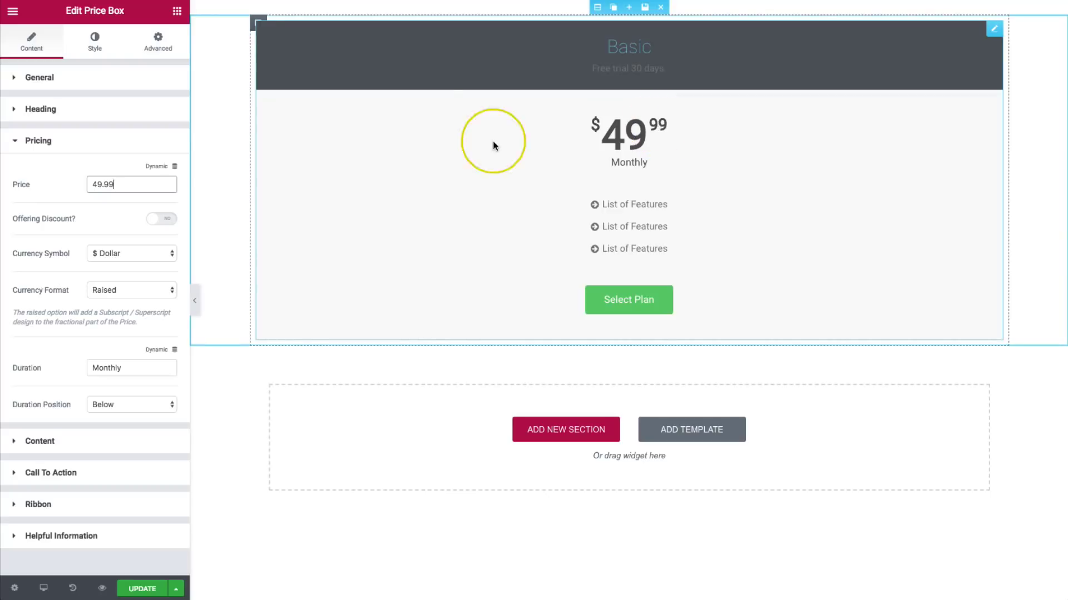
# - Turn on the discount offer in the price box's pricing settings
pyautogui.click(162, 219)
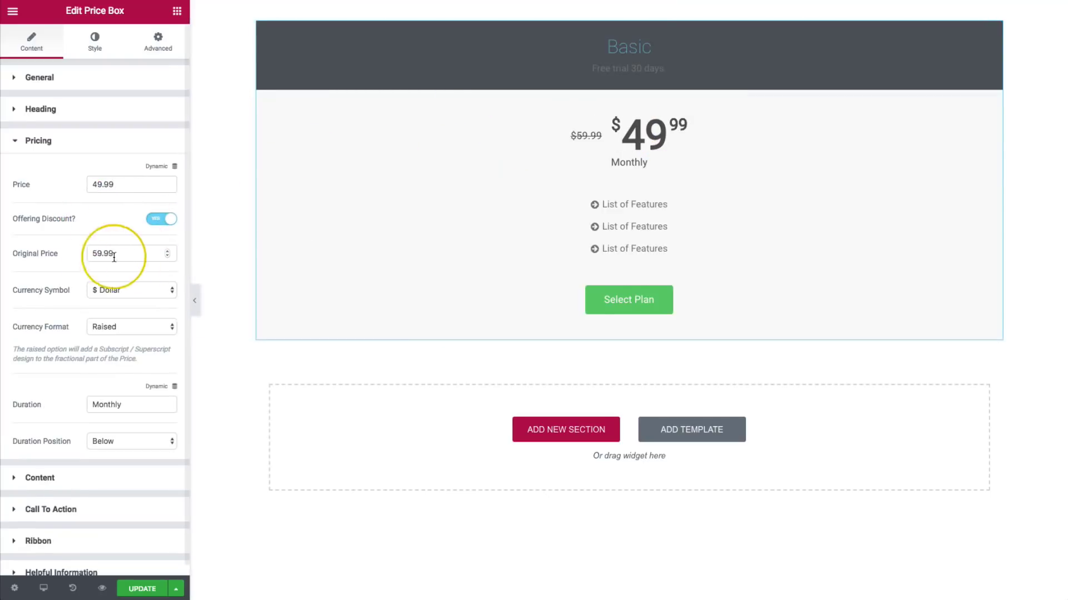
pyautogui.moveTo(141, 250); pyautogui.dragTo(77, 251)
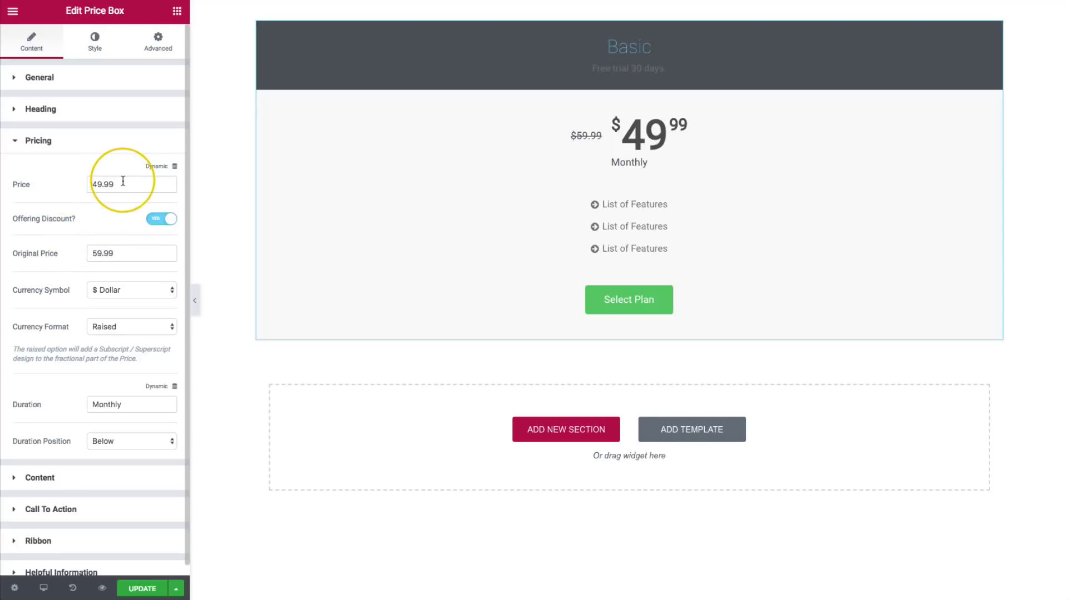
pyautogui.moveTo(119, 184); pyautogui.dragTo(69, 184)
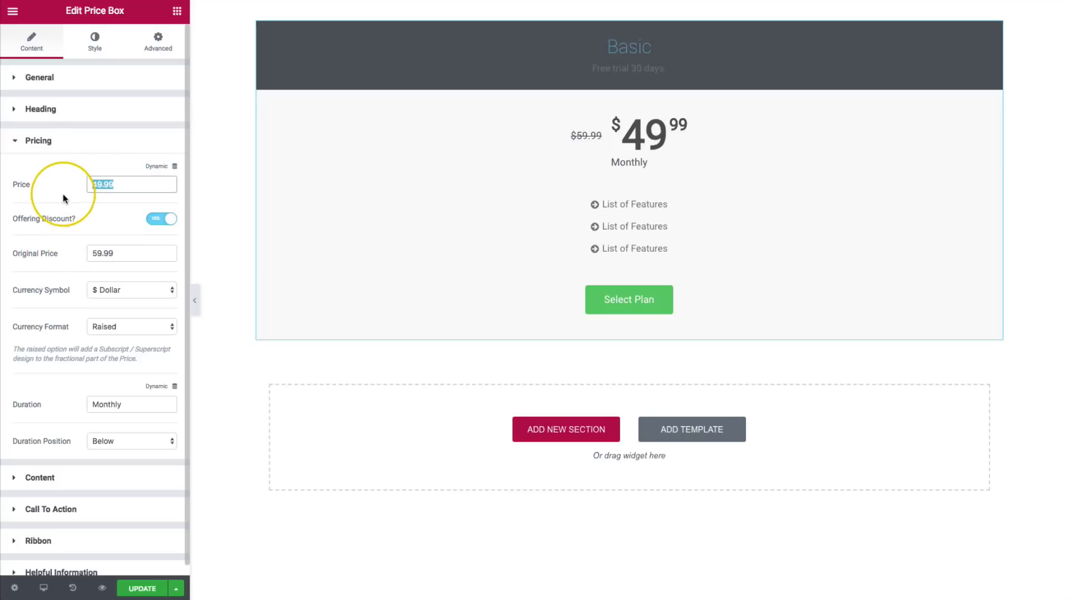
pyautogui.click(63, 199)
# - Look through the currency symbol options, and try the Normal currency format before returning it to Raised
pyautogui.click(107, 291)
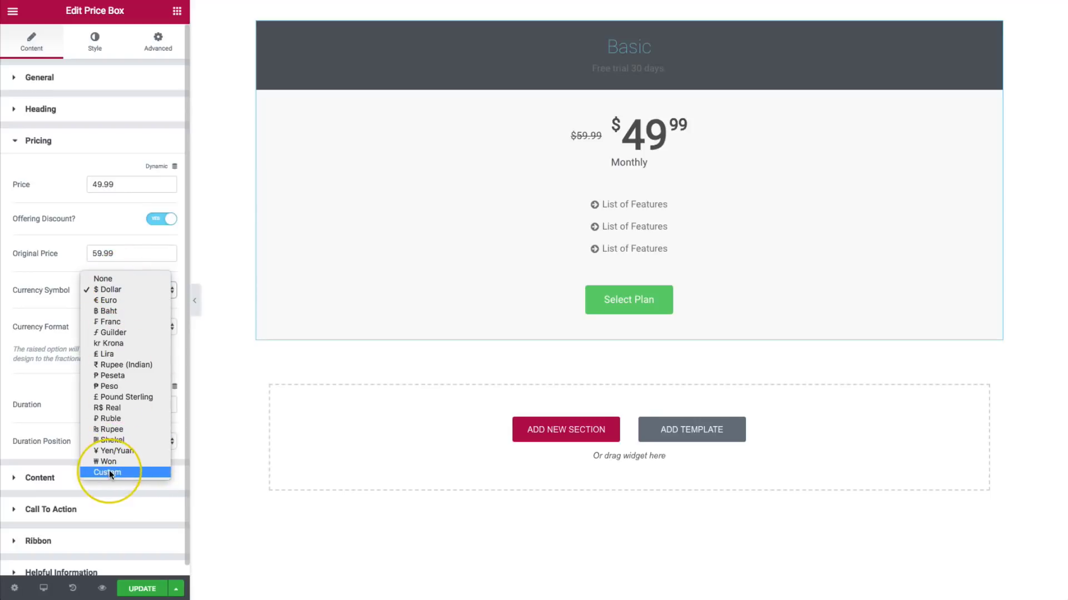
pyautogui.click(42, 308)
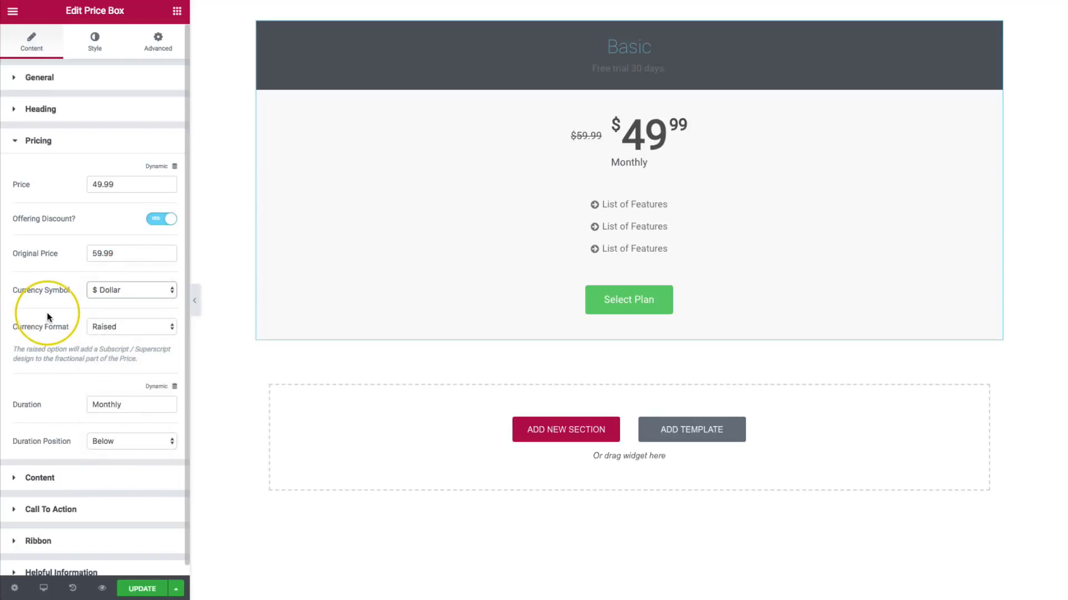
pyautogui.click(121, 328)
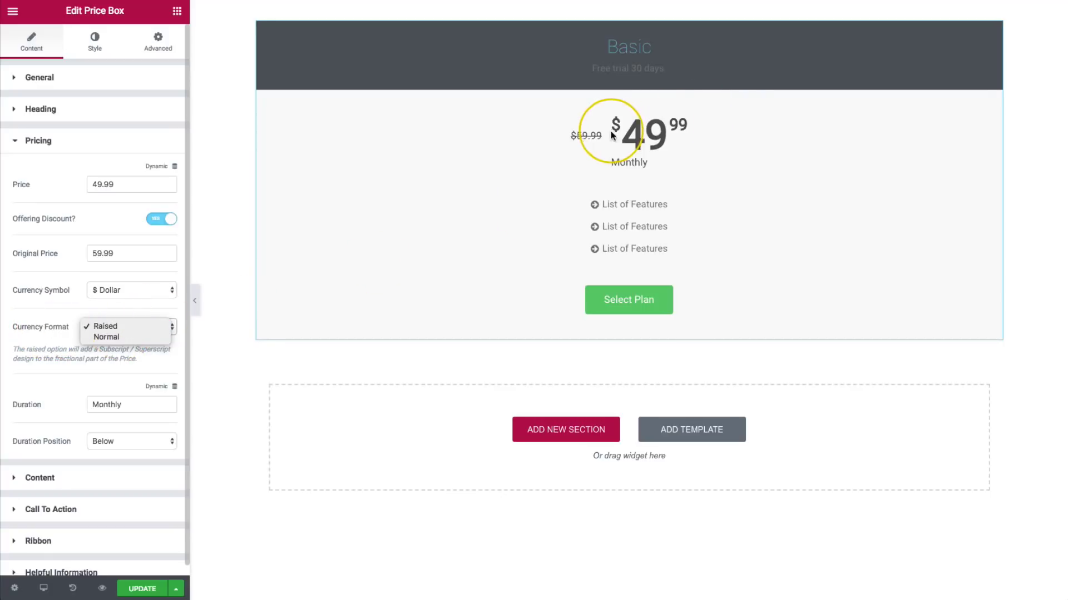
pyautogui.click(106, 337)
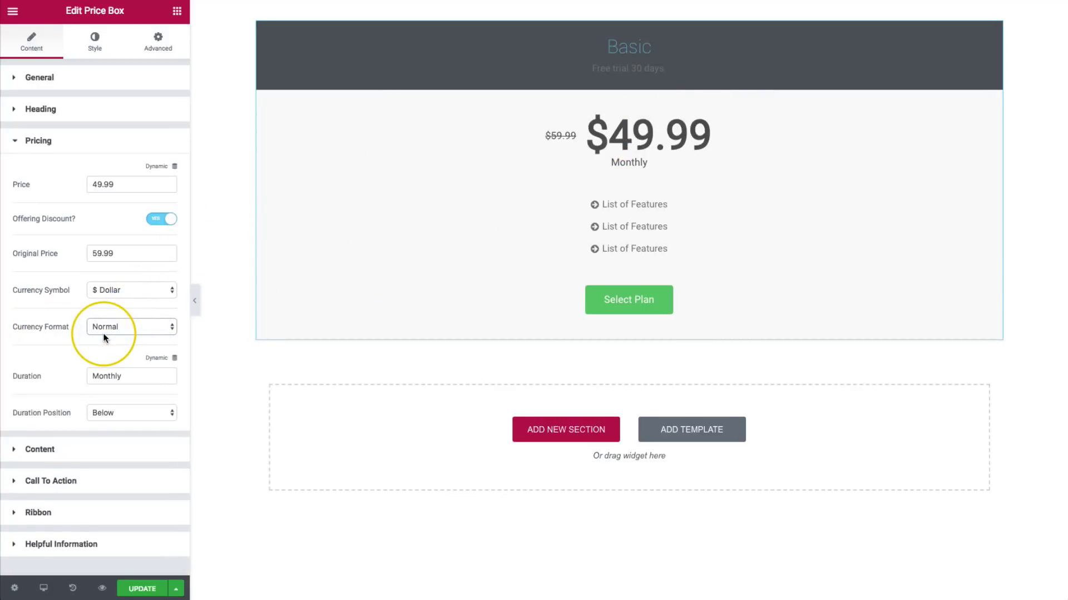
pyautogui.click(114, 327)
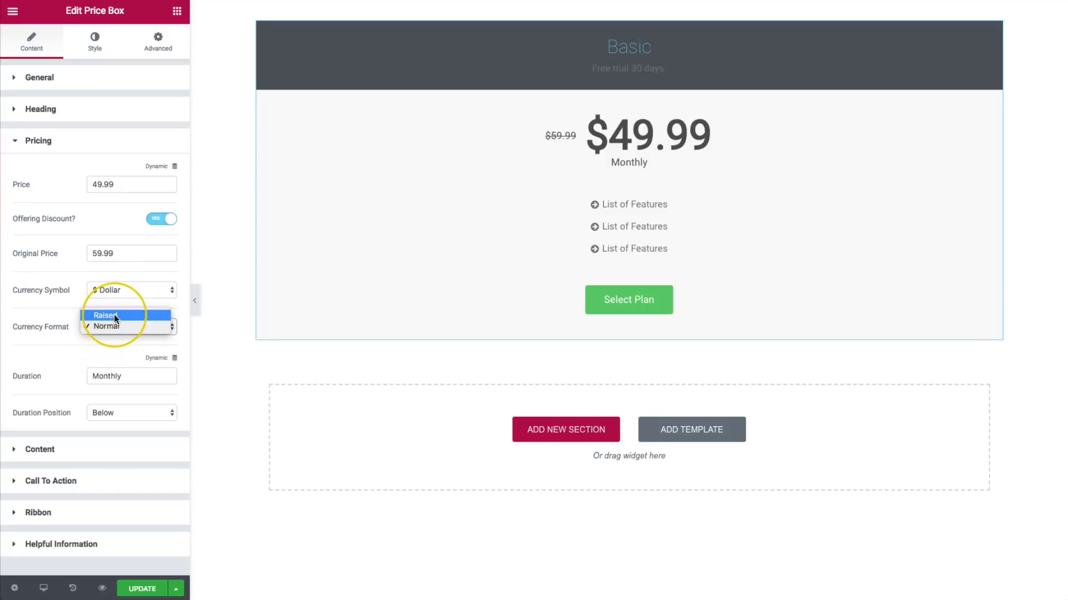
pyautogui.click(114, 316)
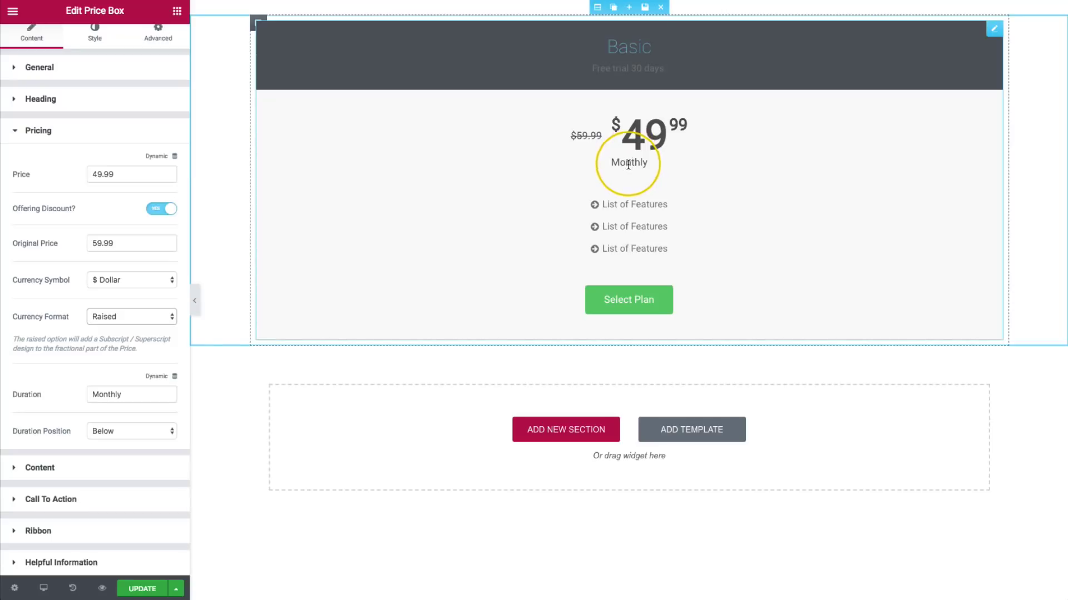
# - Try One Time and Monthly as the price box's duration text and finish with Yearly
pyautogui.doubleClick(124, 395)
pyautogui.press('BackSpace')
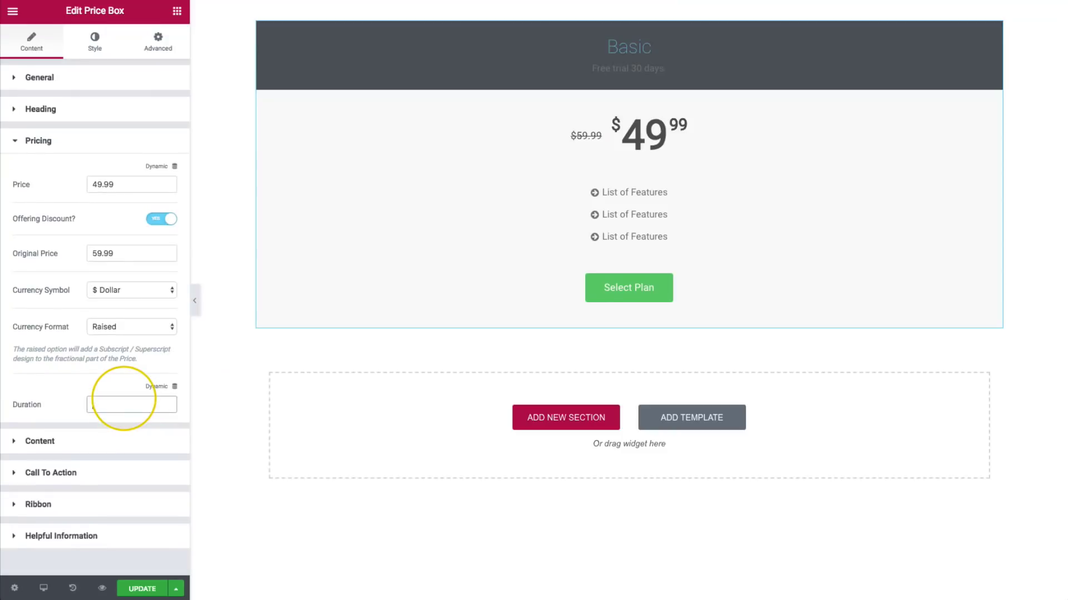
pyautogui.write('One T')
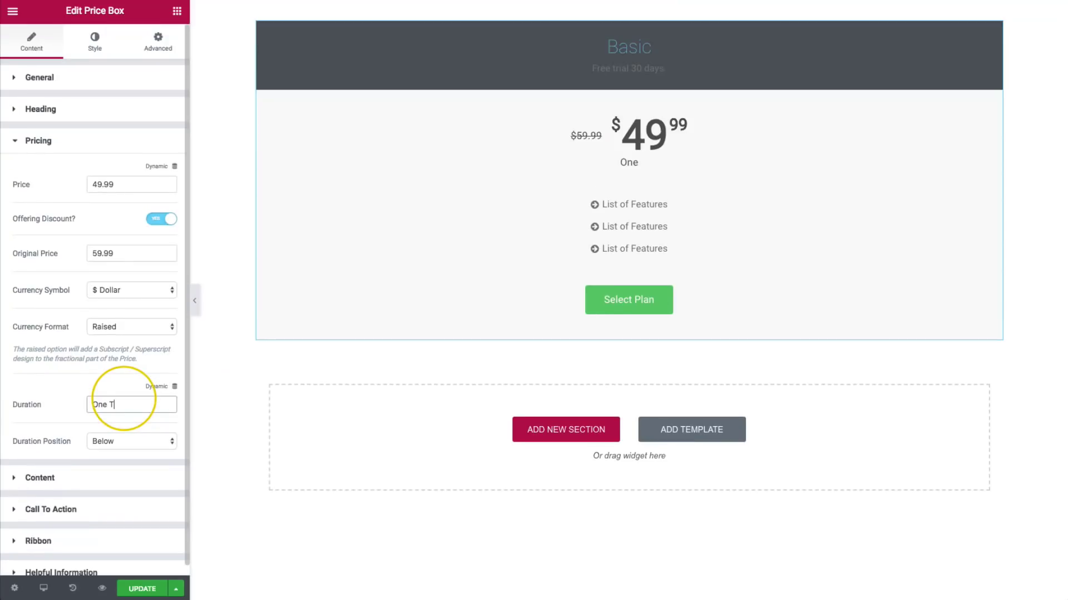
pyautogui.write('ime')
pyautogui.tripleClick(124, 399)
pyautogui.write('Monthly')
pyautogui.tripleClick(124, 398)
pyautogui.write('YEa')
pyautogui.write('Yearly')
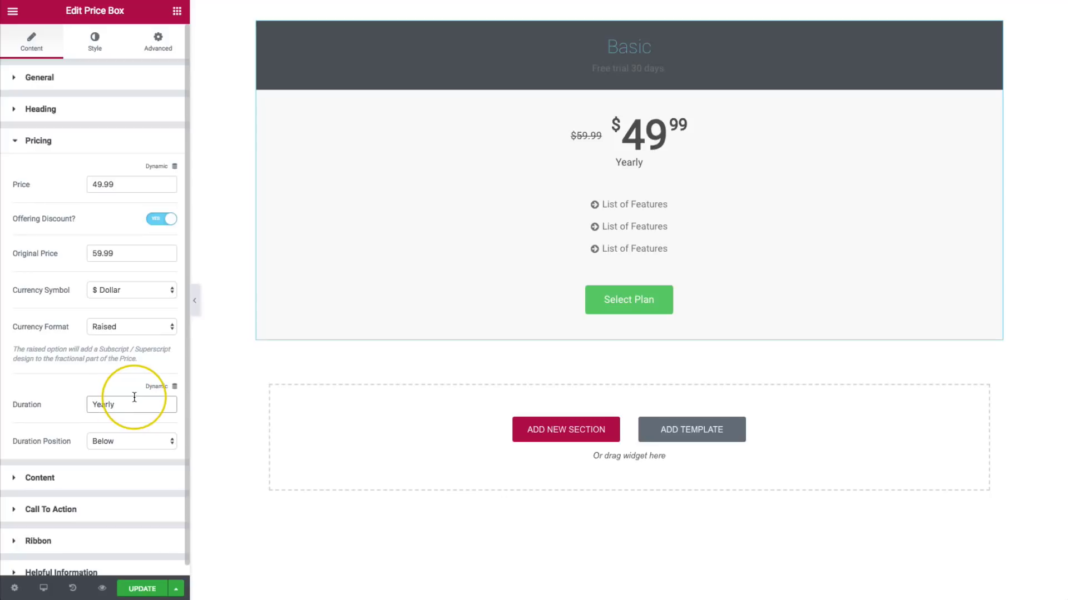
# - Set the duration position to Beside so the billing period sits next to the price
pyautogui.scroll(-1, 105, 279)
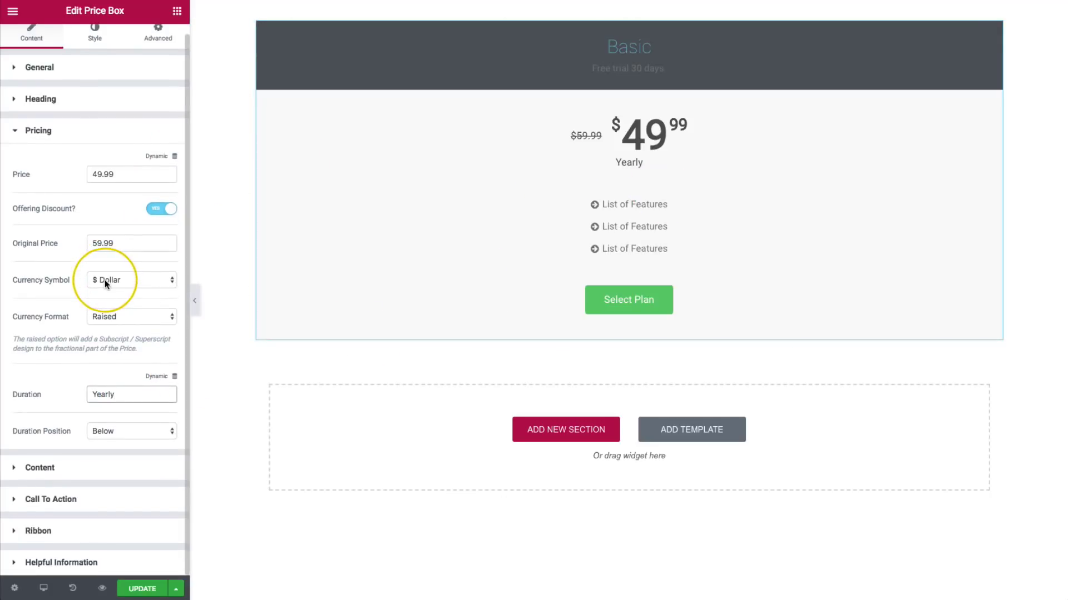
pyautogui.click(113, 431)
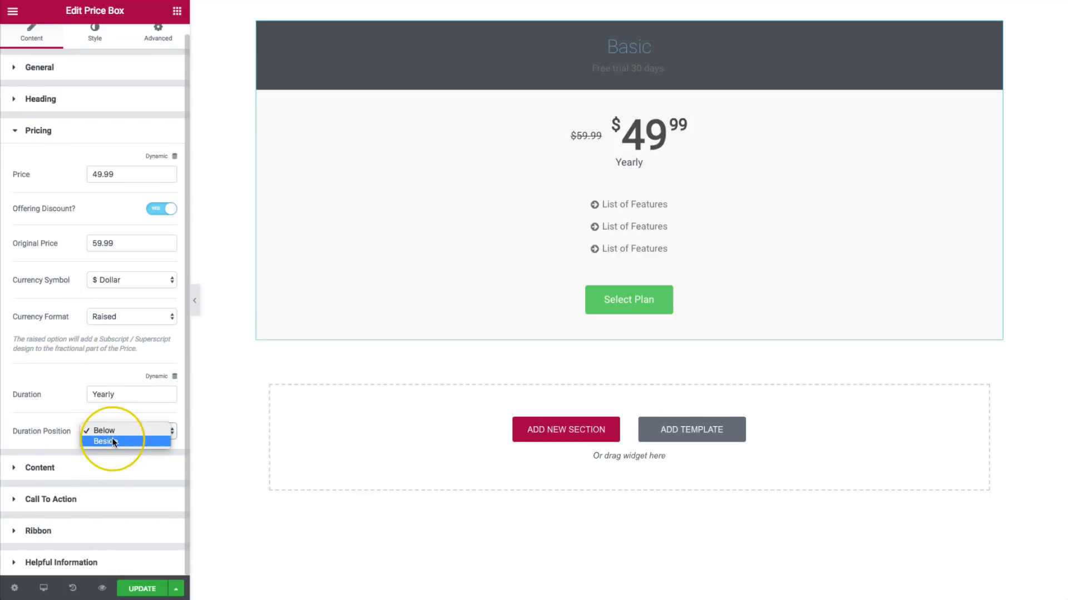
pyautogui.click(111, 441)
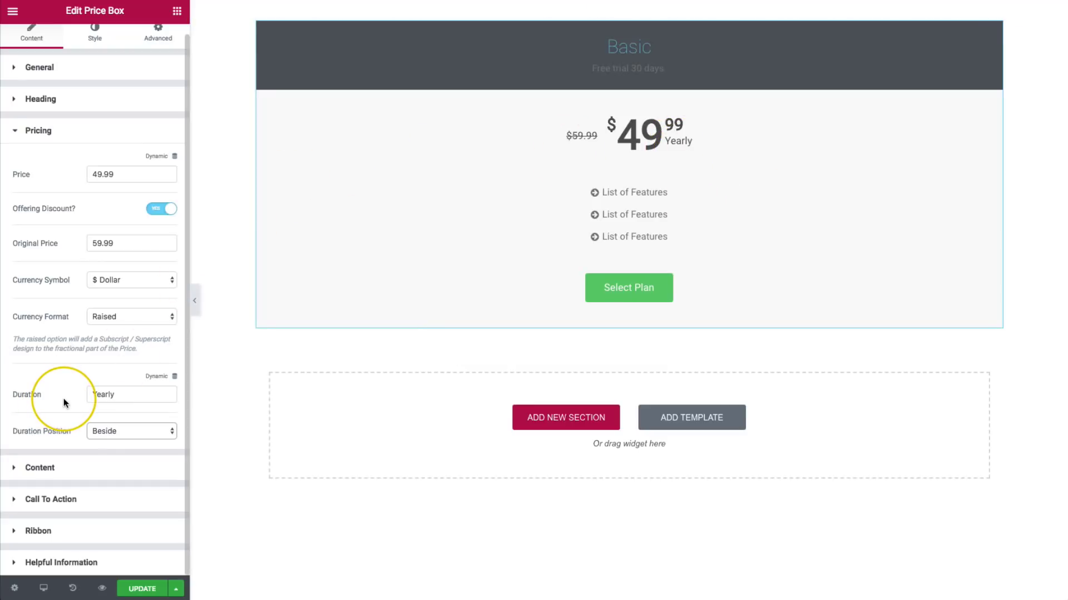
# - Change the first feature's text in the content list to 2GB Ram and remove its icon
pyautogui.click(66, 468)
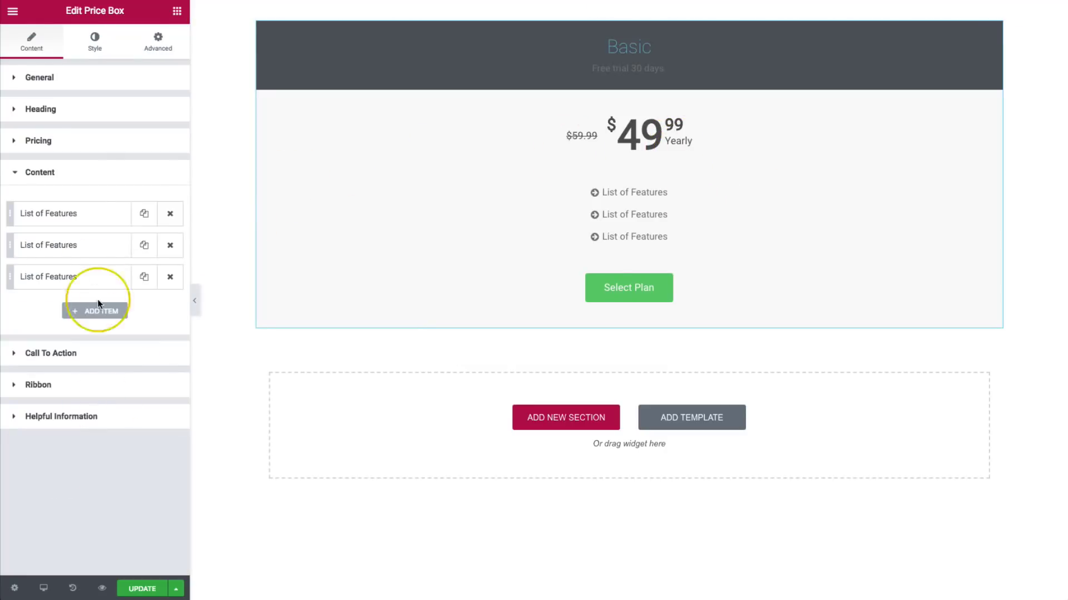
pyautogui.click(86, 223)
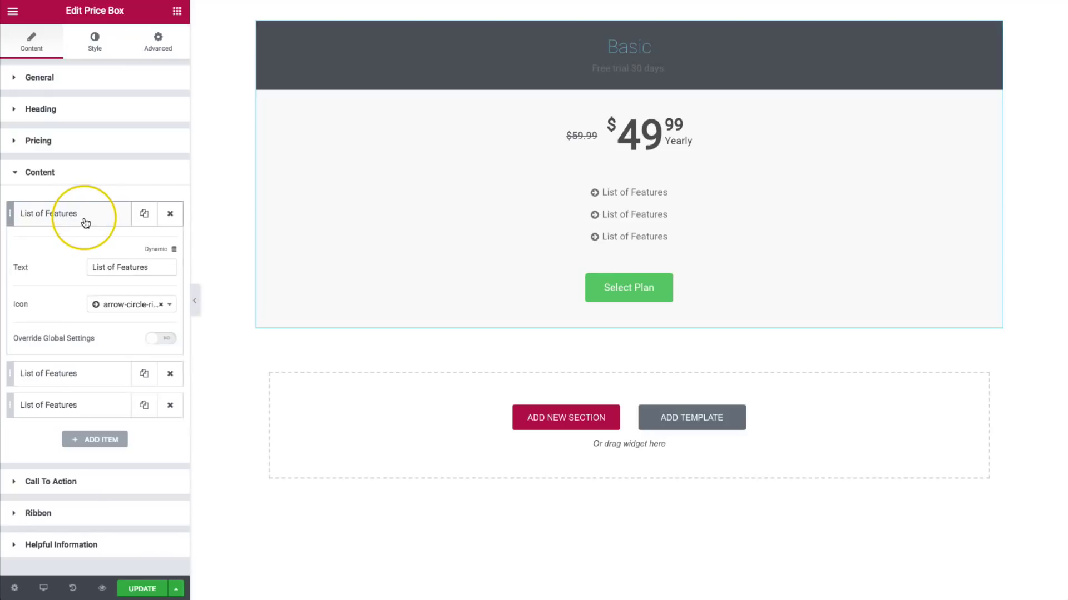
pyautogui.click(107, 269)
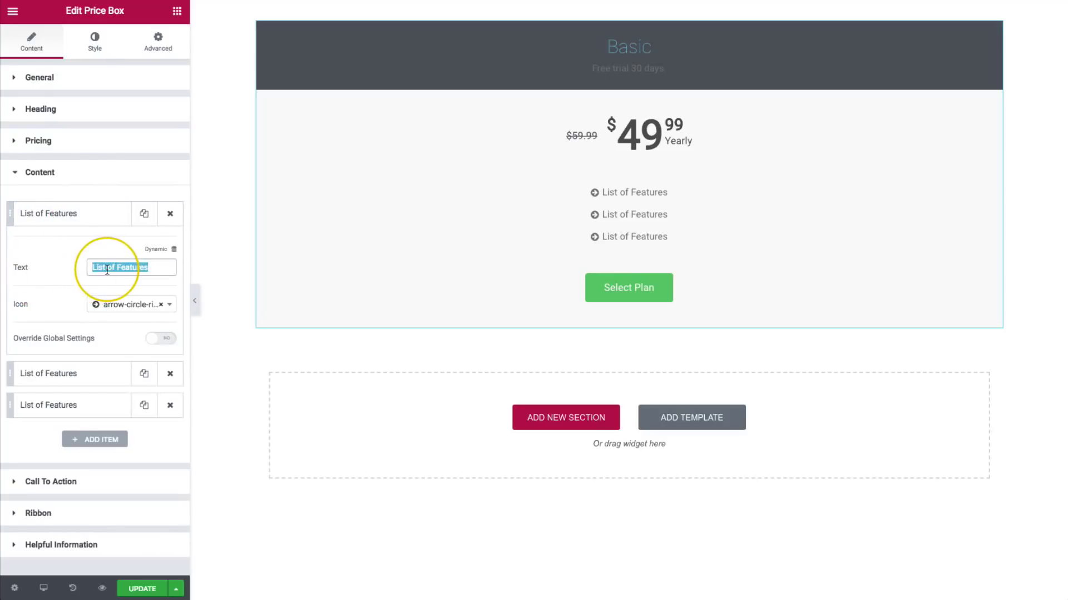
pyautogui.write('2GB Ram')
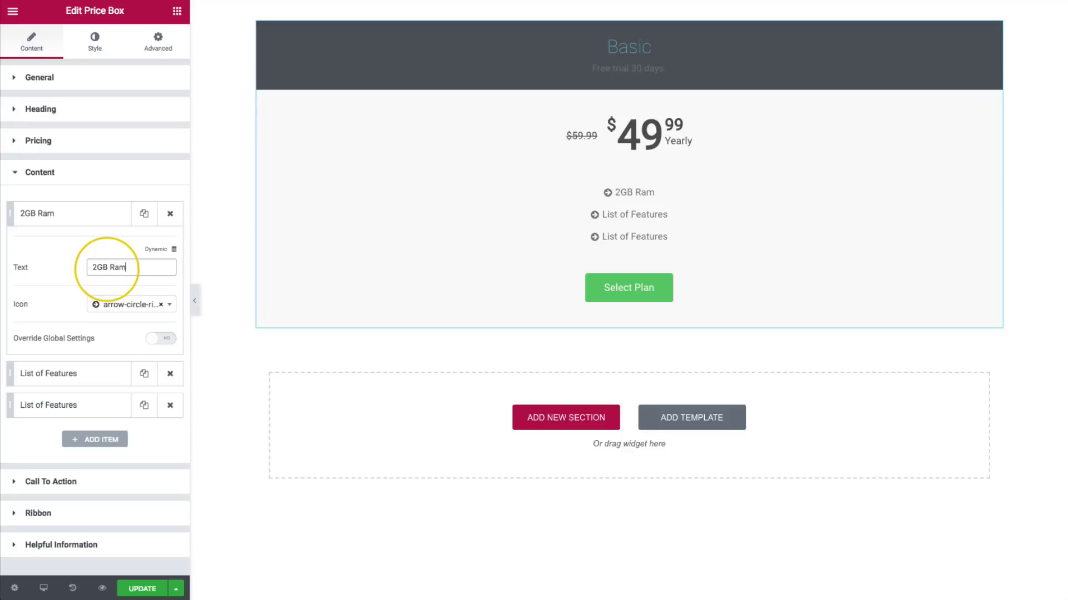
pyautogui.click(131, 305)
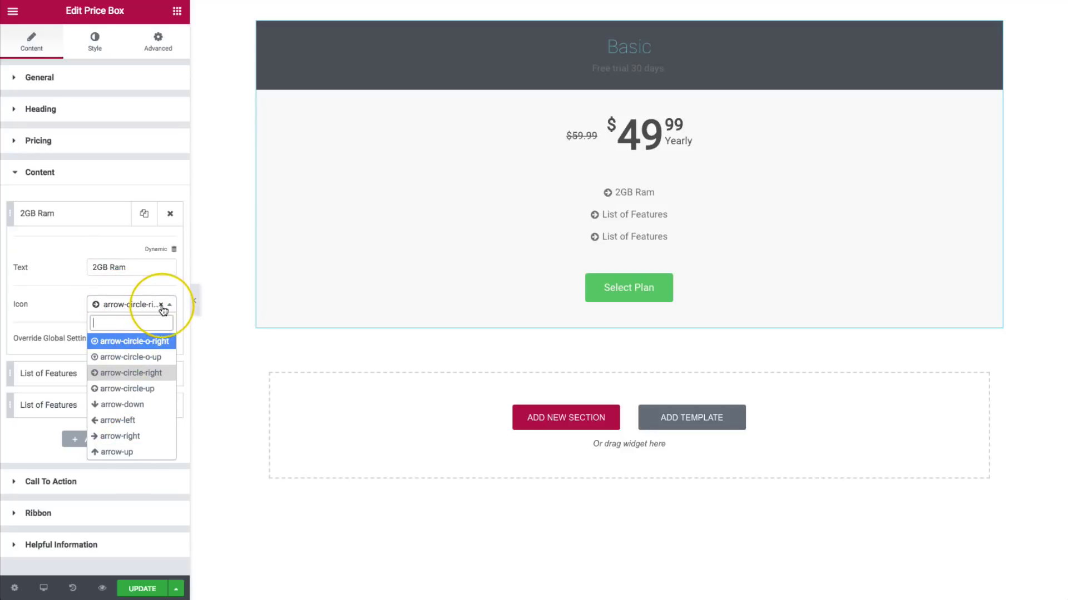
pyautogui.click(161, 306)
pyautogui.click(41, 293)
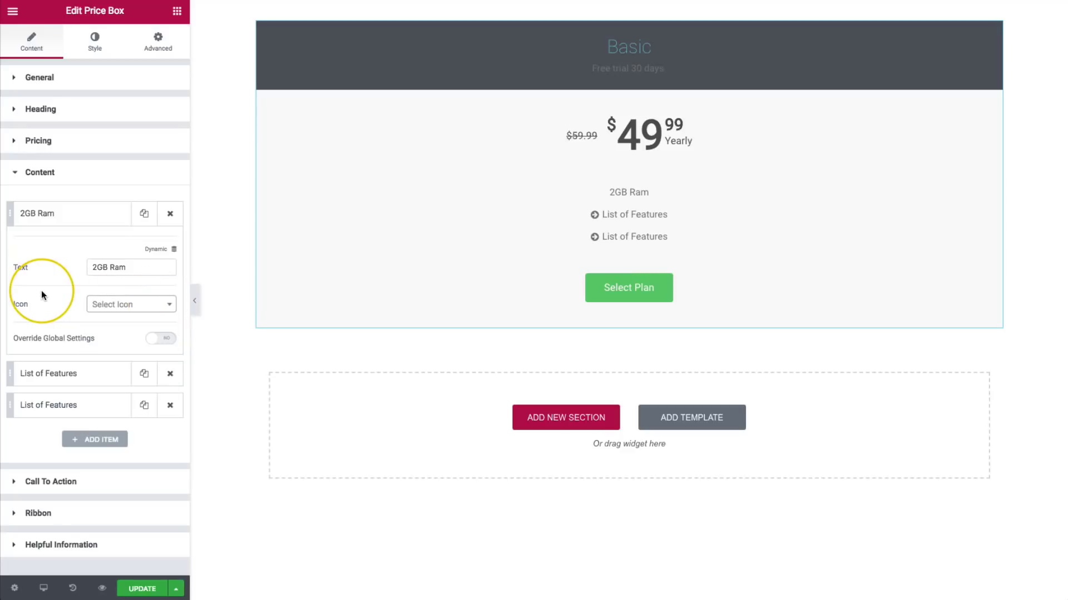
pyautogui.click(61, 224)
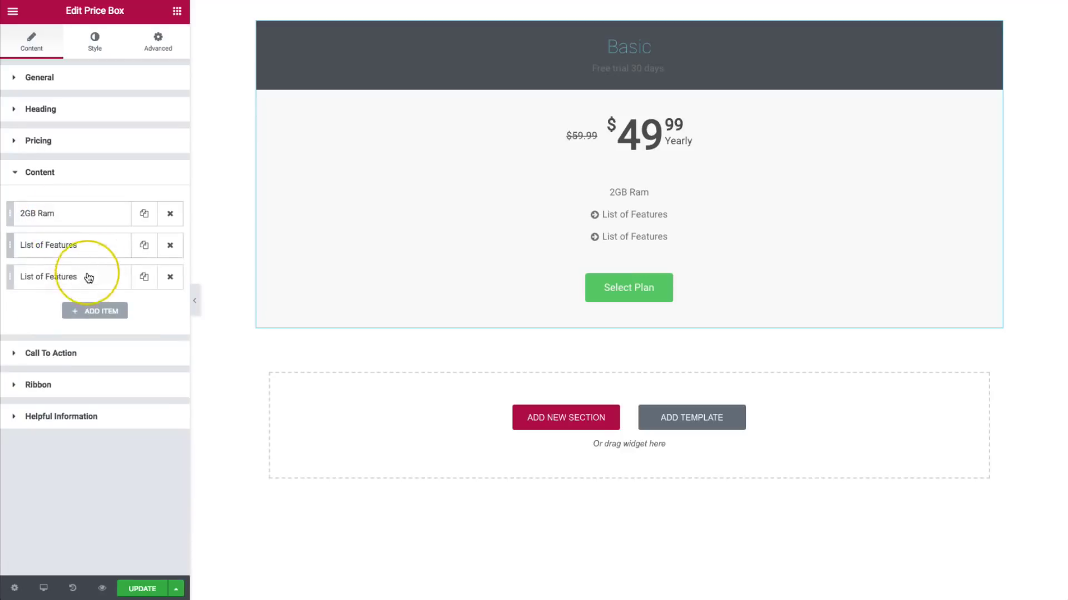
# - Change the second feature's text in the content list to 40GB Storage
pyautogui.click(89, 247)
pyautogui.tripleClick(107, 298)
pyautogui.write('40GB Storage')
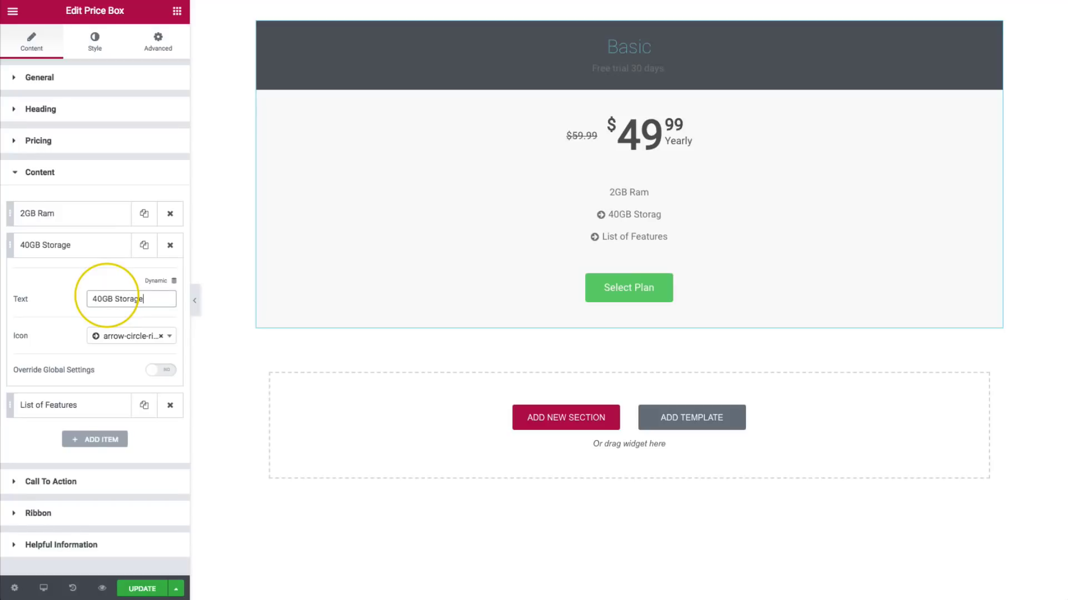
pyautogui.click(85, 248)
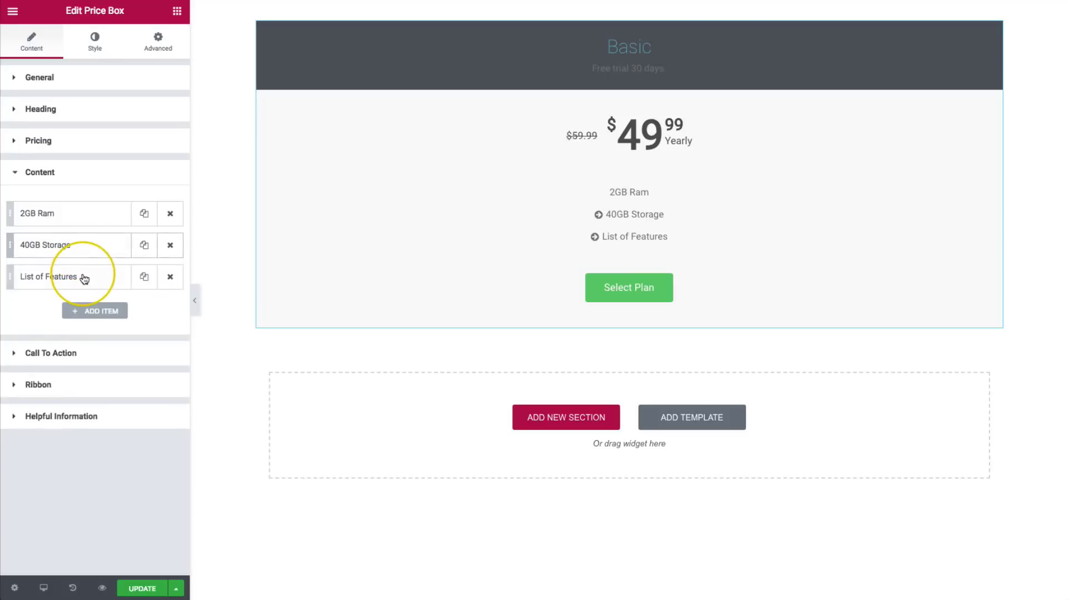
# - Change the third feature's text to 2TB Bandwidth and remove its icon
pyautogui.click(83, 276)
pyautogui.tripleClick(122, 329)
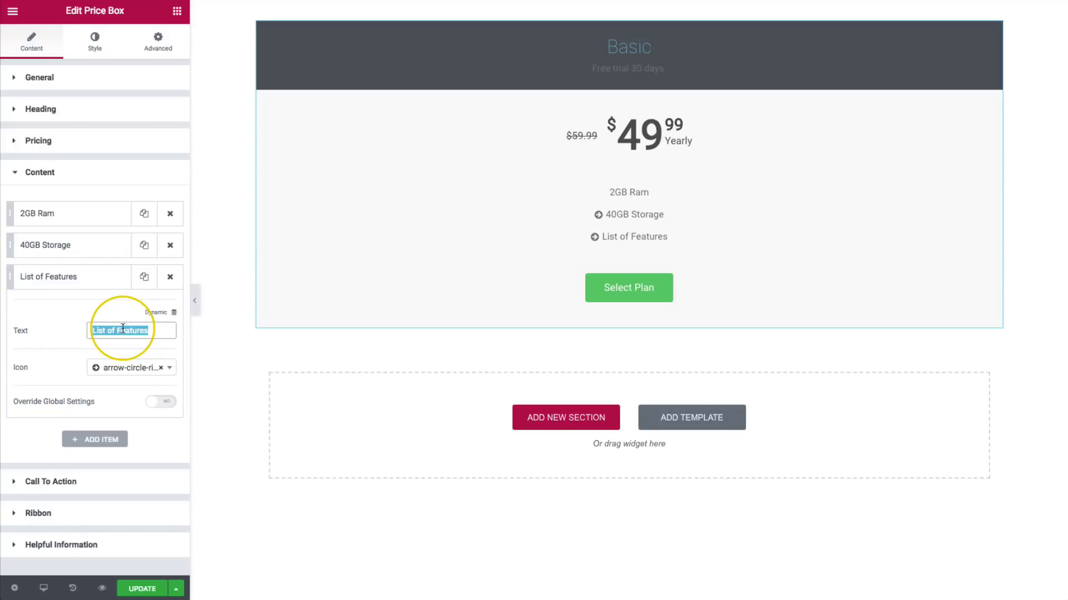
pyautogui.write('2TB Bandwidth')
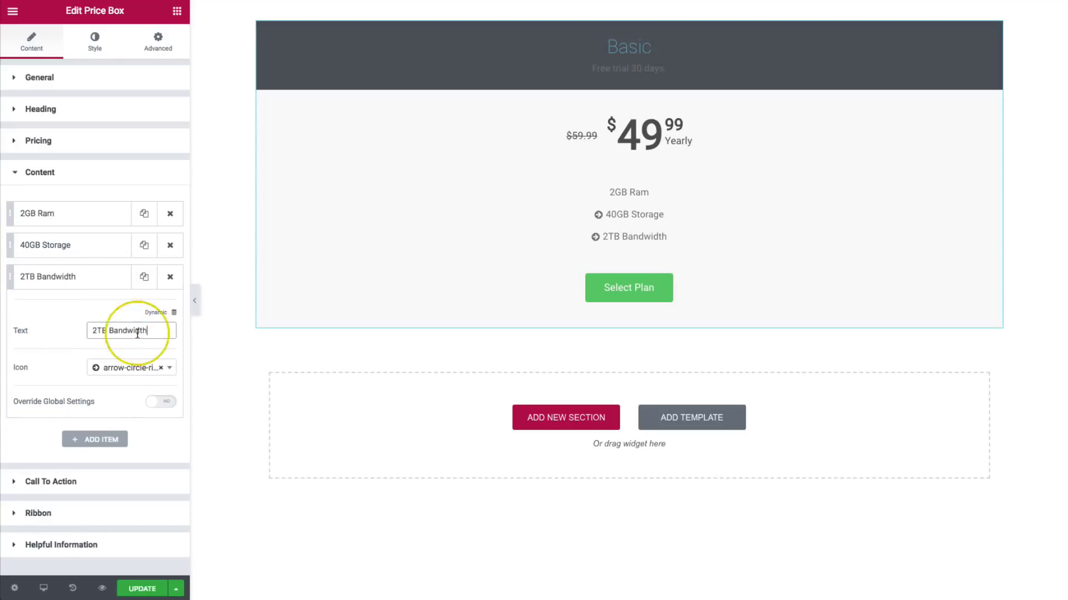
pyautogui.click(162, 368)
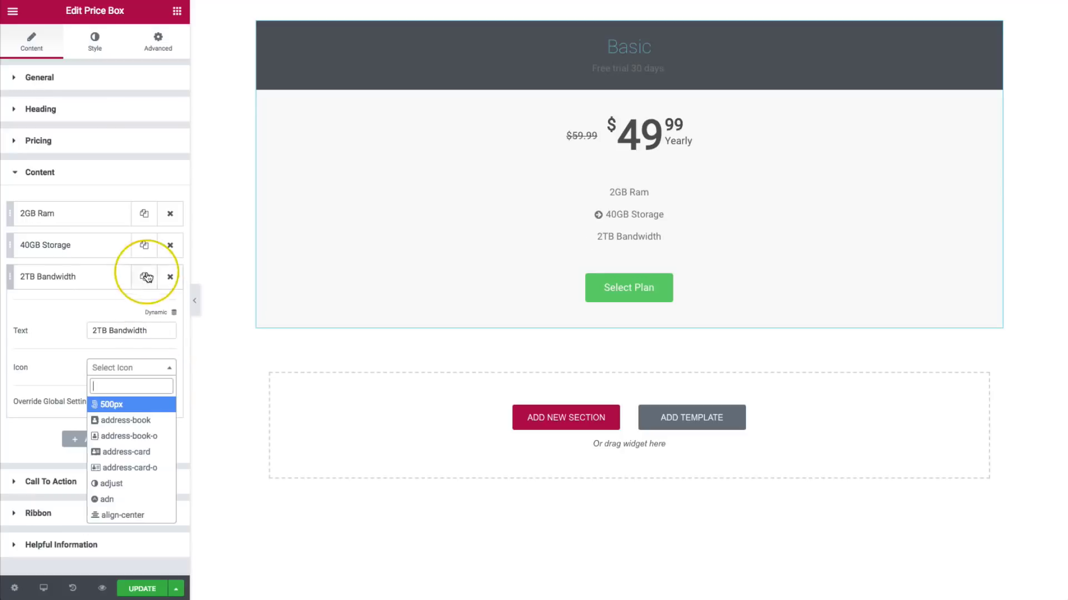
# - Remove the arrow icon from the 40GB Storage feature
pyautogui.click(117, 245)
pyautogui.click(161, 337)
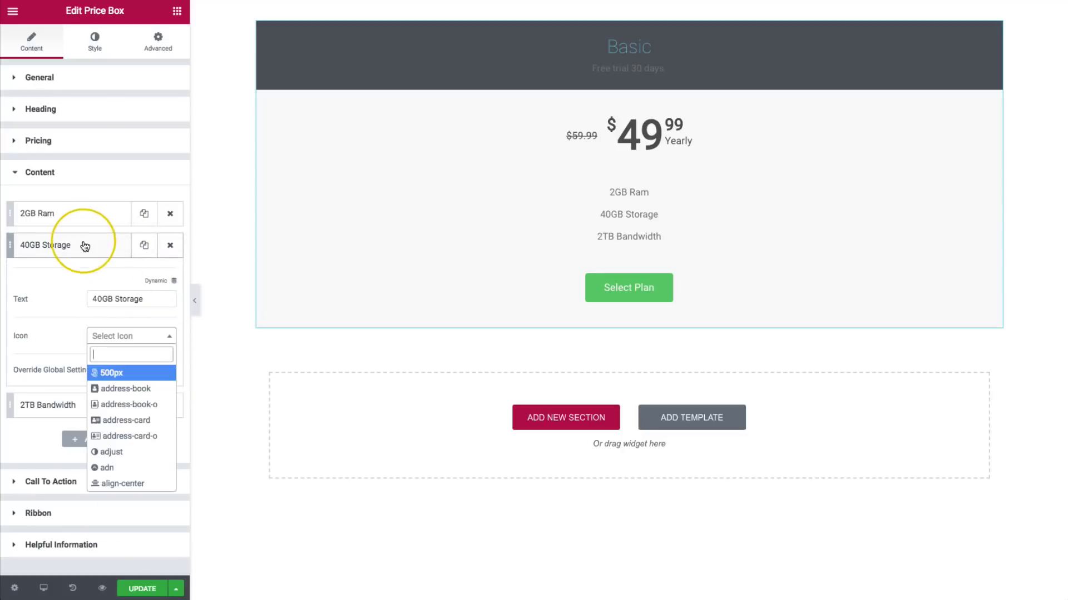
pyautogui.click(84, 245)
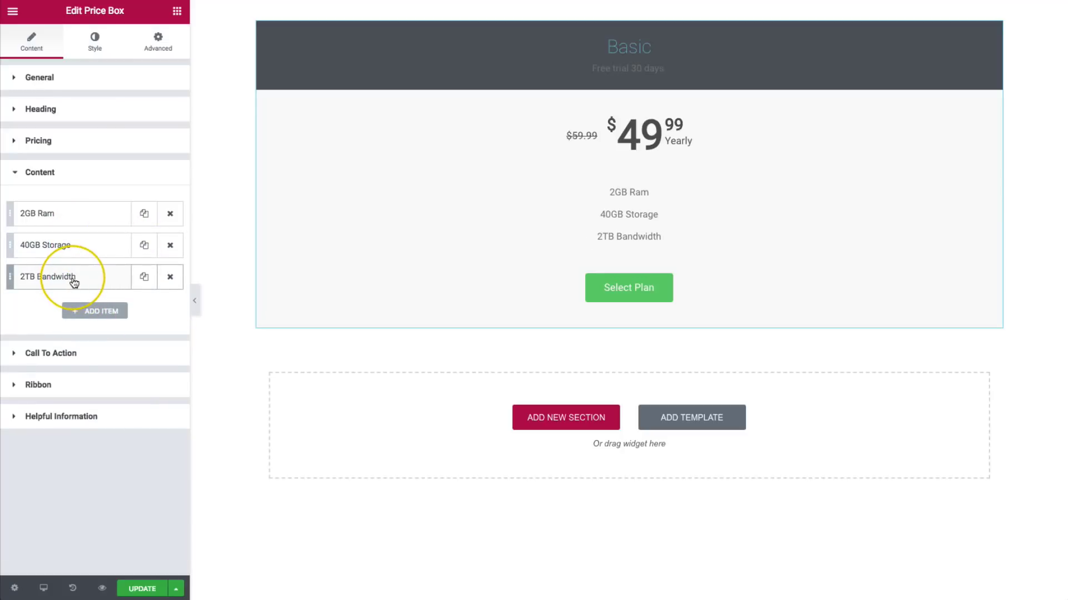
# - Override the global settings for the 2TB Bandwidth feature and set its text color to green #23a455
pyautogui.click(78, 281)
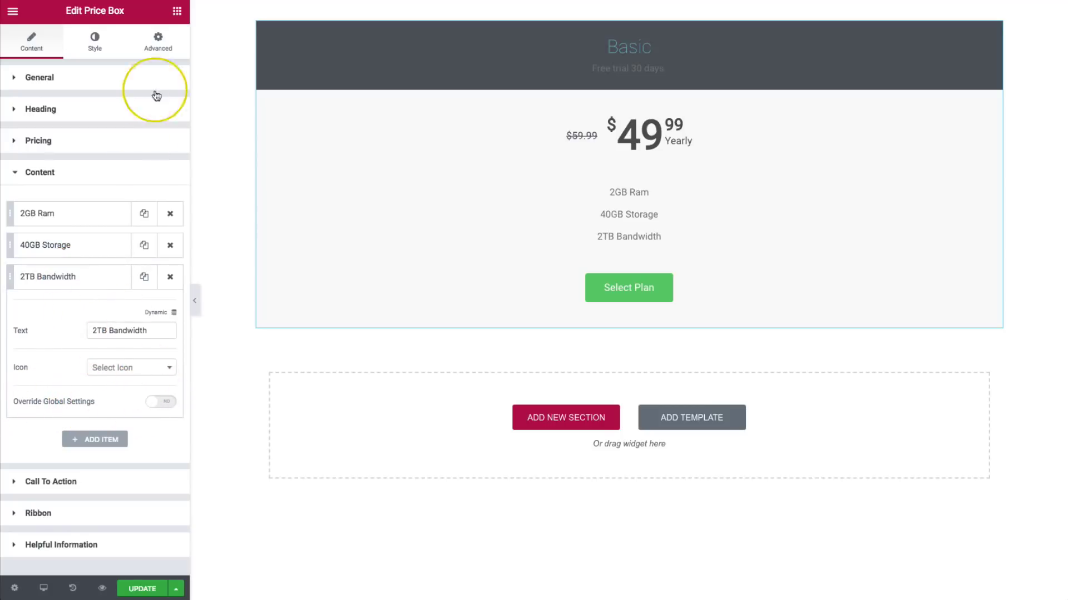
pyautogui.click(160, 402)
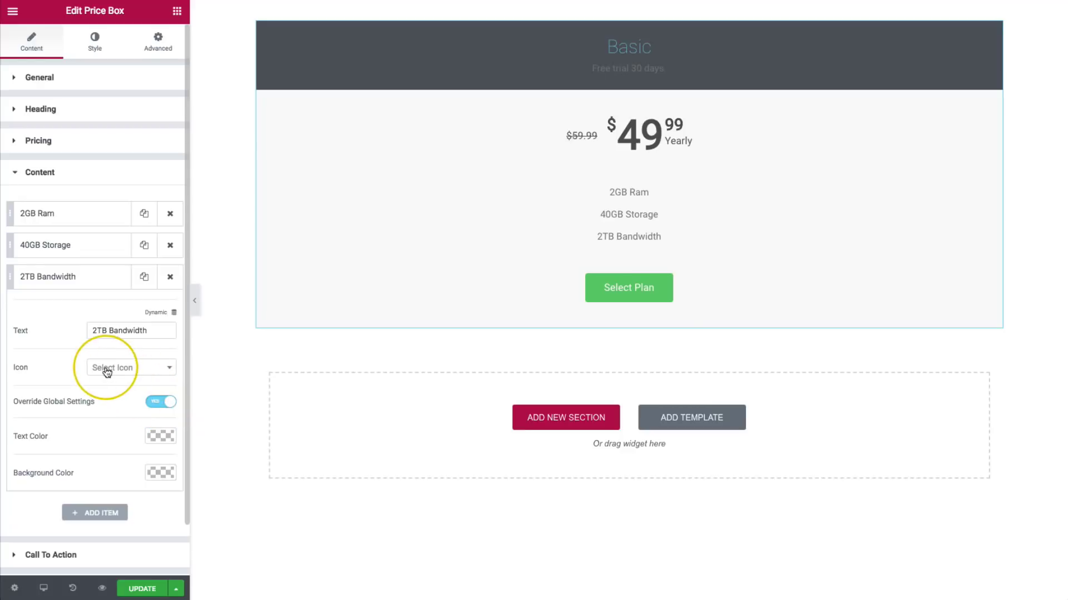
pyautogui.scroll(-1, 107, 370)
pyautogui.click(159, 380)
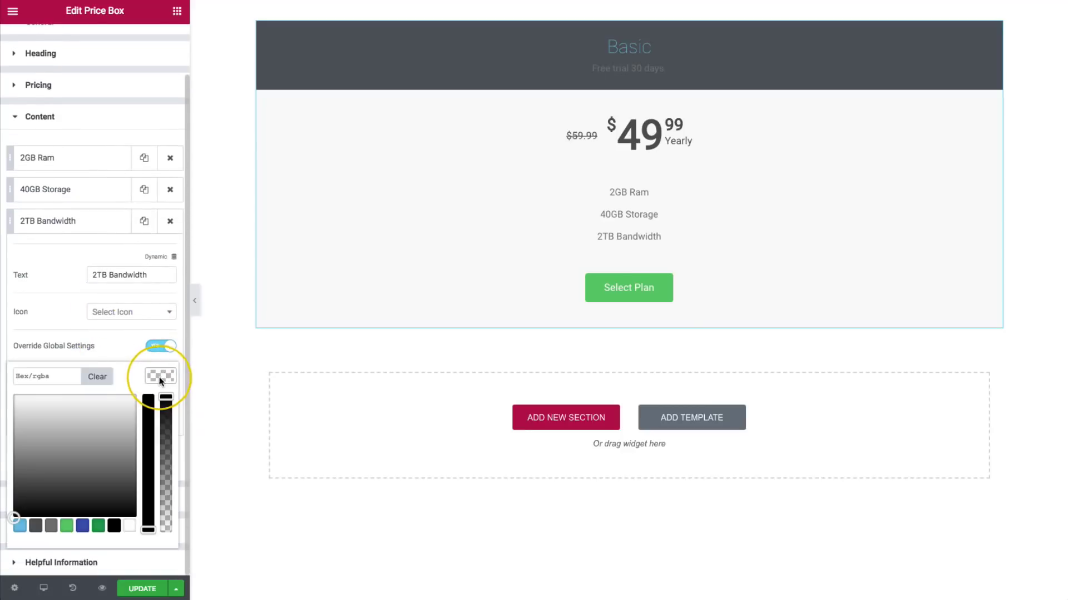
pyautogui.click(99, 526)
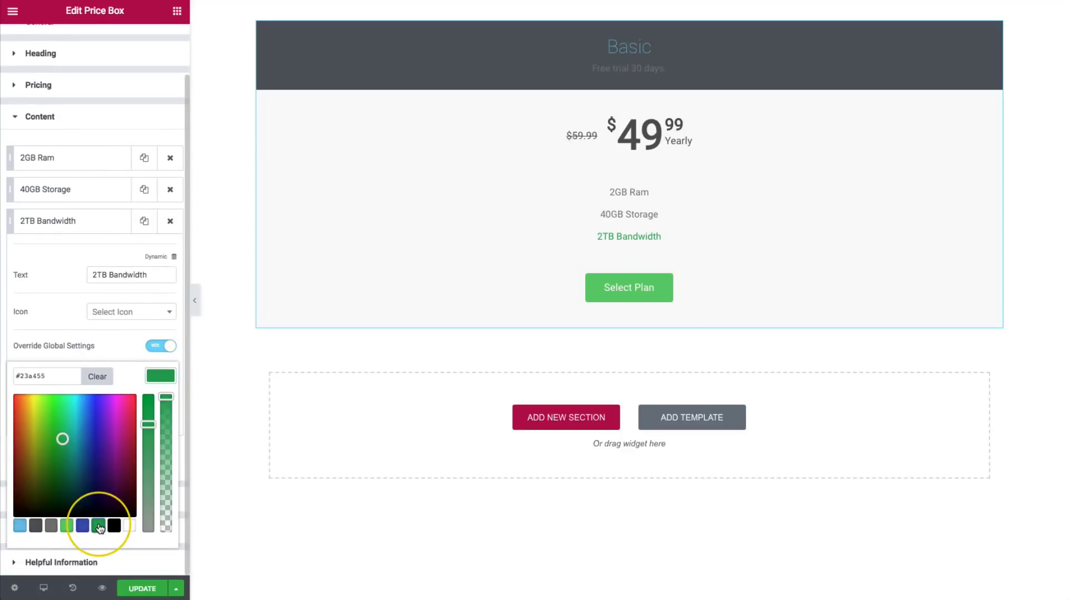
pyautogui.click(166, 378)
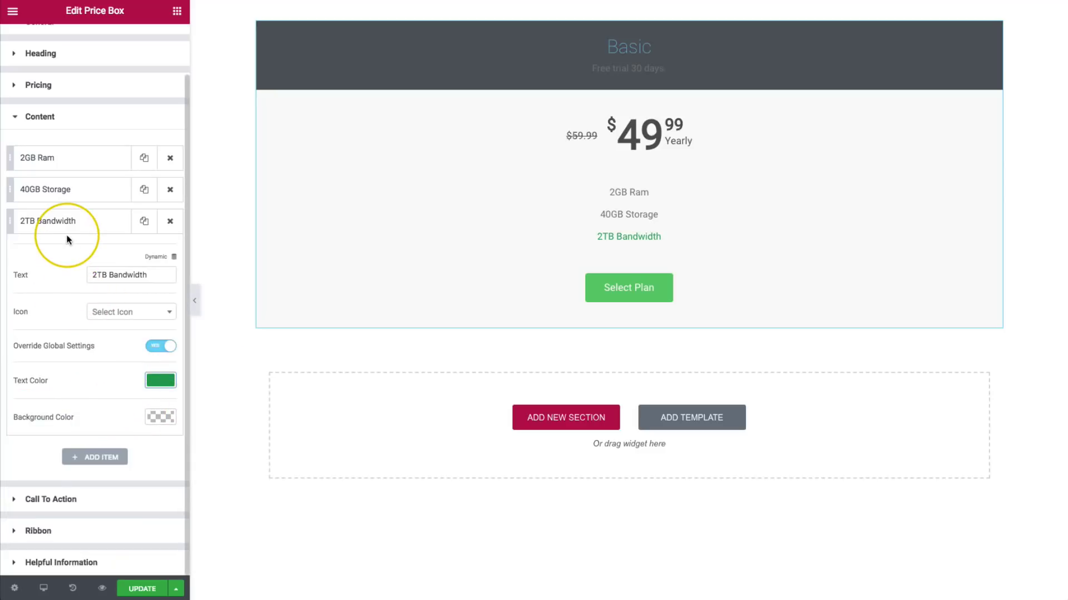
# - Add the check icon to the 2GB Ram feature
pyautogui.click(89, 168)
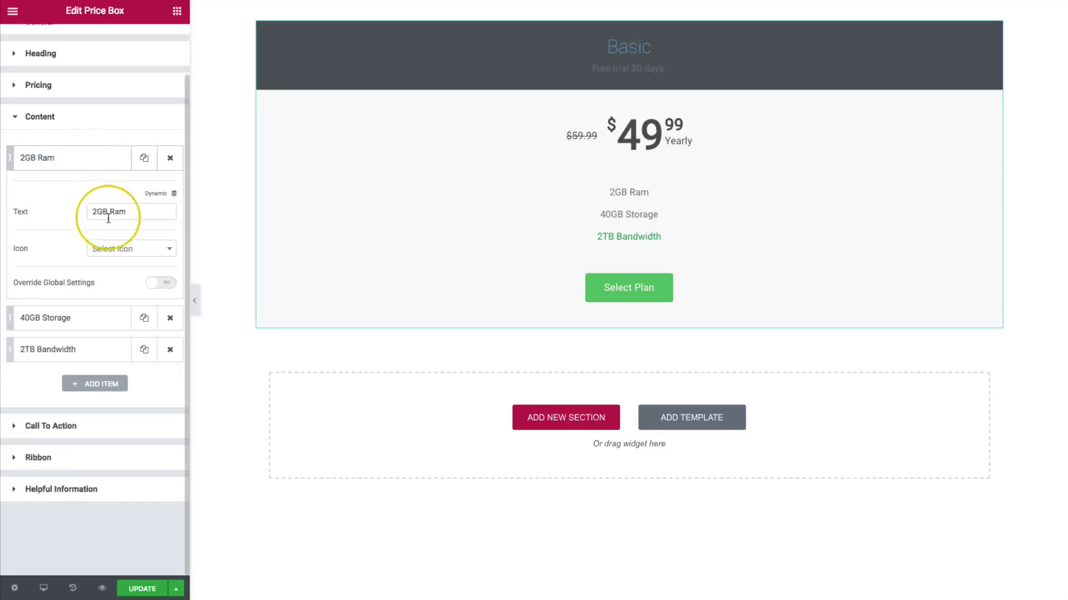
pyautogui.click(119, 248)
pyautogui.write('check')
pyautogui.press('Down')
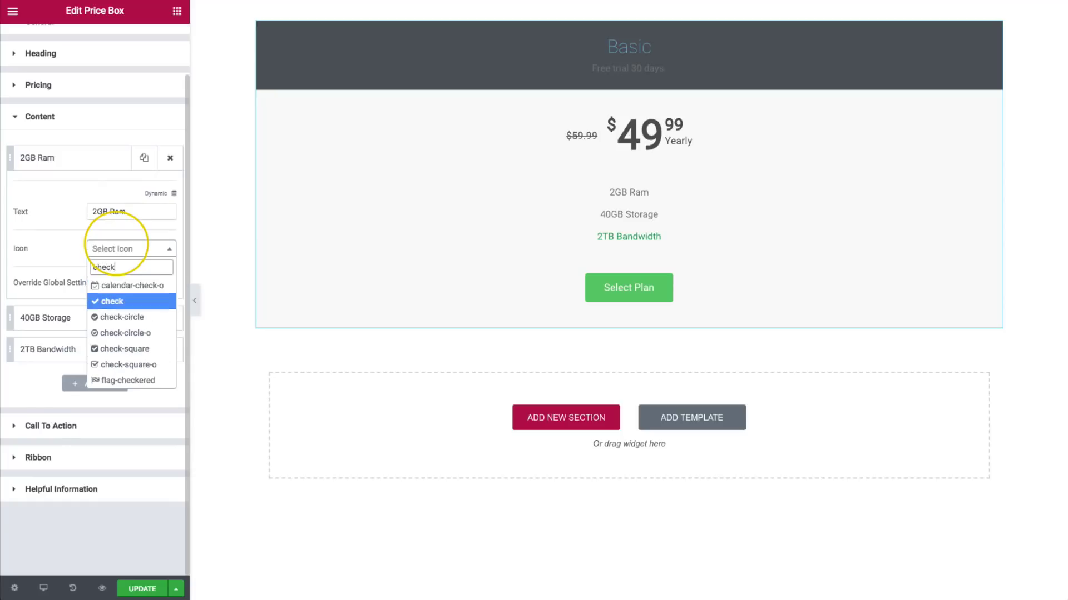
pyautogui.press('Return')
# - Add the check icon to the 40GB Storage feature and collapse its settings
pyautogui.click(84, 370)
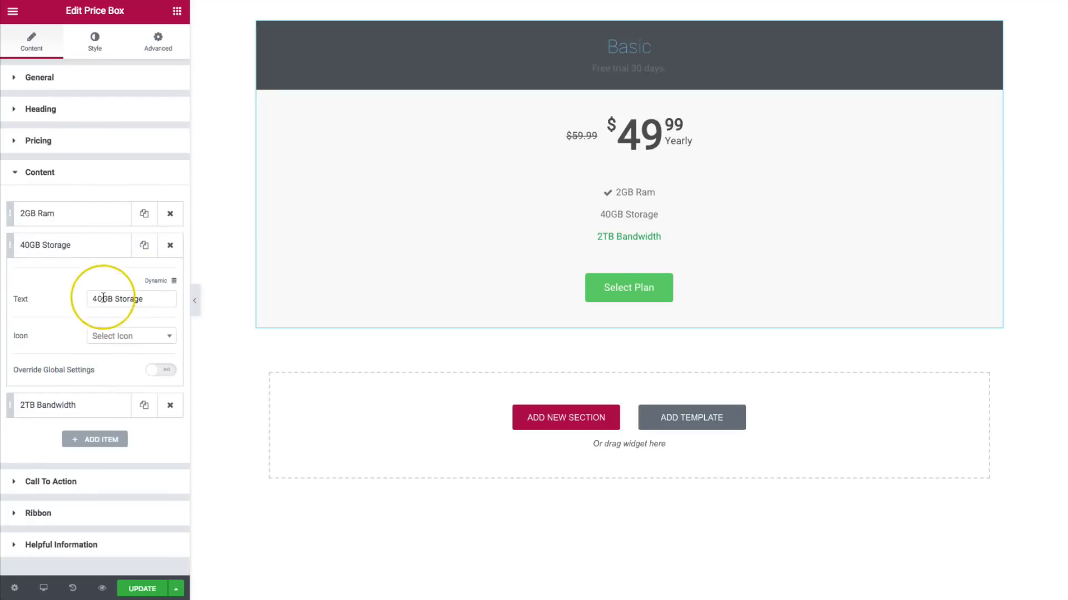
pyautogui.click(104, 335)
pyautogui.write('check')
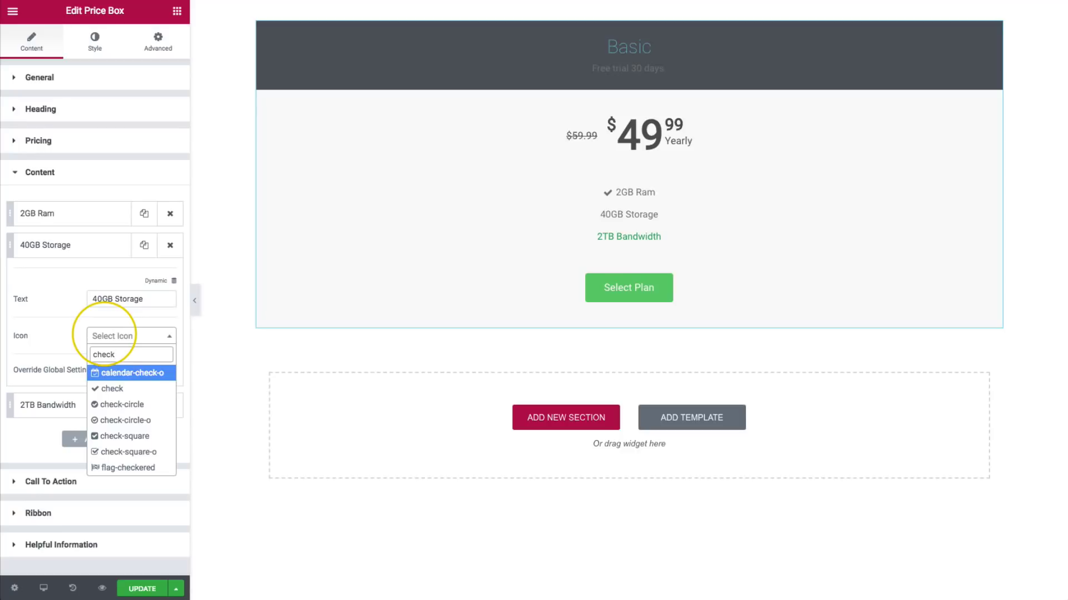
pyautogui.press('Down')
pyautogui.press('Return')
pyautogui.click(111, 246)
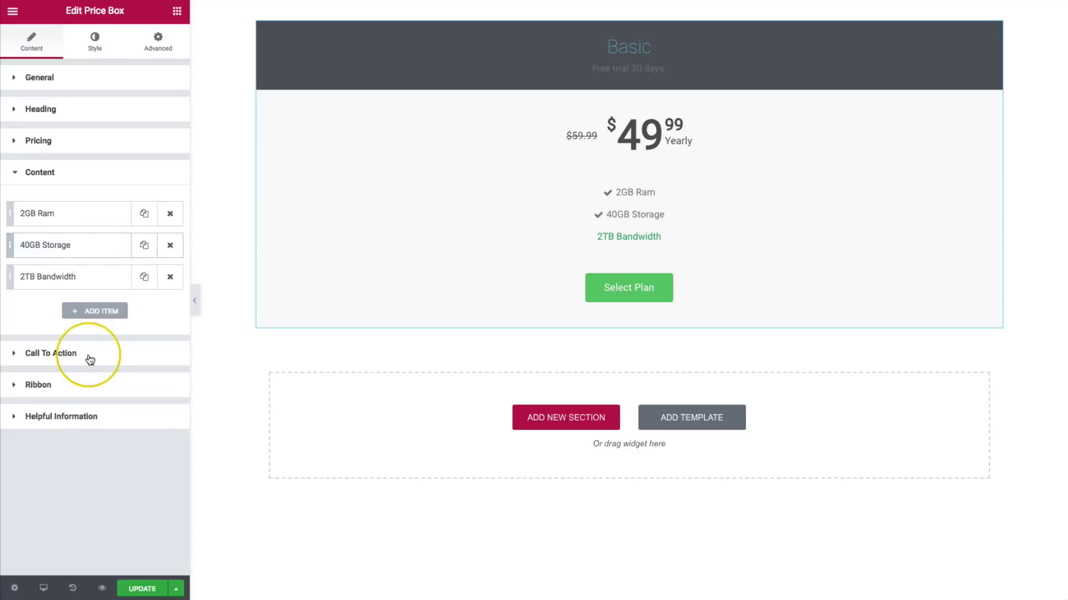
# - Add the times icon to the 2TB Bandwidth feature
pyautogui.click(81, 277)
pyautogui.click(108, 370)
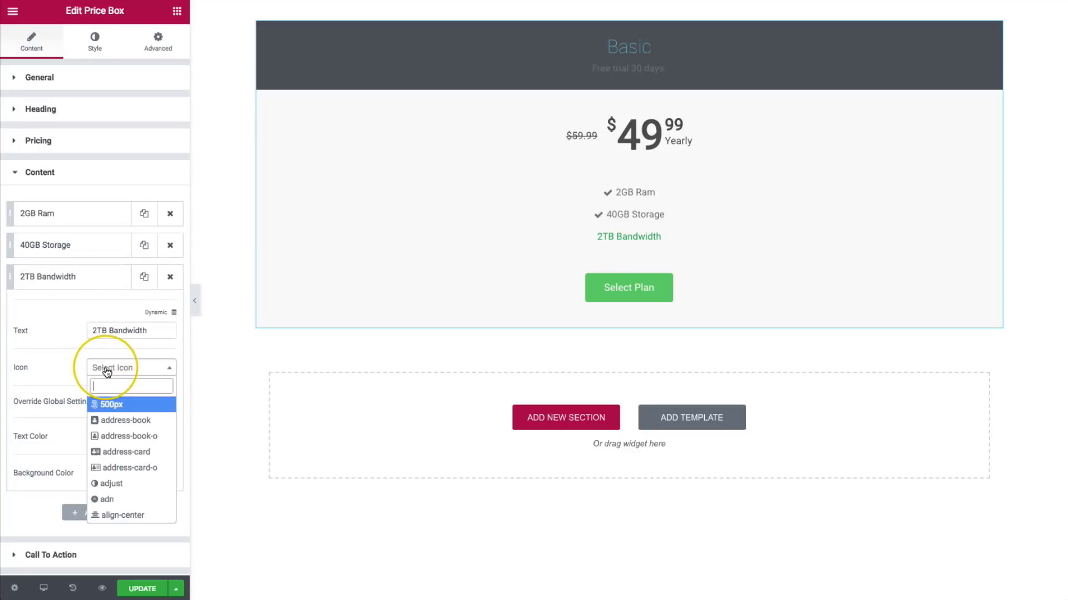
pyautogui.write('times')
pyautogui.press('Down')
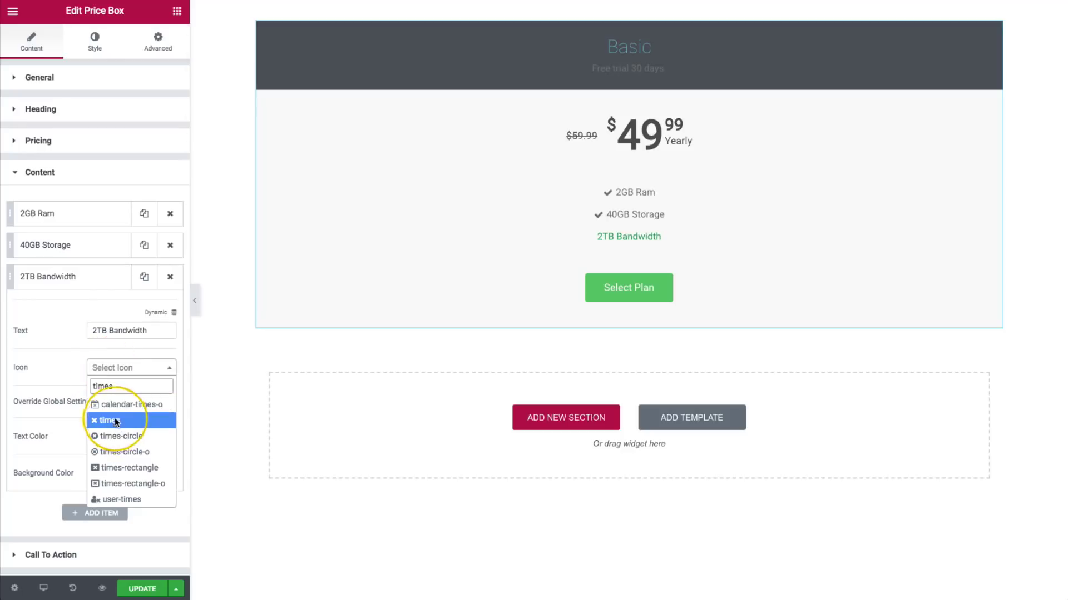
pyautogui.press('Return')
# - Change the text color of the 2TB Bandwidth feature to red
pyautogui.click(160, 473)
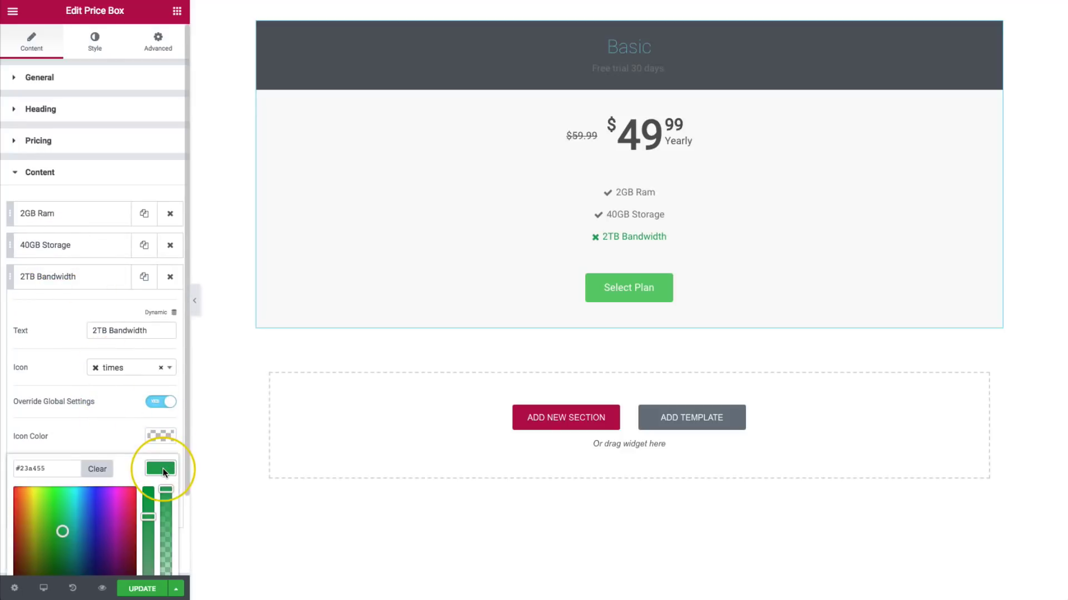
pyautogui.scroll(-2, 105, 492)
pyautogui.moveTo(62, 466); pyautogui.dragTo(13, 396)
pyautogui.click(98, 371)
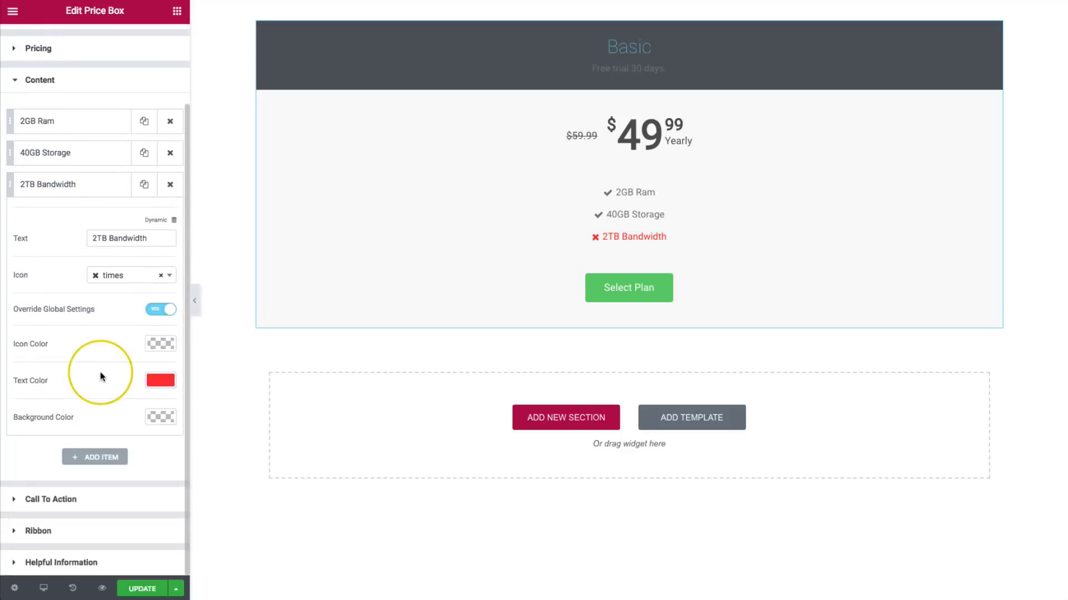
# - Try a different icon color for the 2TB Bandwidth feature and toggle its global settings override off and back on
pyautogui.click(161, 343)
pyautogui.click(19, 360)
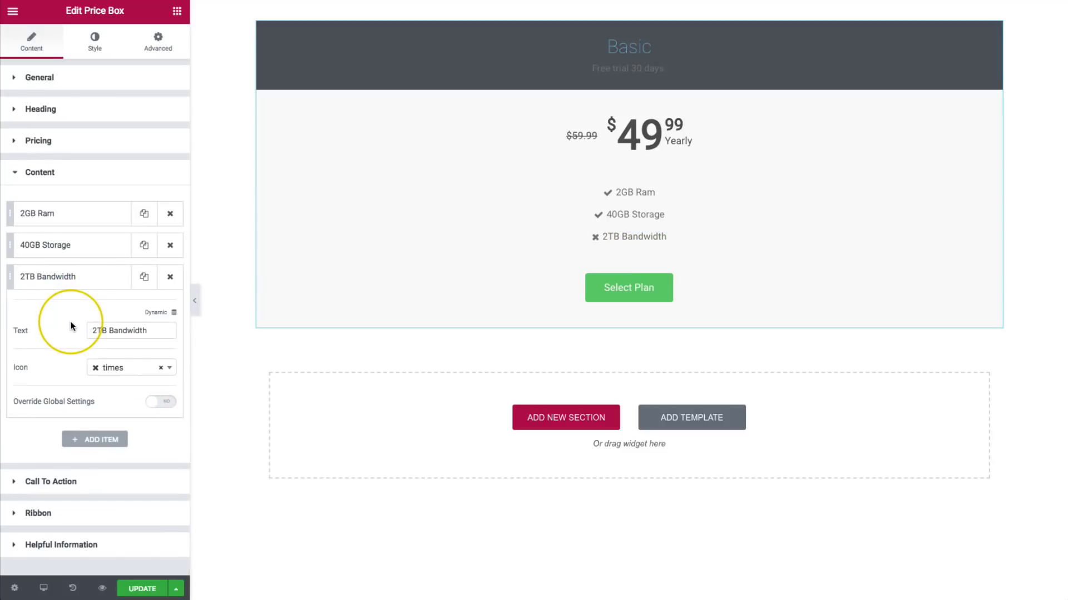
pyautogui.click(72, 276)
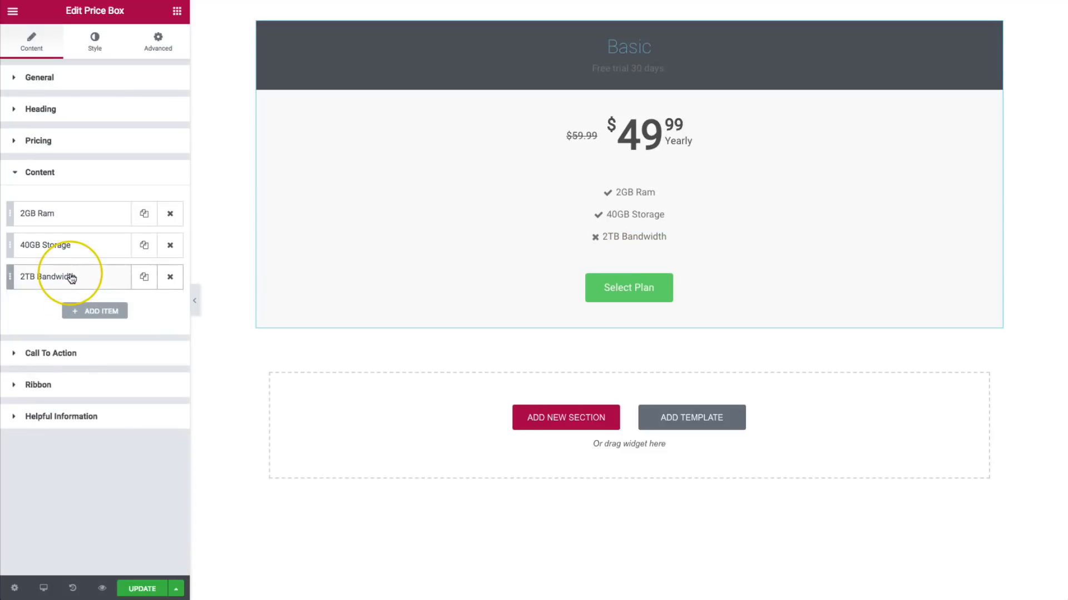
pyautogui.click(72, 276)
pyautogui.click(167, 404)
# - Set the icon color of the 2TB Bandwidth feature to red #ff0000 and collapse its settings
pyautogui.scroll(-2, 161, 392)
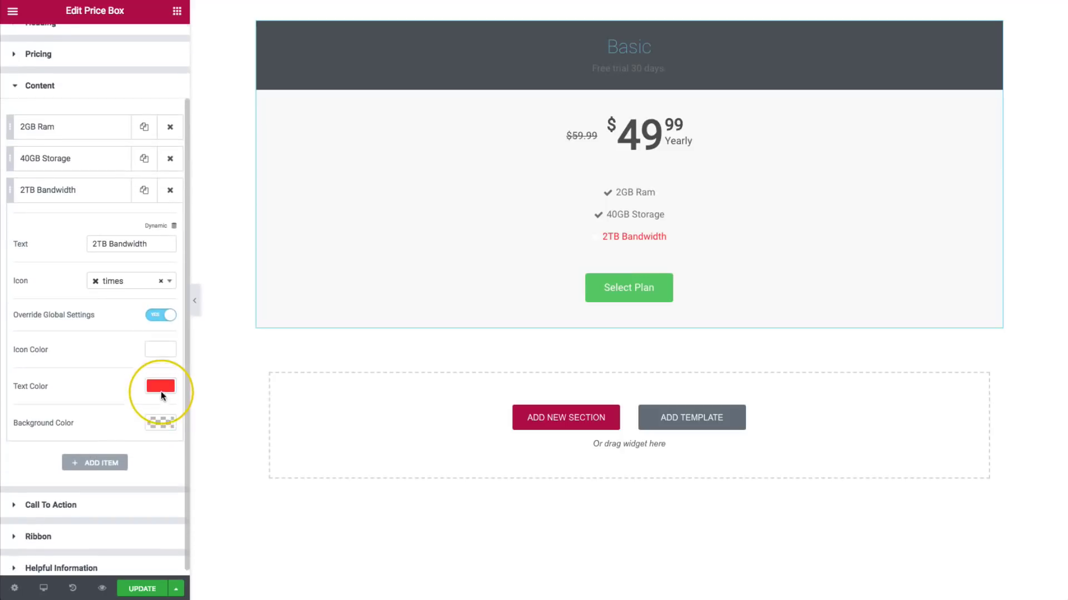
pyautogui.click(160, 345)
pyautogui.click(151, 412)
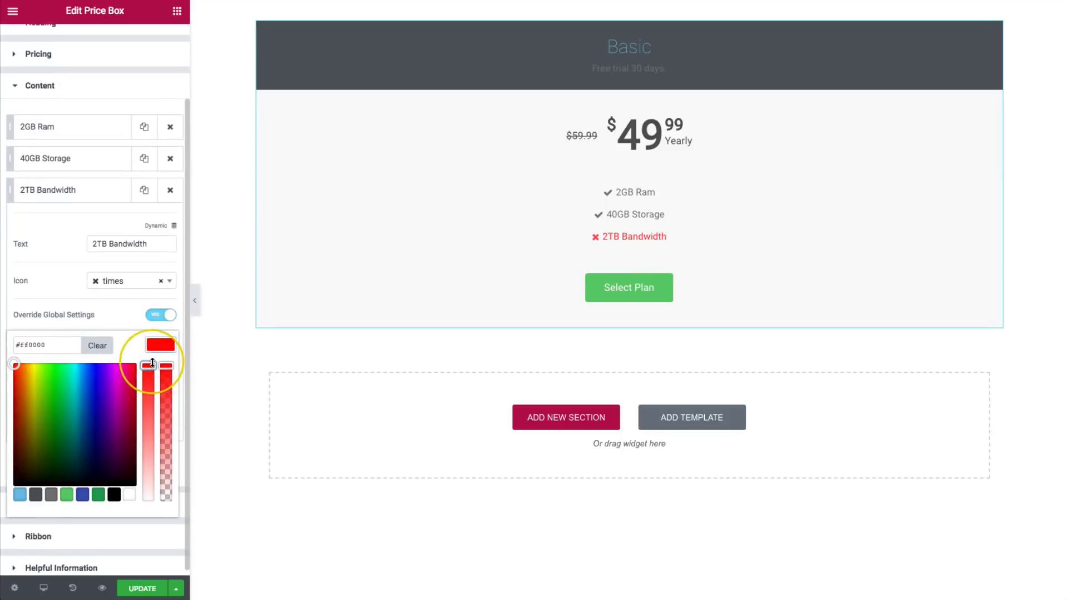
pyautogui.click(161, 345)
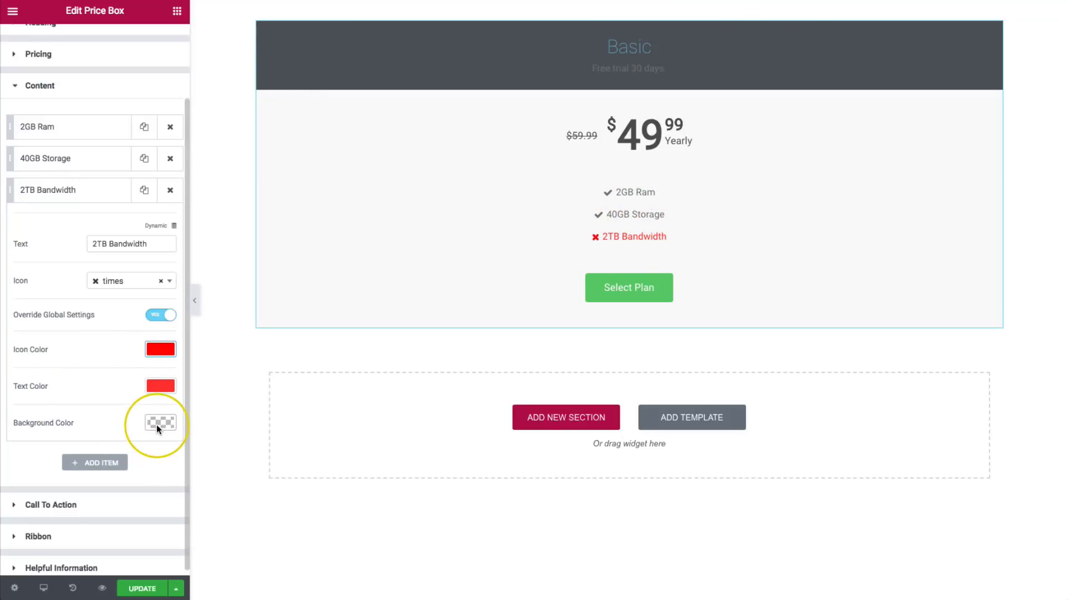
pyautogui.click(84, 196)
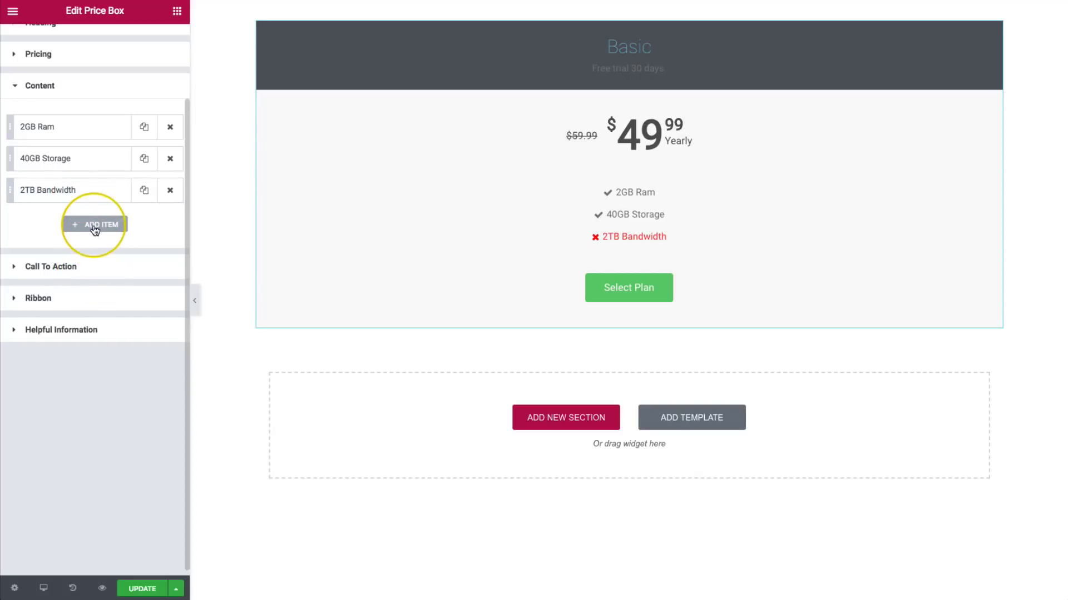
# - Add two new feature items to the content list and delete both of them again
pyautogui.click(94, 225)
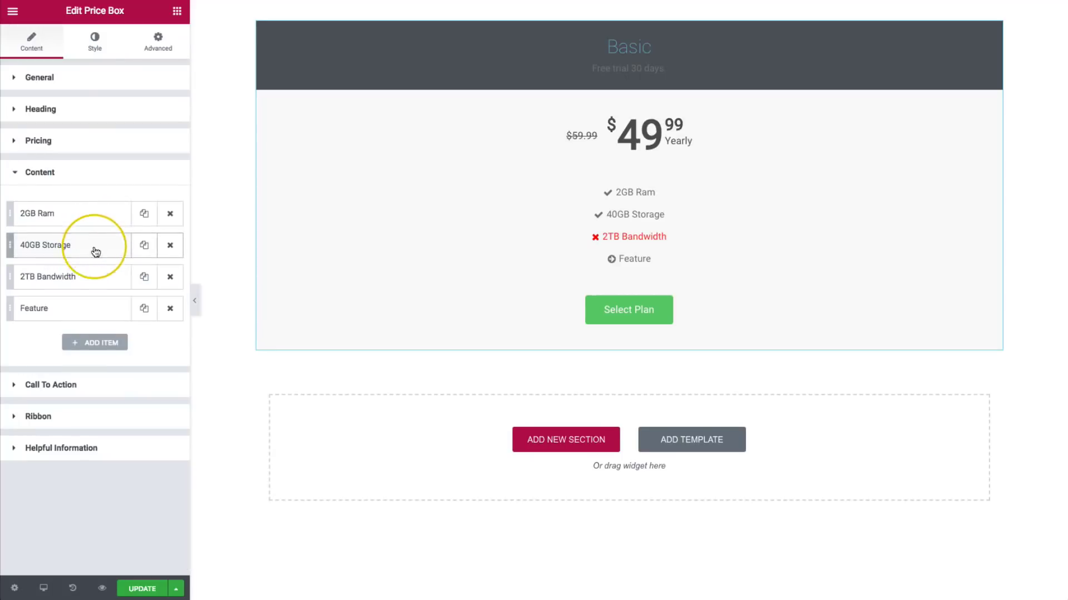
pyautogui.click(89, 343)
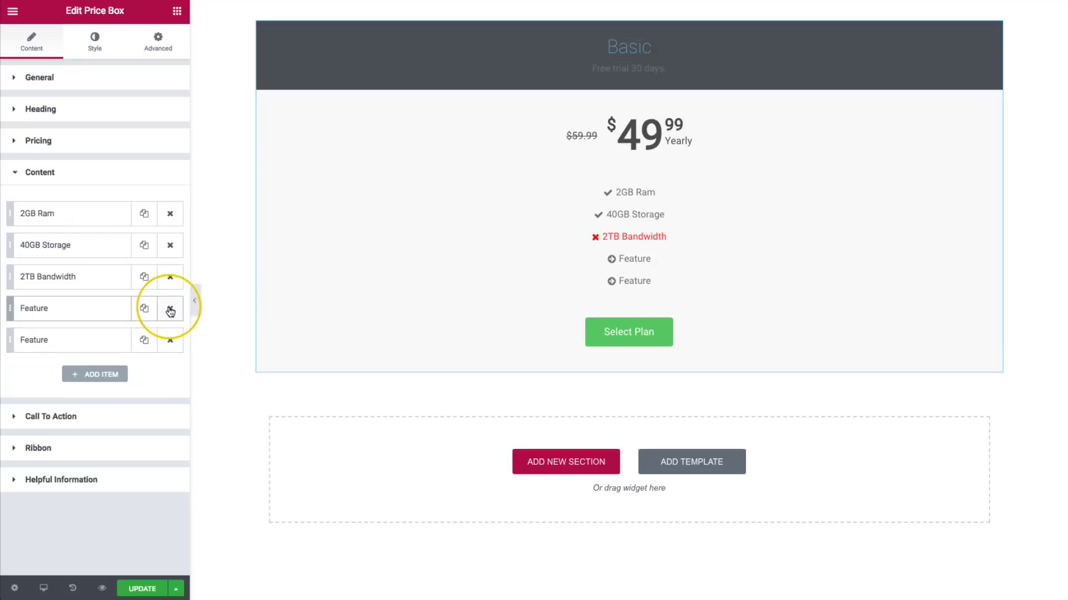
pyautogui.click(170, 310)
pyautogui.click(169, 309)
# - Try the None and Text types for the call to action, and set the type back to Button
pyautogui.click(92, 359)
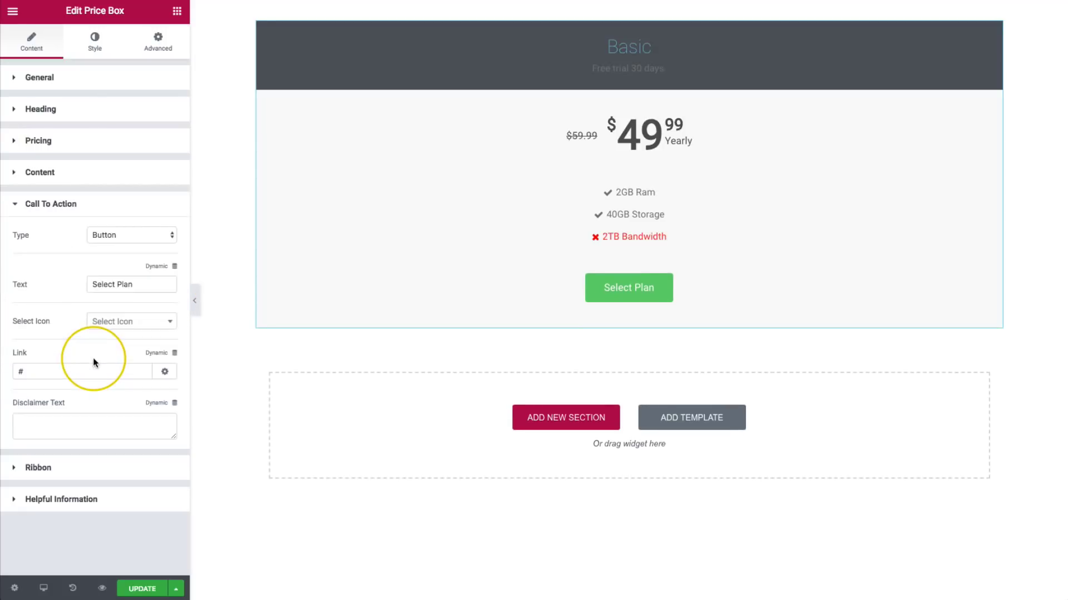
pyautogui.click(115, 235)
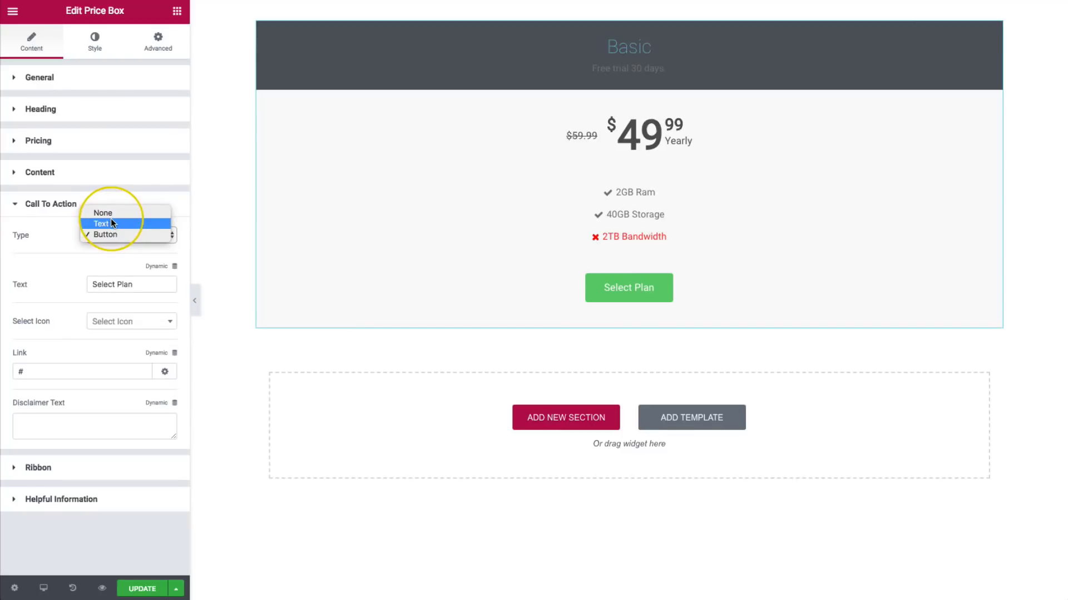
pyautogui.click(113, 213)
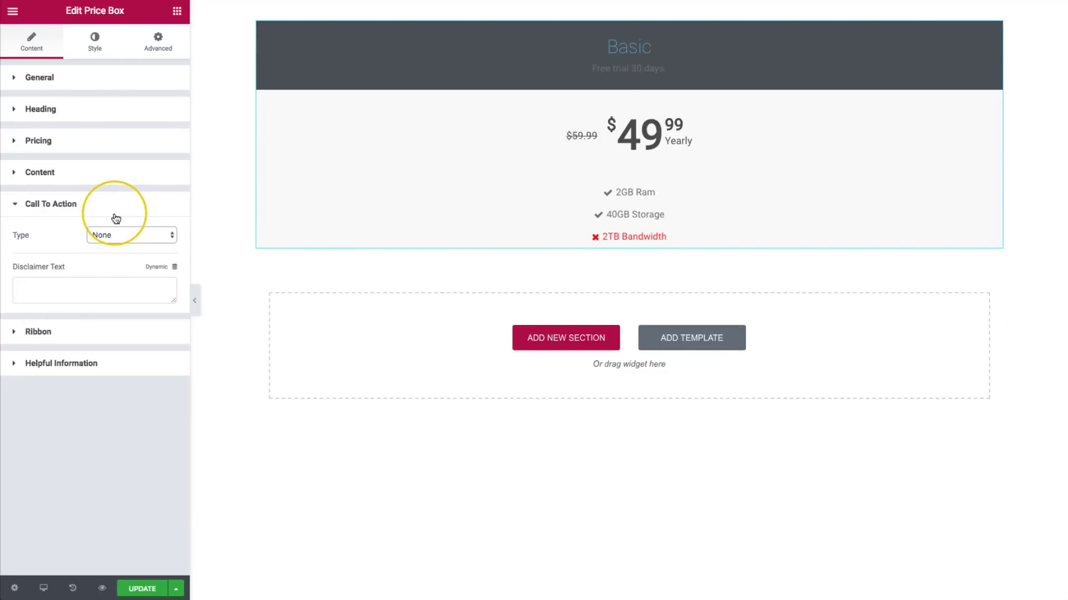
pyautogui.click(113, 234)
pyautogui.click(113, 255)
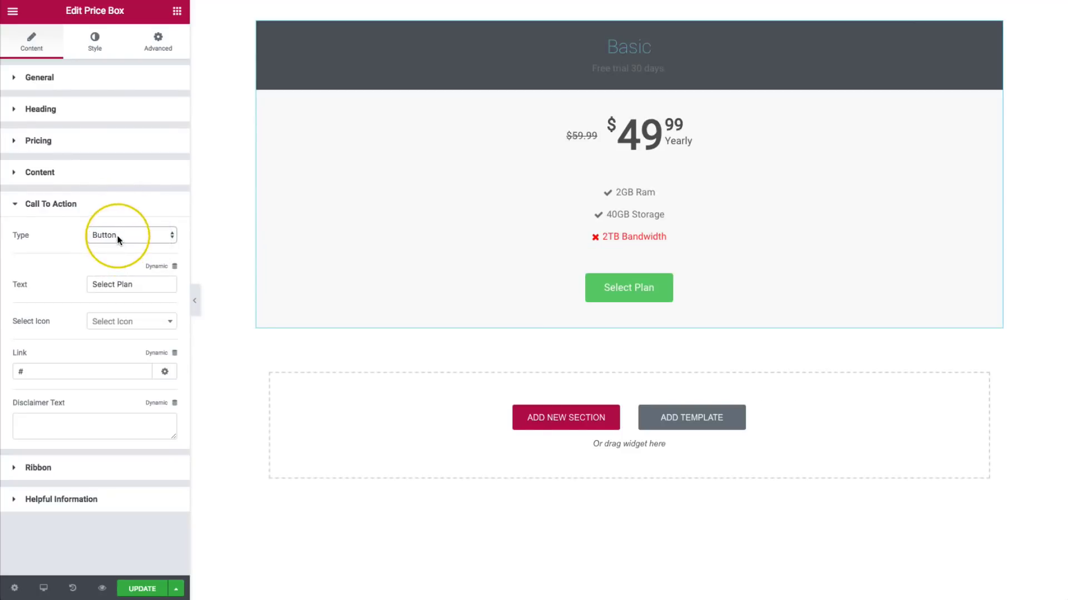
pyautogui.click(113, 235)
pyautogui.click(113, 224)
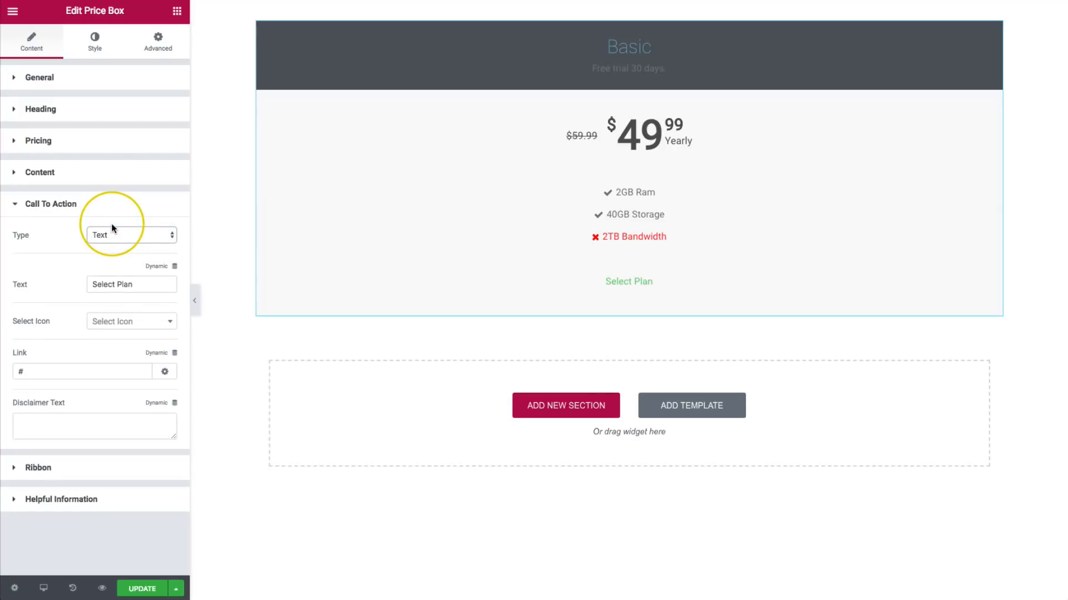
pyautogui.click(105, 237)
pyautogui.click(109, 248)
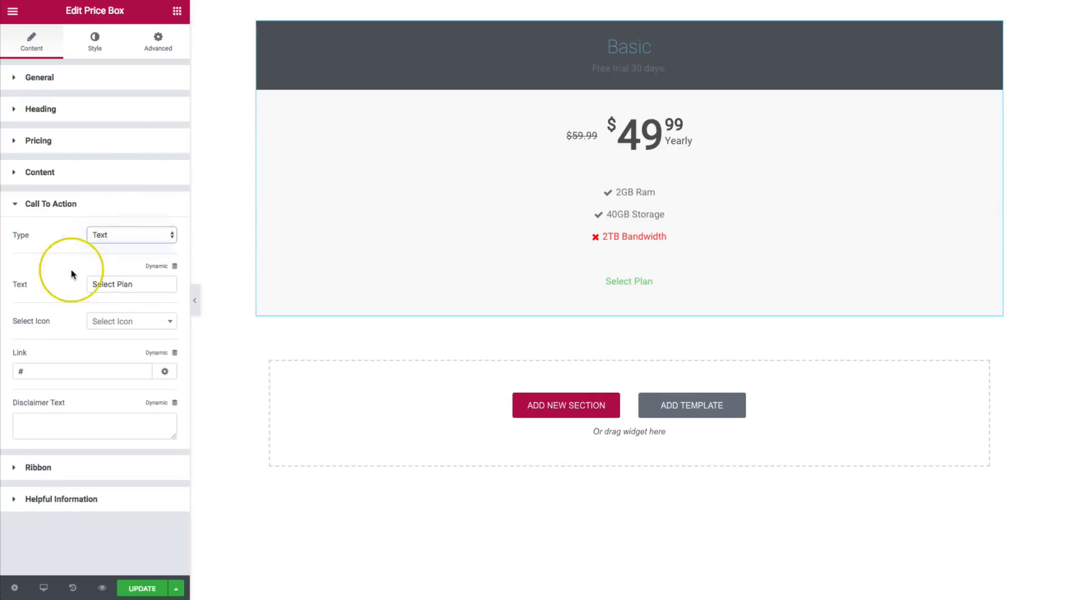
# - Change the call to action button's text to Get Started!
pyautogui.tripleClick(135, 285)
pyautogui.write('G')
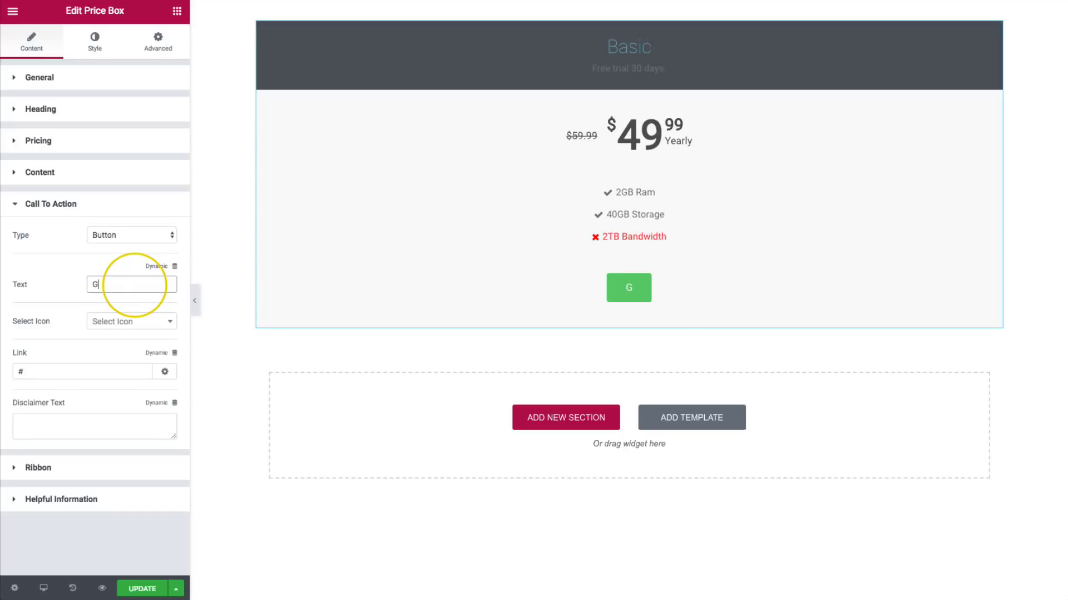
pyautogui.write('et Star')
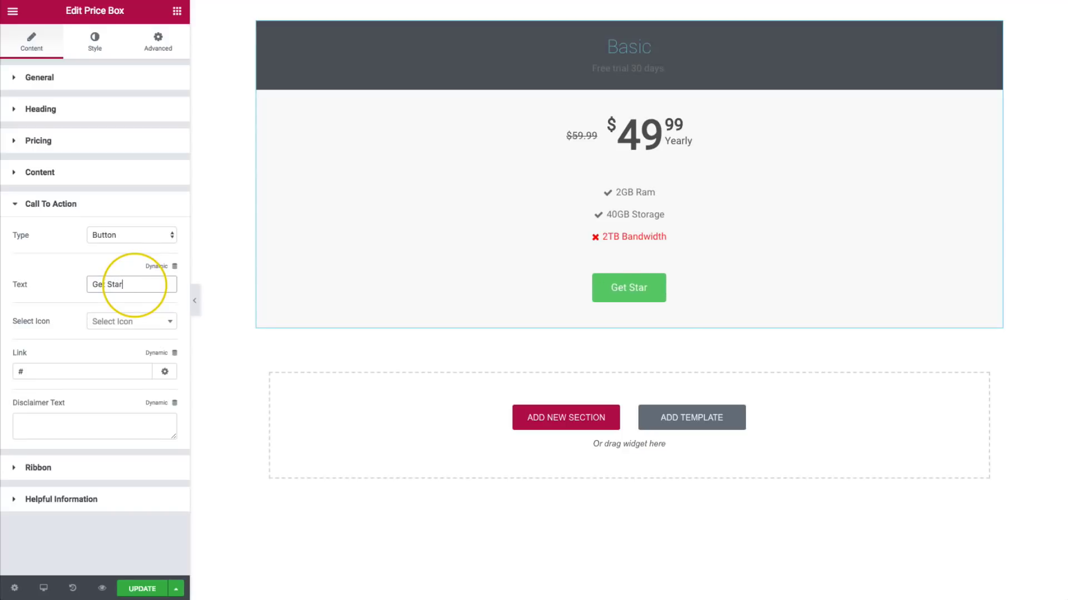
pyautogui.write('ted!')
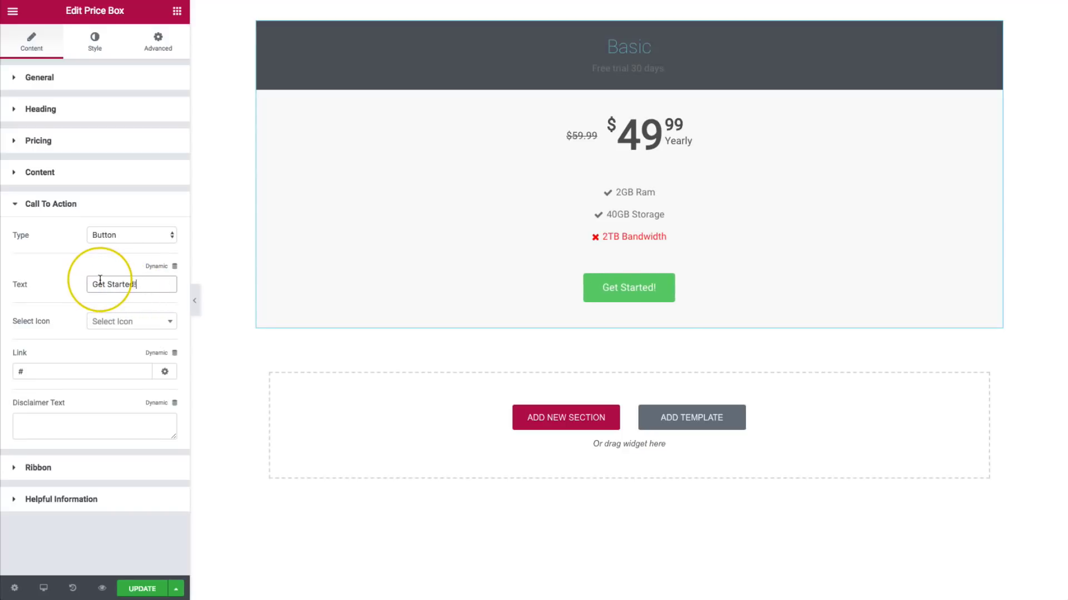
# - Add the cart-plus icon to the Get Started! button
pyautogui.click(124, 322)
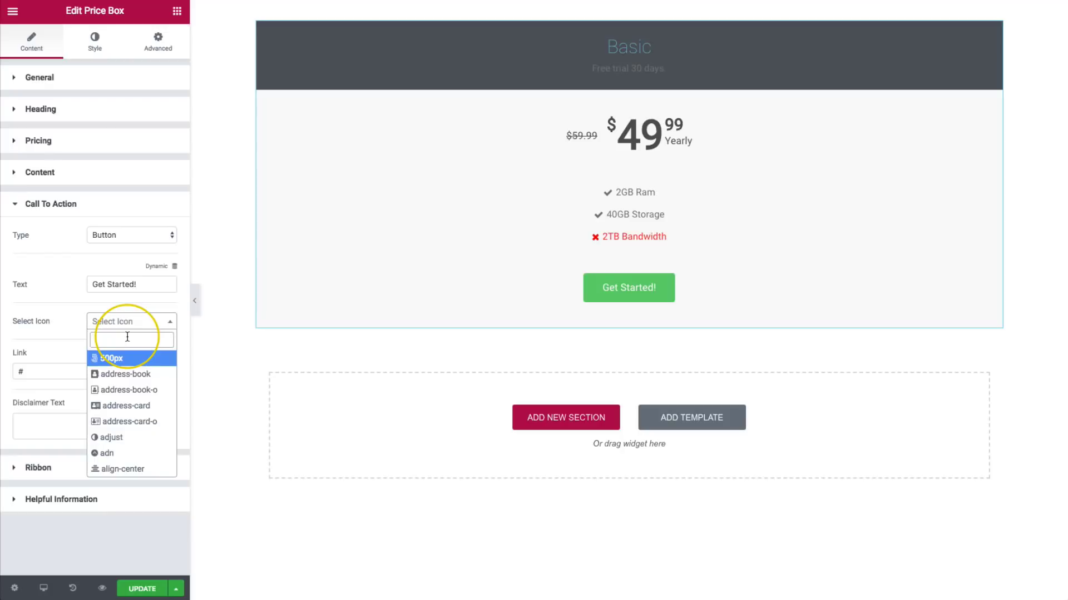
pyautogui.write('cart')
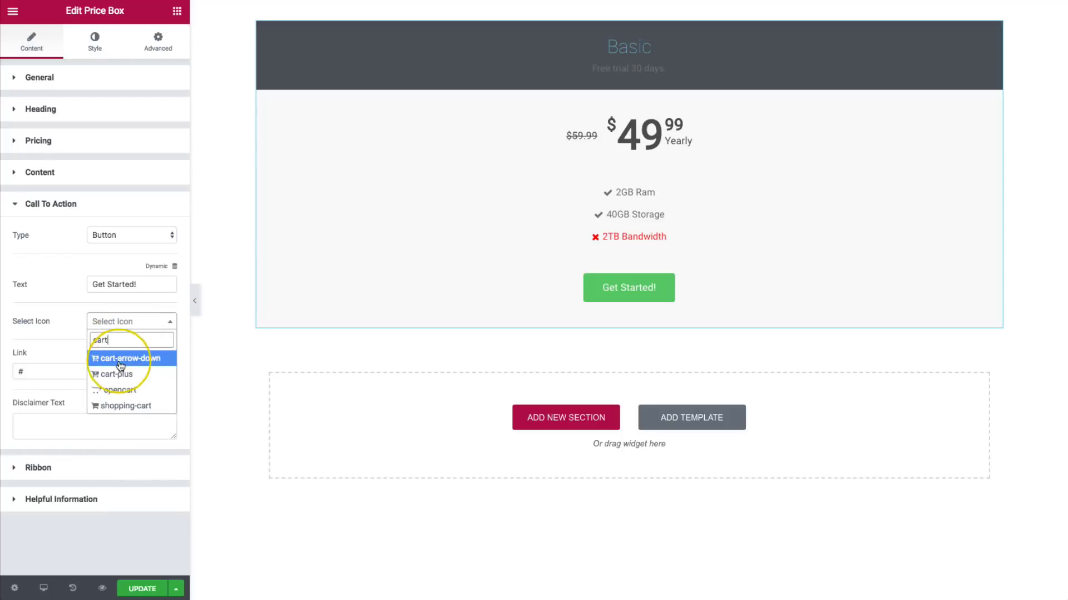
pyautogui.click(118, 373)
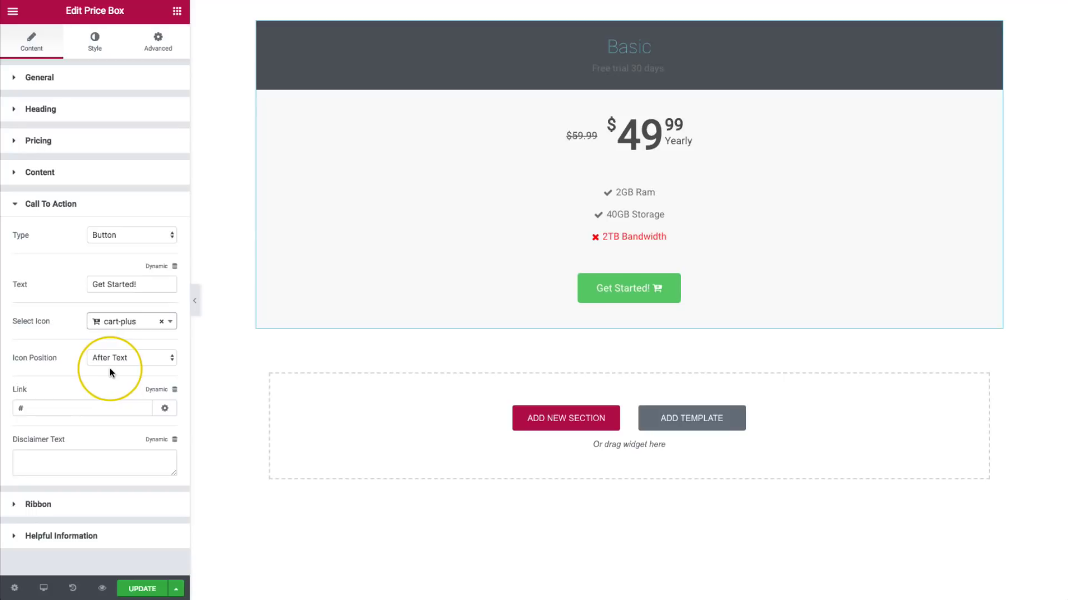
pyautogui.click(39, 409)
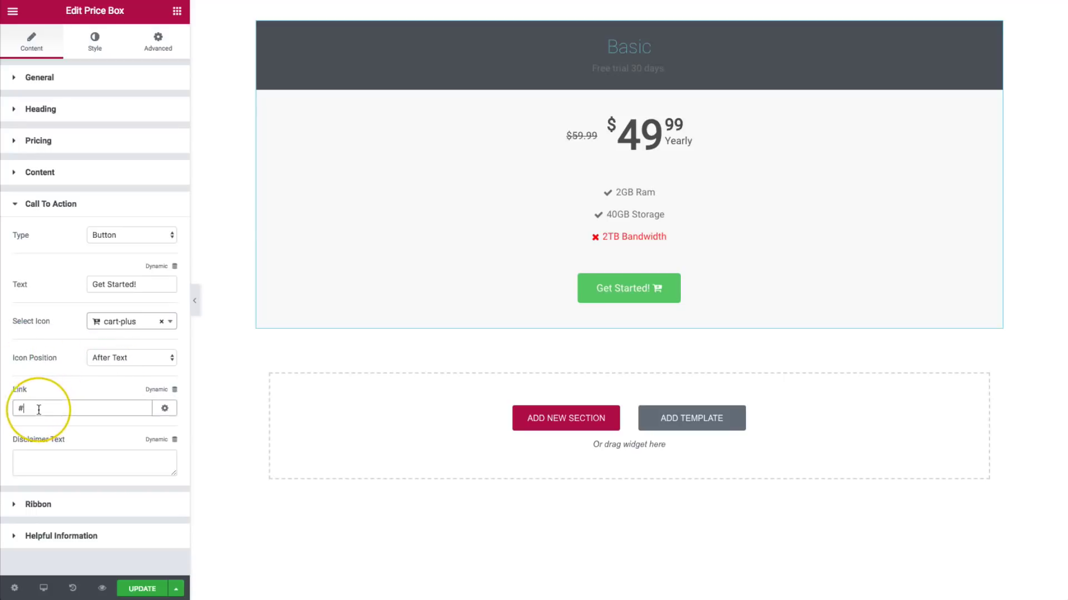
pyautogui.doubleClick(38, 409)
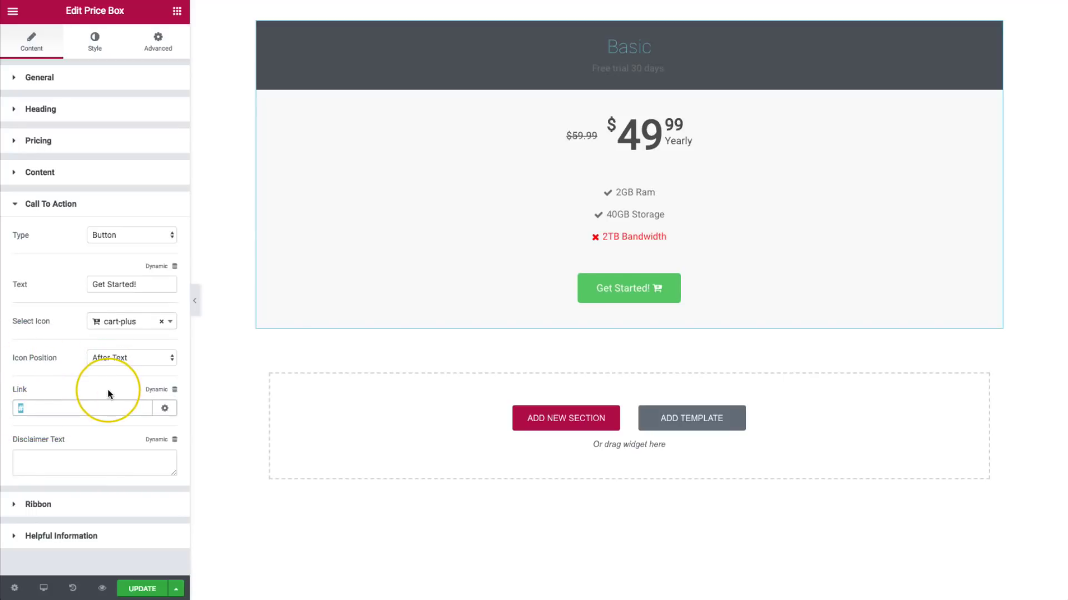
# - Enter the call to action's disclaimer text "Also avaiilable in monthly payments."
pyautogui.click(81, 465)
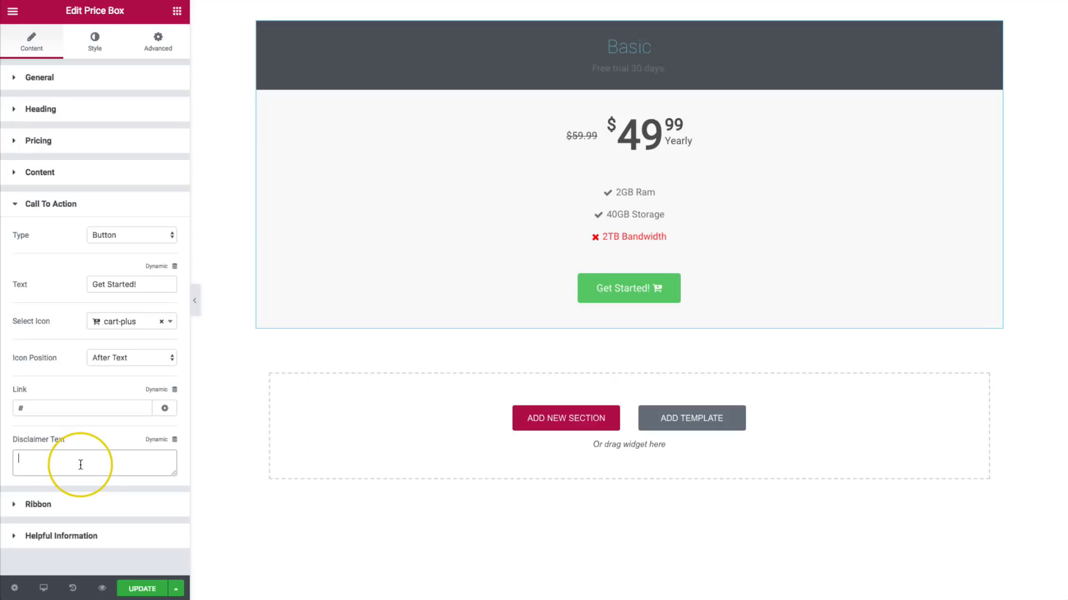
pyautogui.write('A')
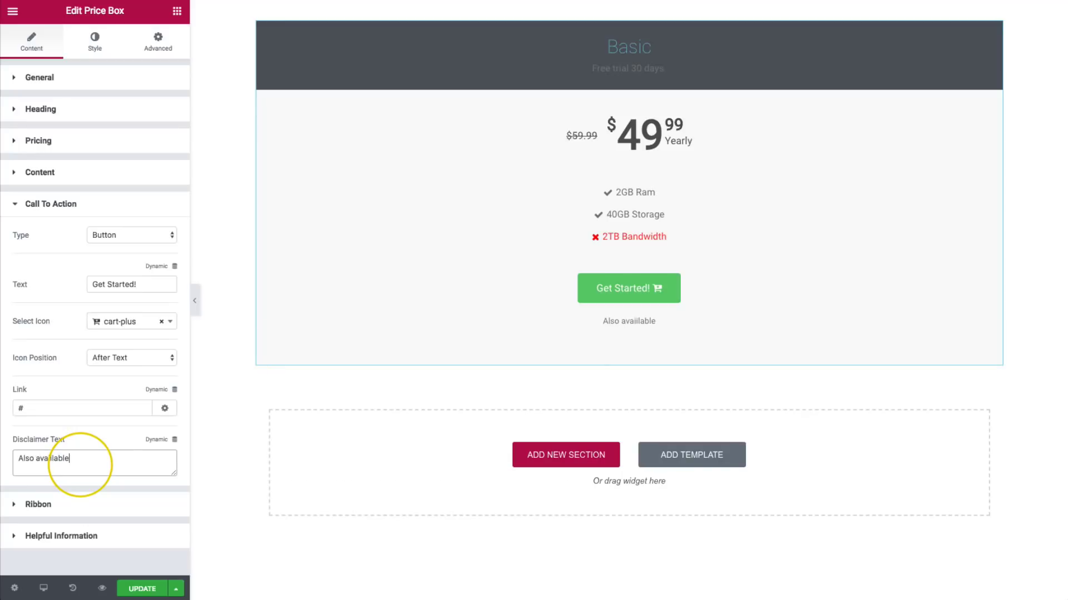
pyautogui.write('lso availlable in monthly pa')
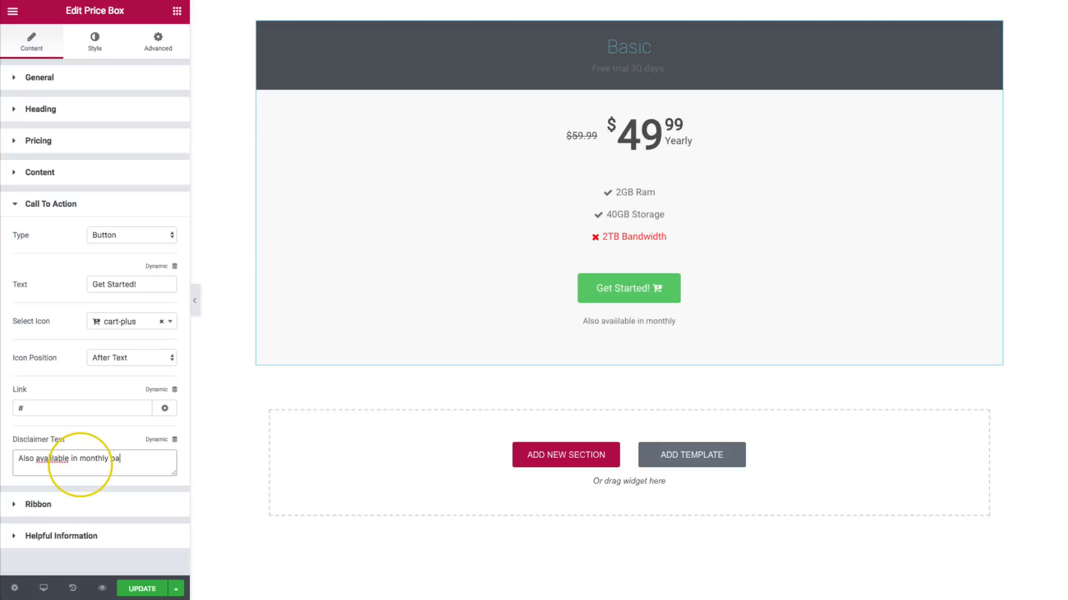
pyautogui.write('yments.')
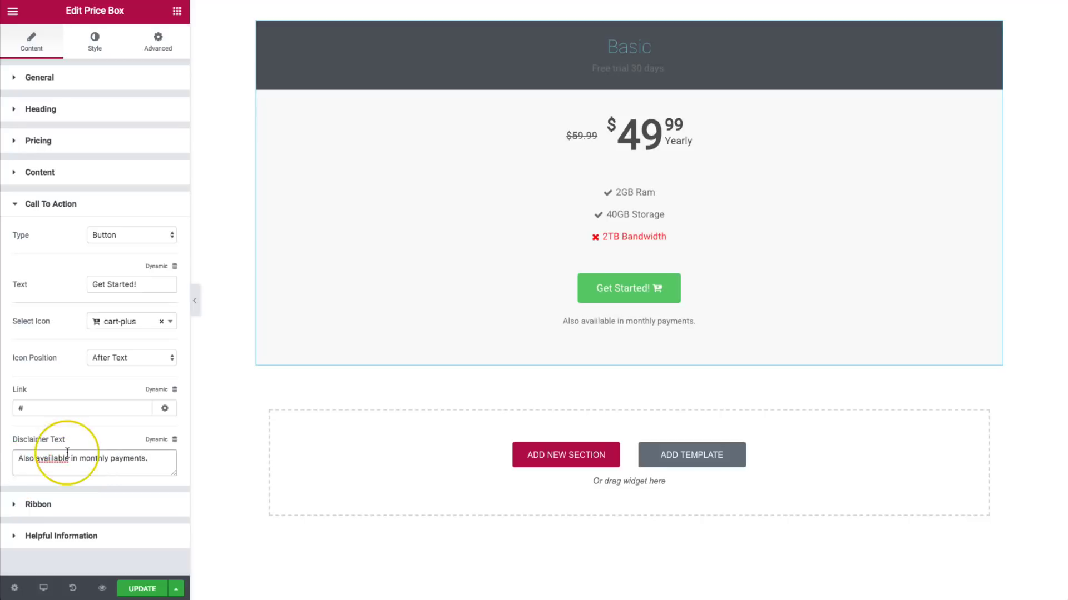
# - Correct the misspelled word in the call to action's disclaimer text to "available"
pyautogui.rightClick(45, 459)
pyautogui.click(36, 362)
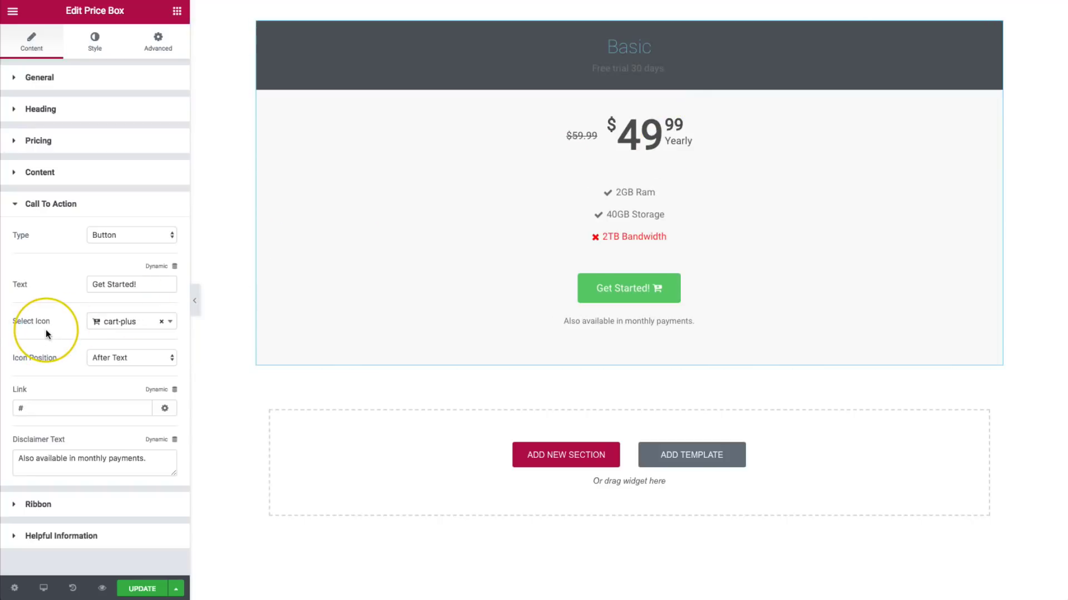
# - Try the Corner Ribbon, Circular Ribbon and Flag Ribbon styles on the price box, and set the ribbon style back to None
pyautogui.click(85, 507)
pyautogui.click(107, 261)
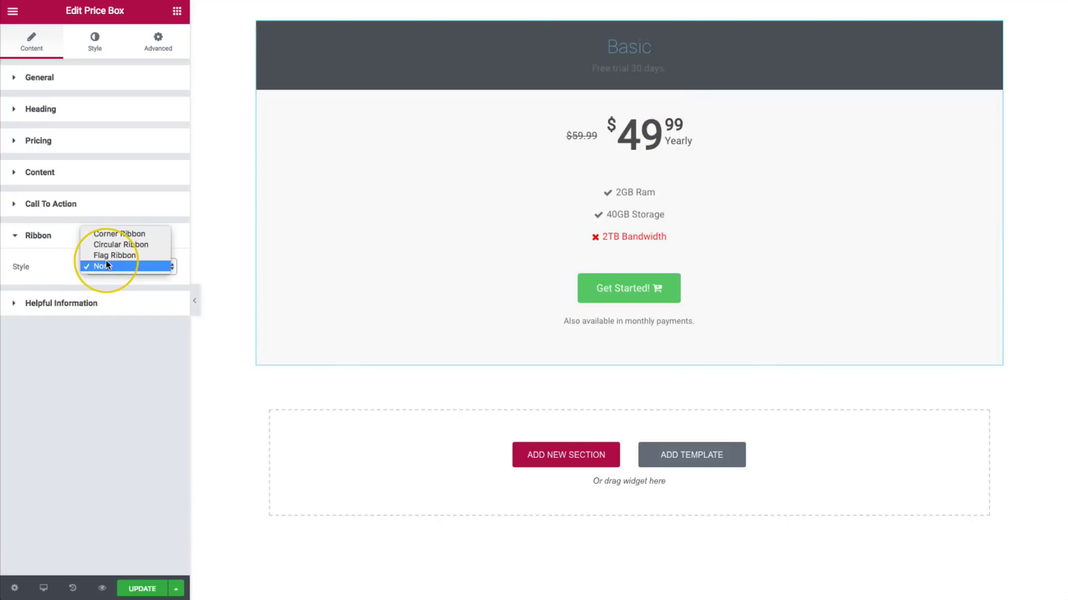
pyautogui.click(109, 234)
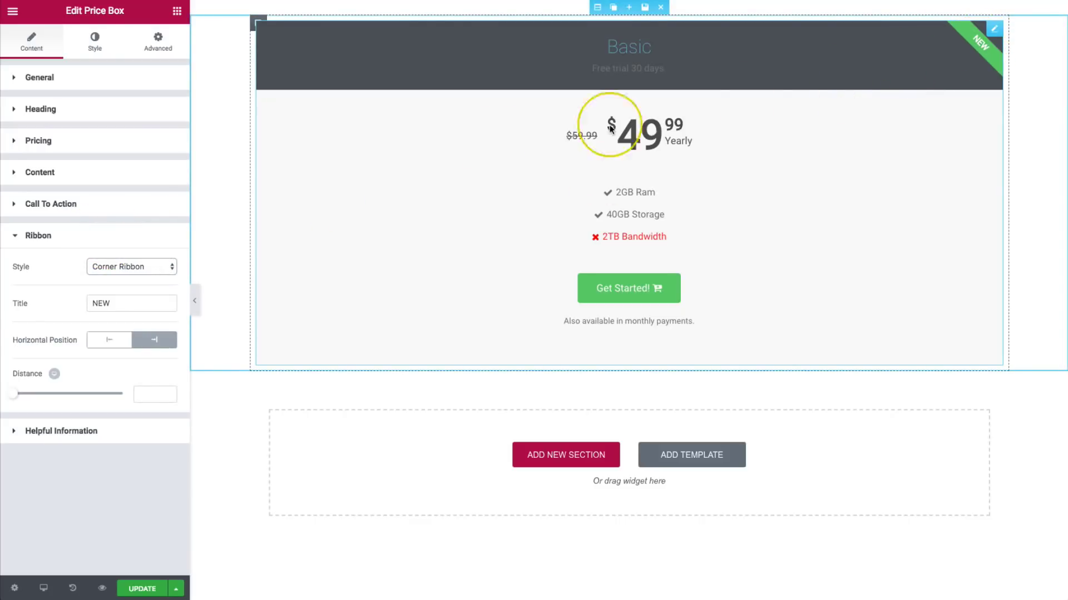
pyautogui.click(121, 268)
pyautogui.click(120, 277)
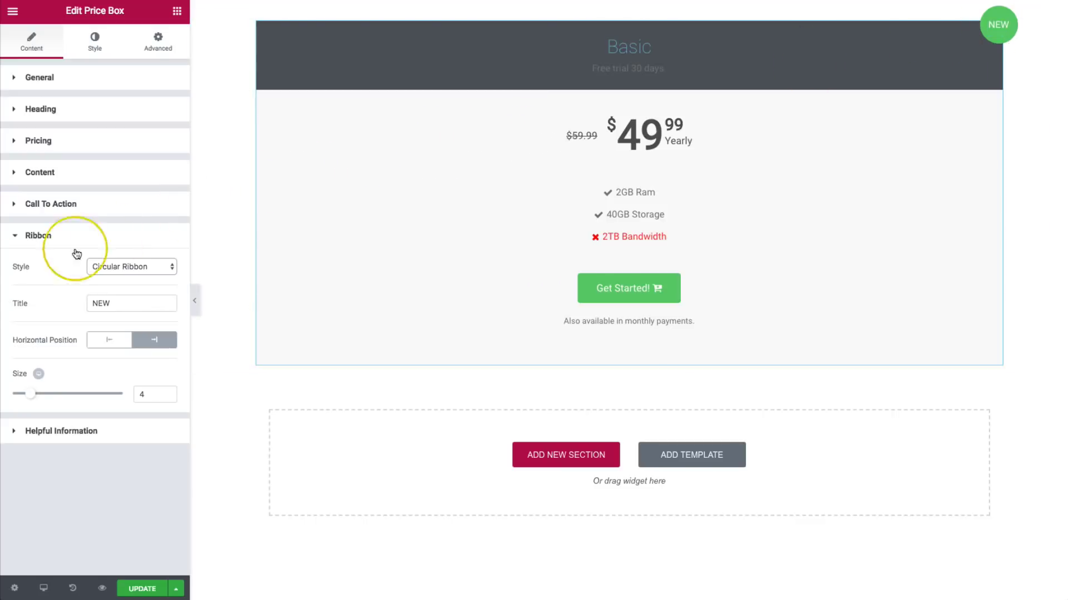
pyautogui.click(103, 267)
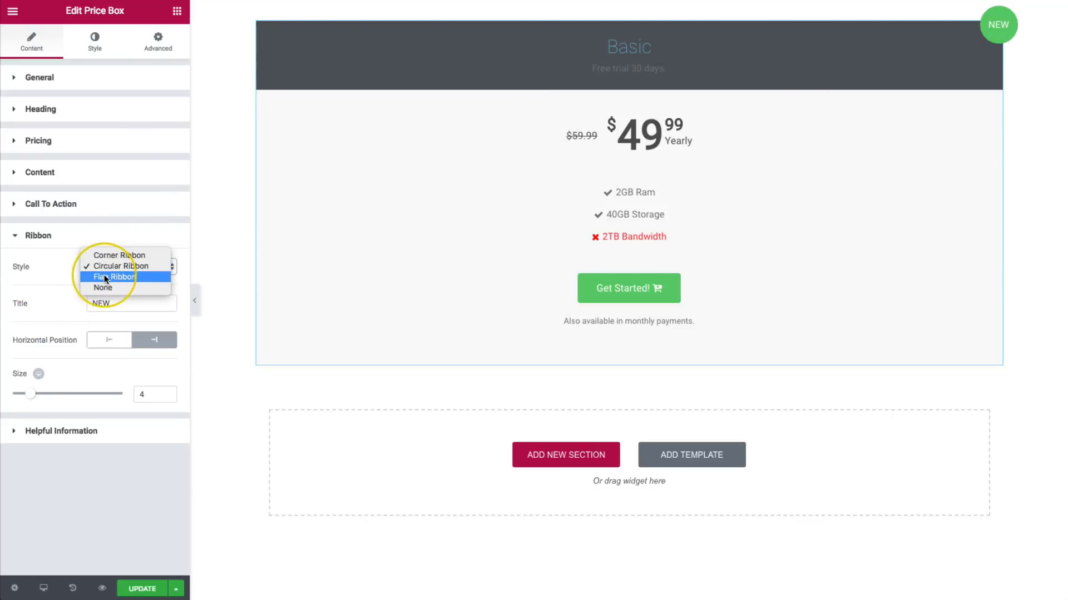
pyautogui.click(106, 276)
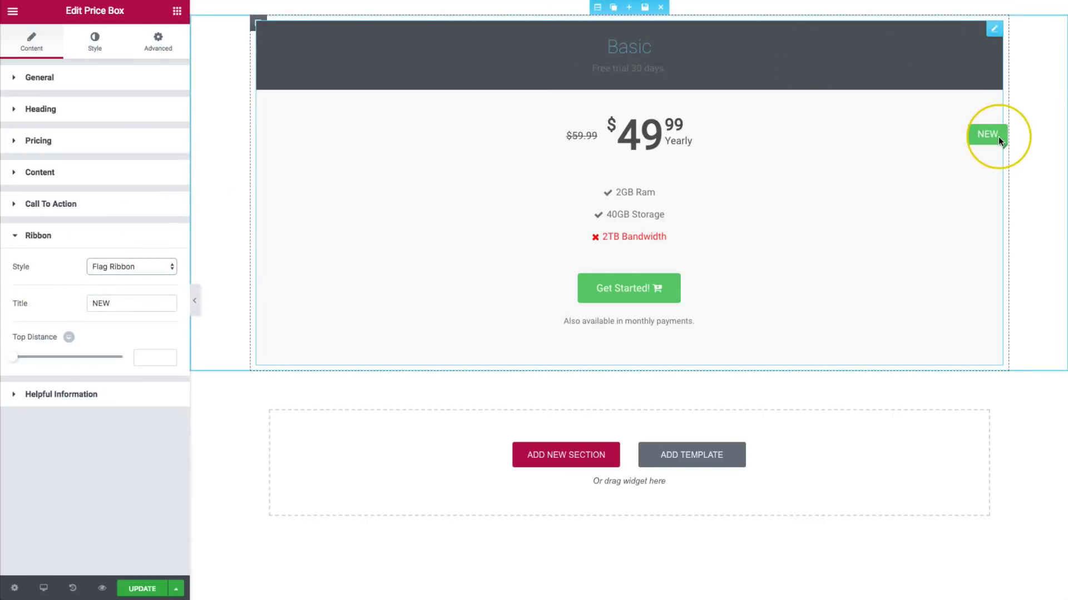
pyautogui.click(139, 267)
pyautogui.click(127, 277)
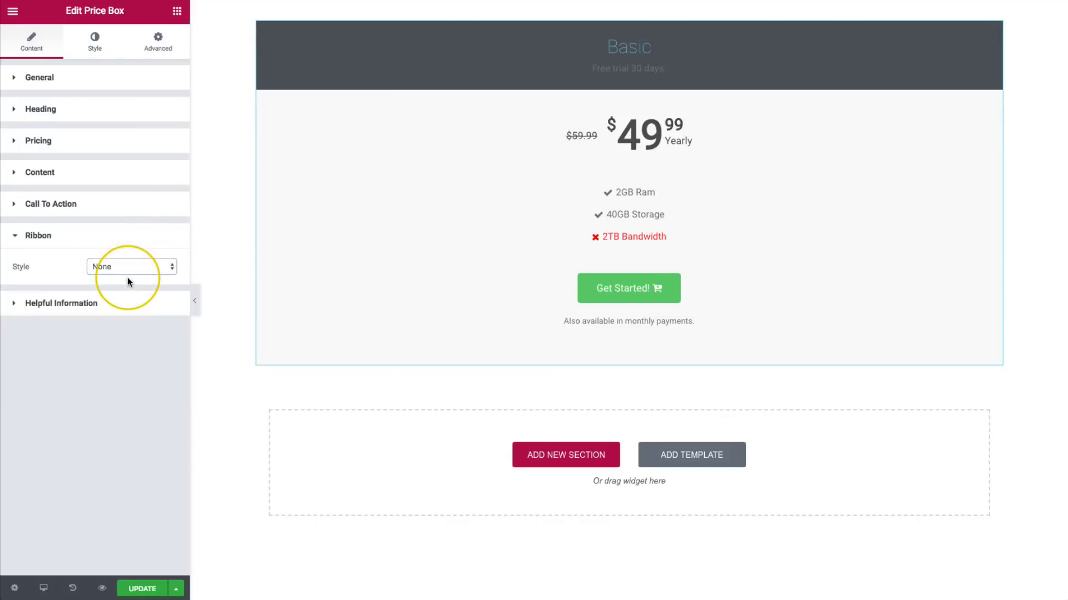
# - Set the ribbon style to Corner Ribbon and its title to Most Popular
pyautogui.click(120, 266)
pyautogui.click(118, 237)
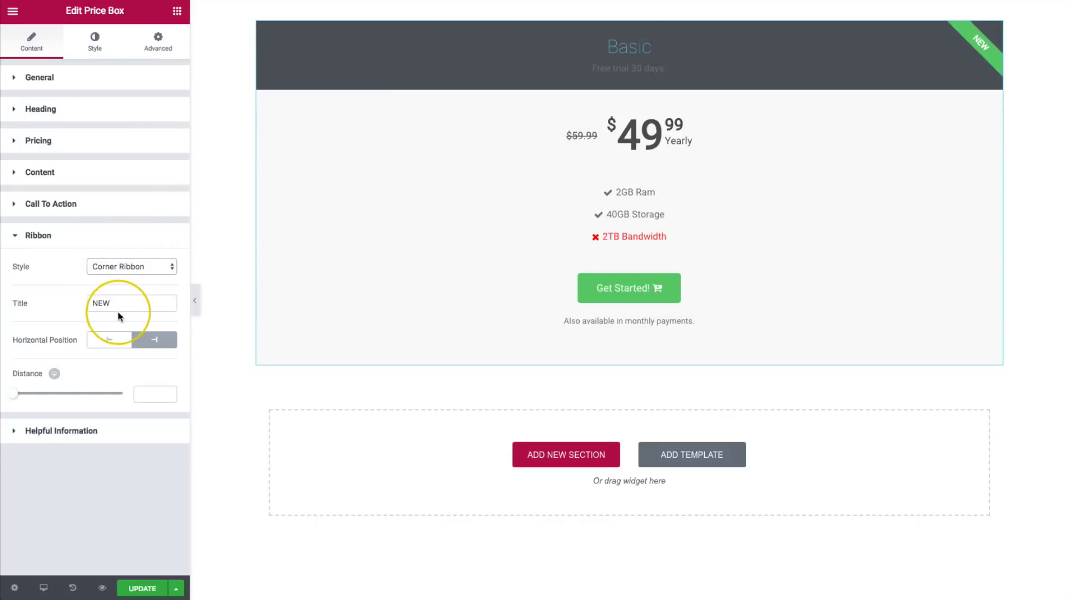
pyautogui.moveTo(119, 306); pyautogui.dragTo(79, 307)
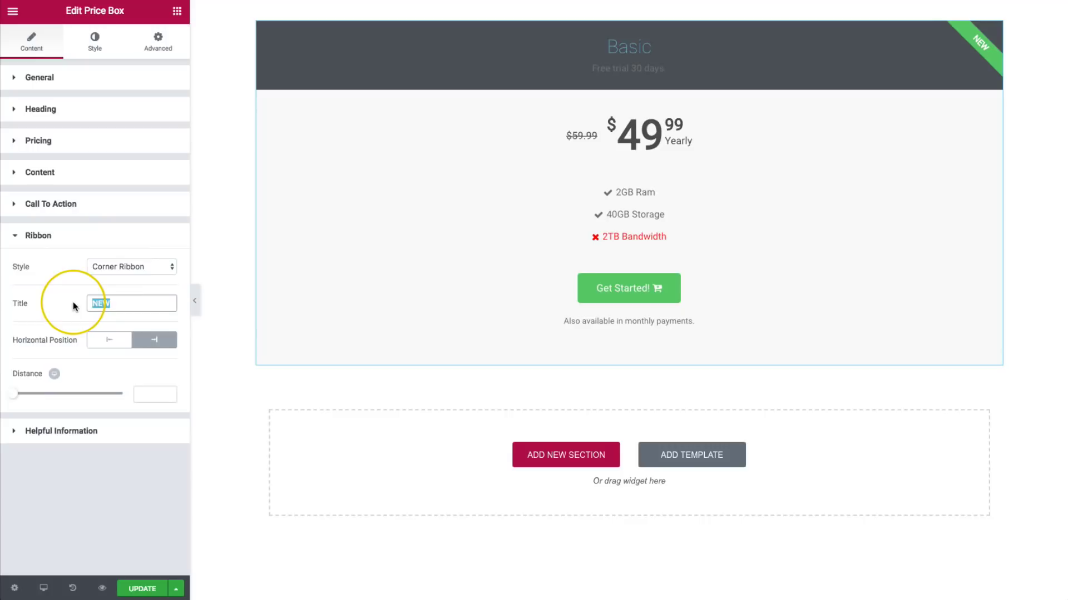
pyautogui.write('Most Popular')
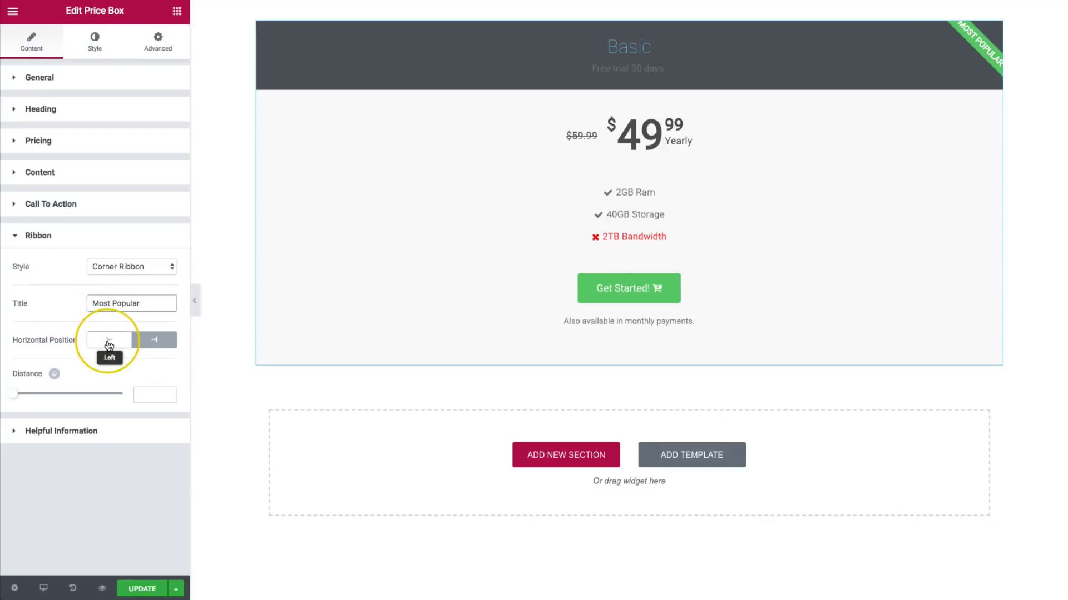
# - Set the corner ribbon's distance to 55 and its horizontal position to Left
pyautogui.moveTo(13, 393); pyautogui.dragTo(69, 402)
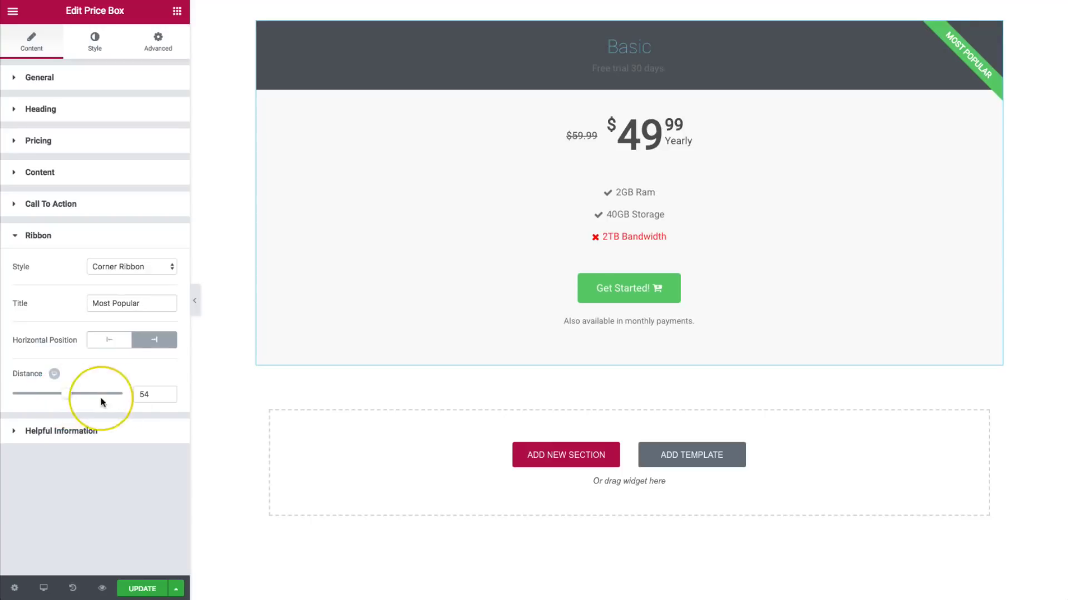
pyautogui.click(146, 394)
pyautogui.press('Up')
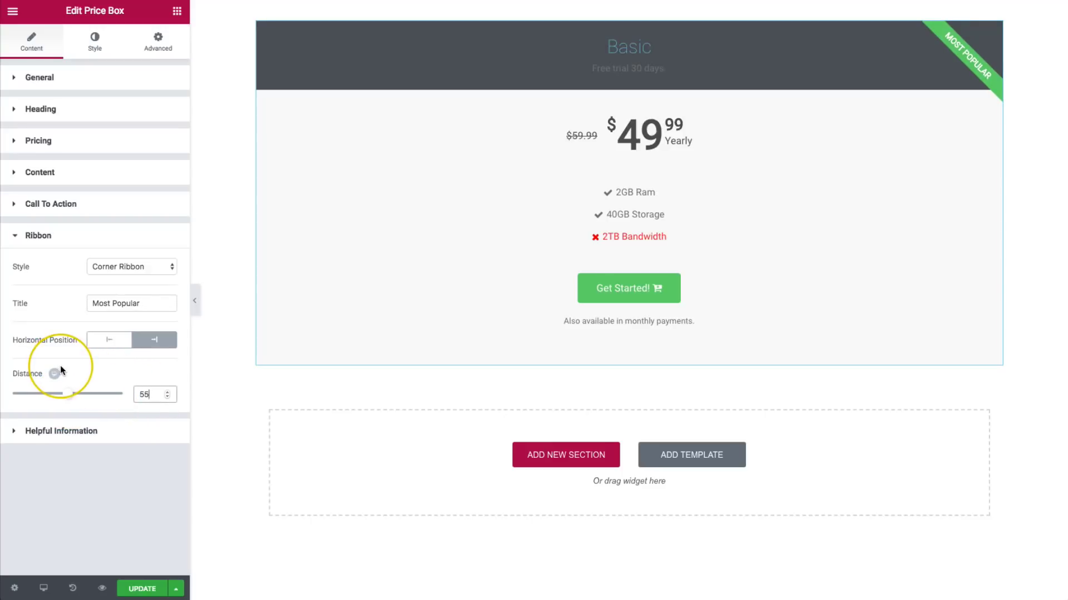
pyautogui.click(109, 341)
pyautogui.click(154, 343)
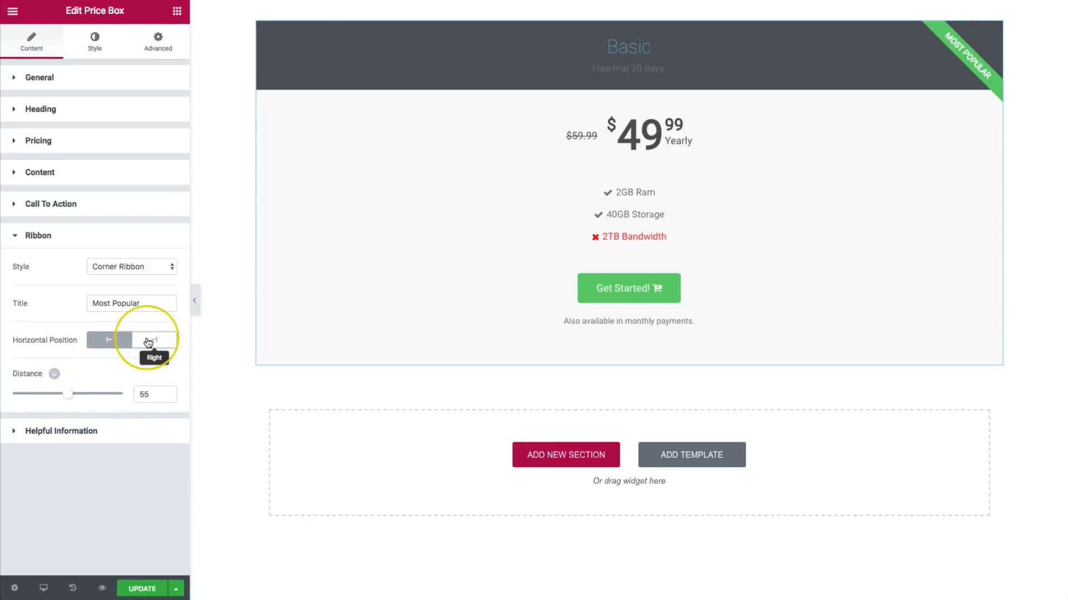
pyautogui.click(118, 341)
# - Change the ribbon to the Circular Ribbon style with a size of 6.7, positioned Left
pyautogui.click(120, 269)
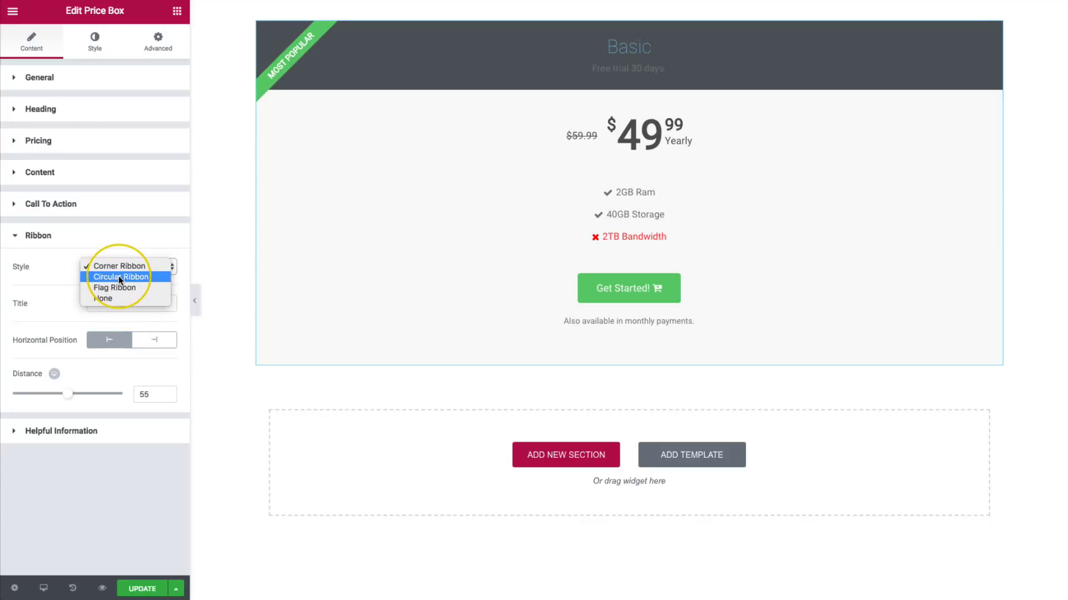
pyautogui.click(118, 276)
pyautogui.click(119, 342)
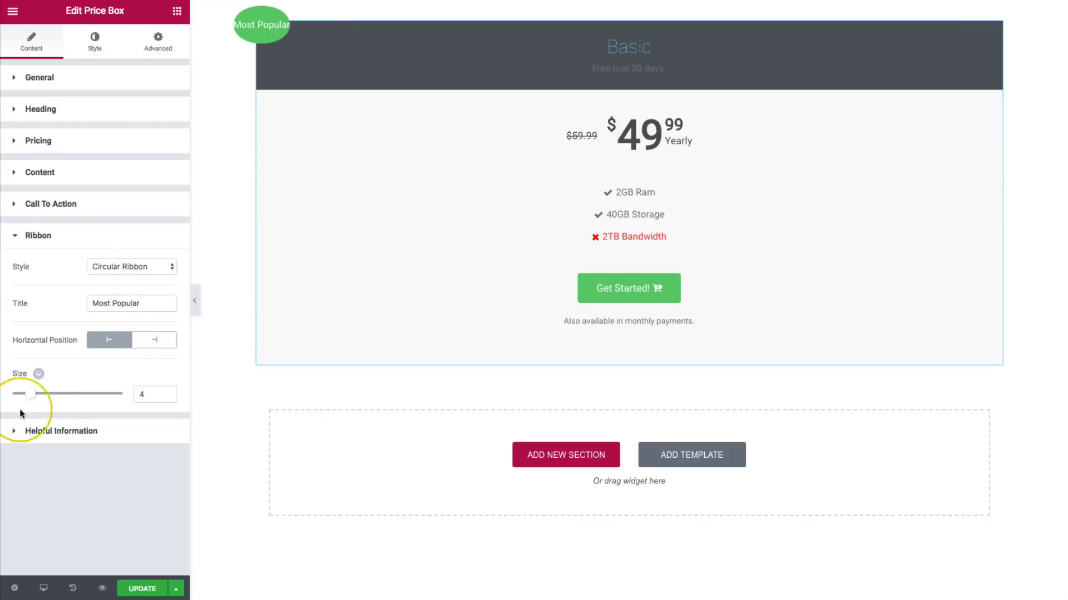
pyautogui.moveTo(32, 395); pyautogui.dragTo(47, 399)
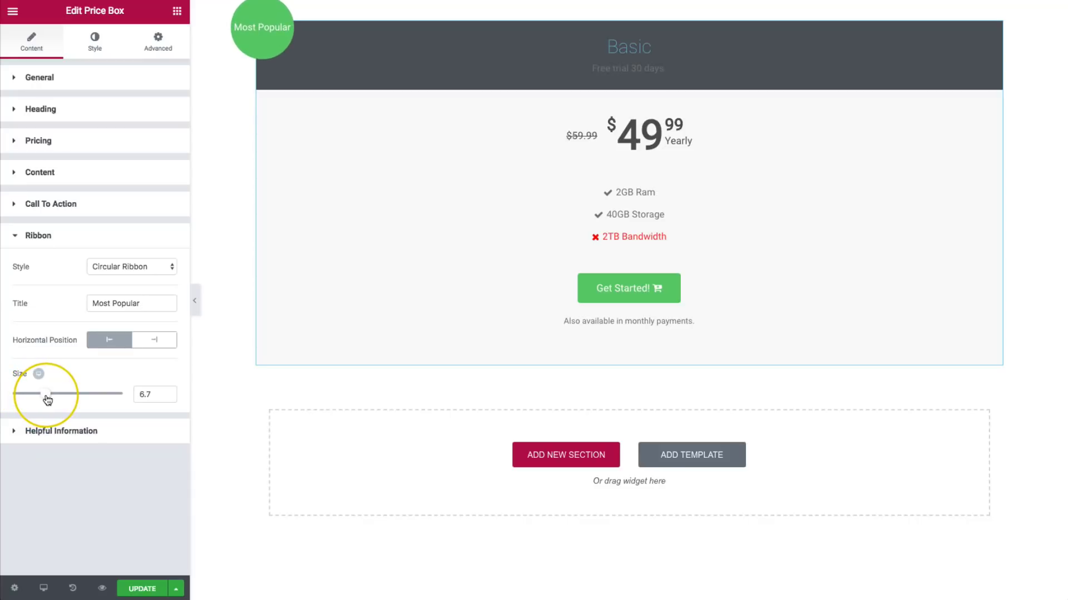
# - Change the circular ribbon's title to NEW and reduce its size to 3.4
pyautogui.moveTo(149, 303); pyautogui.dragTo(64, 305)
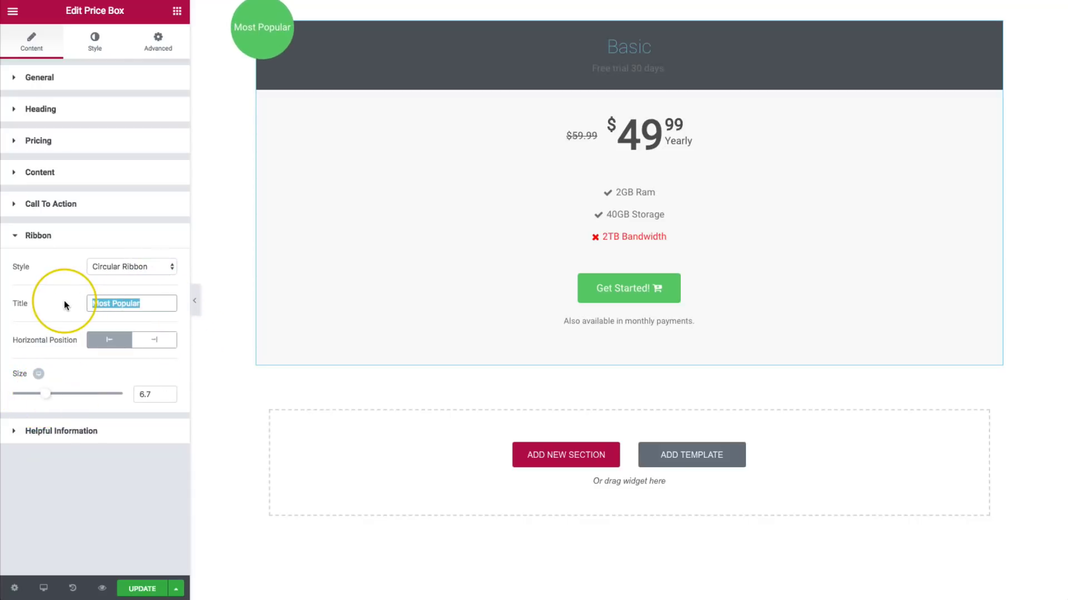
pyautogui.write('NEW')
pyautogui.moveTo(44, 393); pyautogui.dragTo(27, 399)
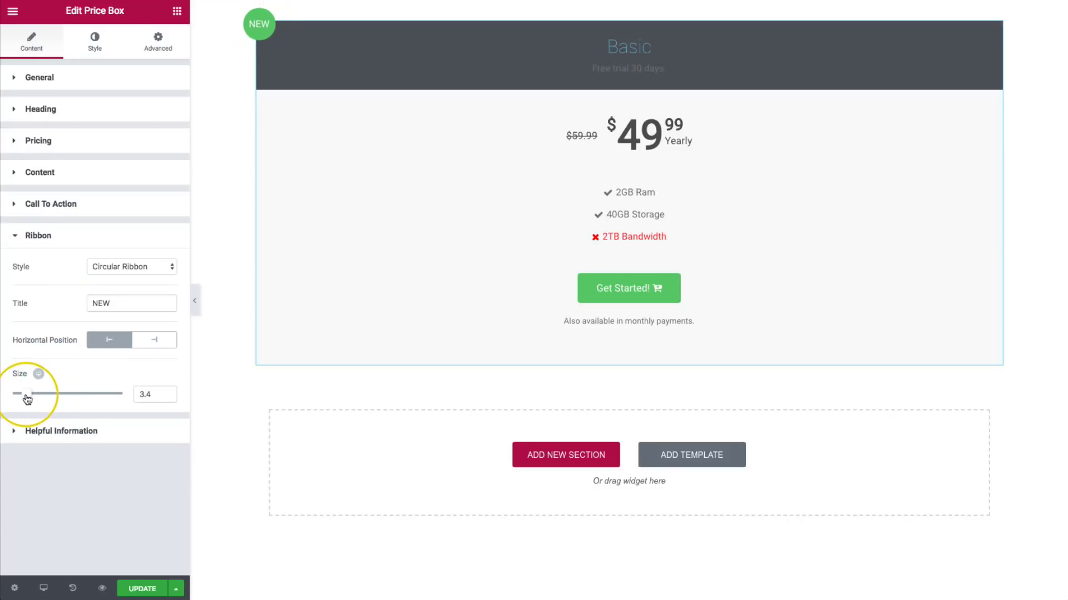
# - Set the ribbon style to Flag Ribbon and open the widget's helpful information links
pyautogui.click(108, 266)
pyautogui.click(106, 275)
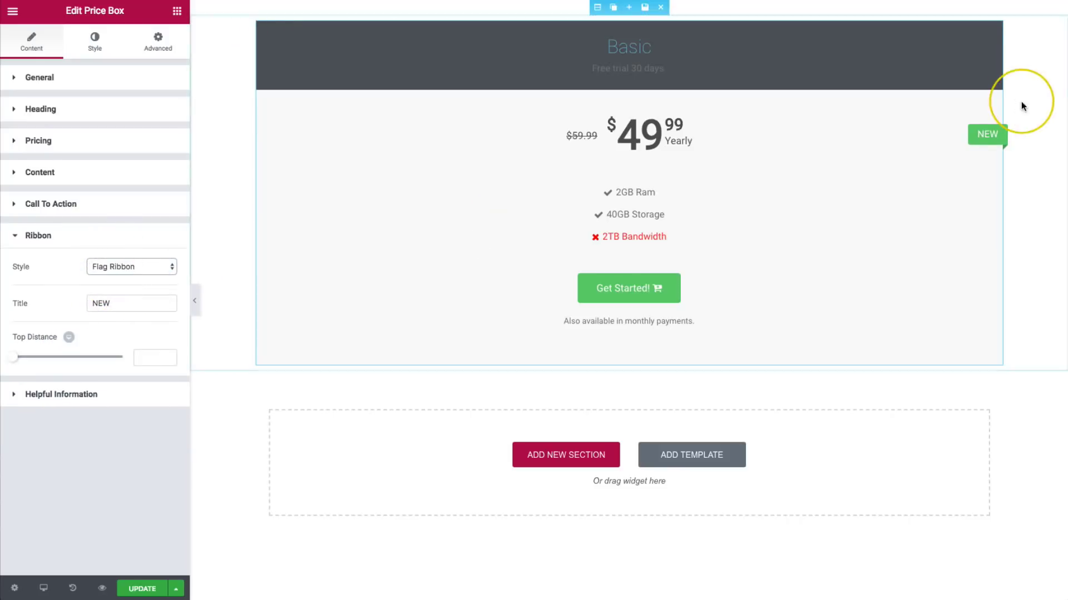
pyautogui.click(96, 393)
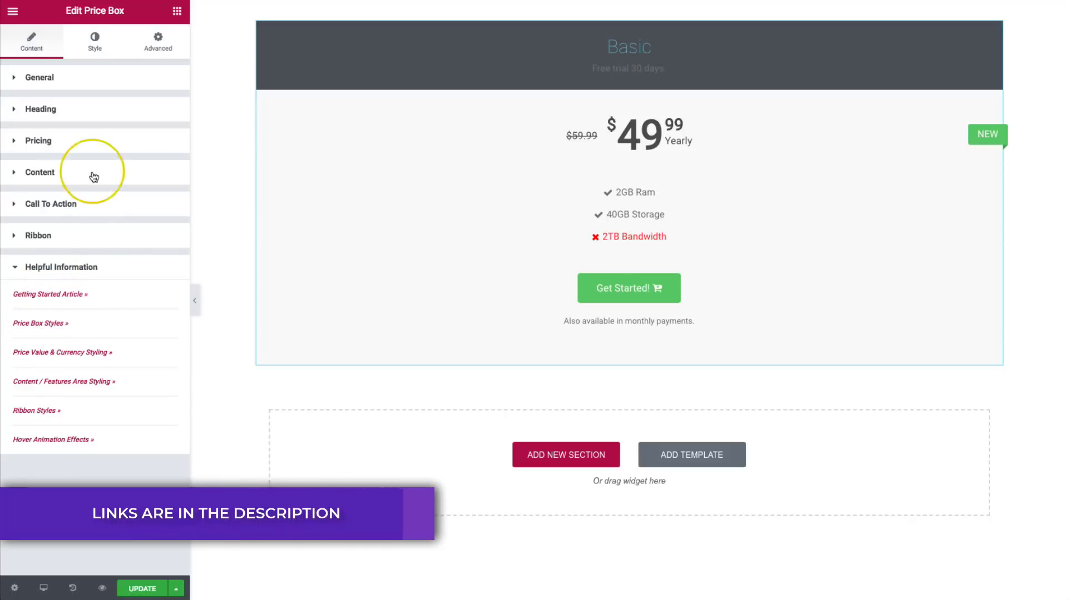
# - Try several preset background colors for the price box heading, and set it to the dark blue #4054b2
pyautogui.click(74, 78)
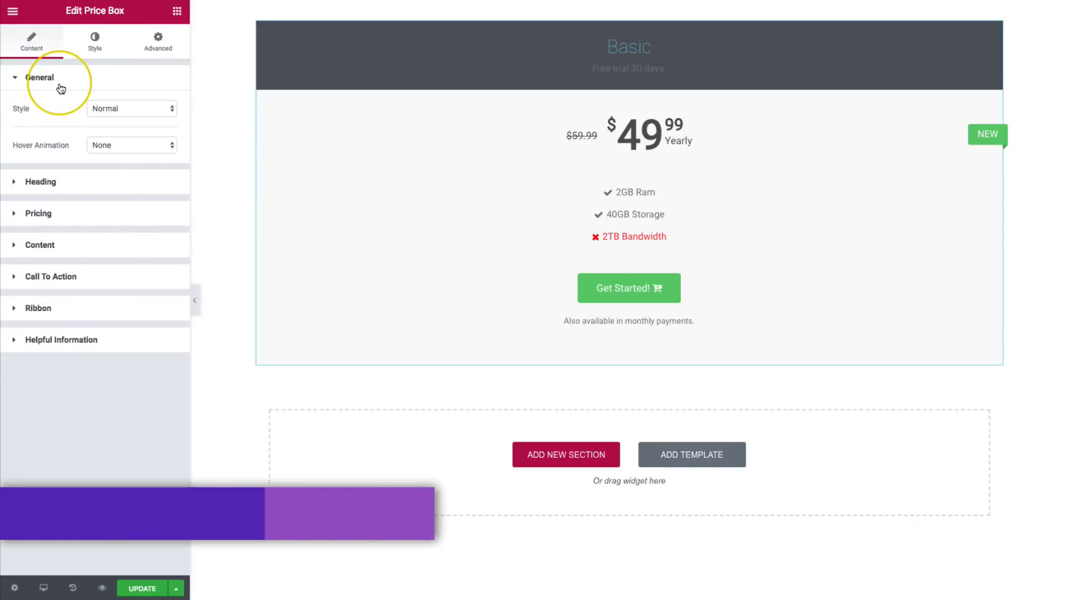
pyautogui.click(94, 40)
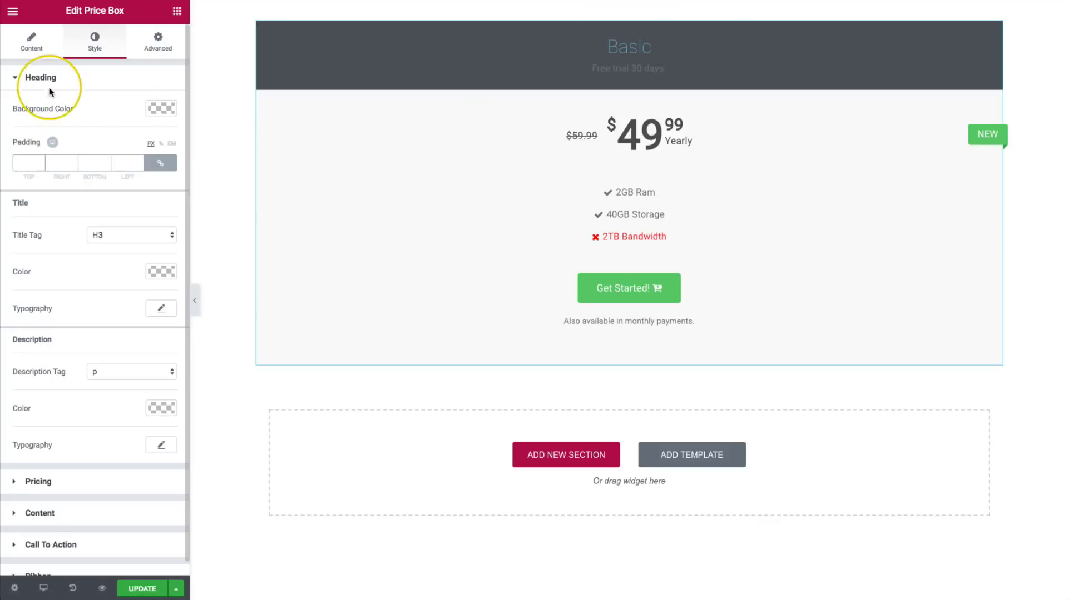
pyautogui.click(173, 116)
pyautogui.click(116, 258)
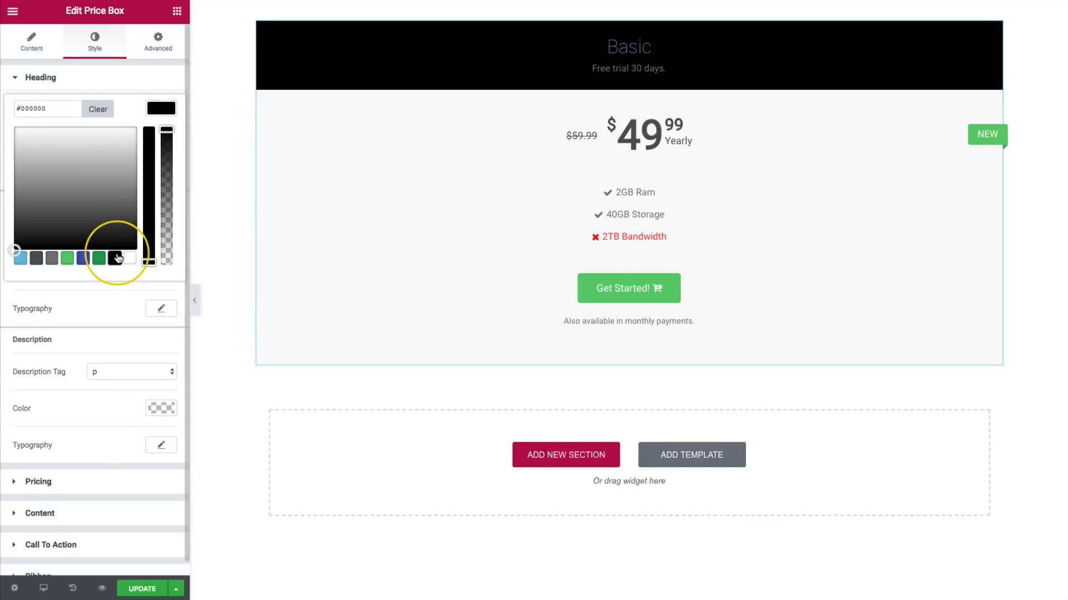
pyautogui.click(124, 259)
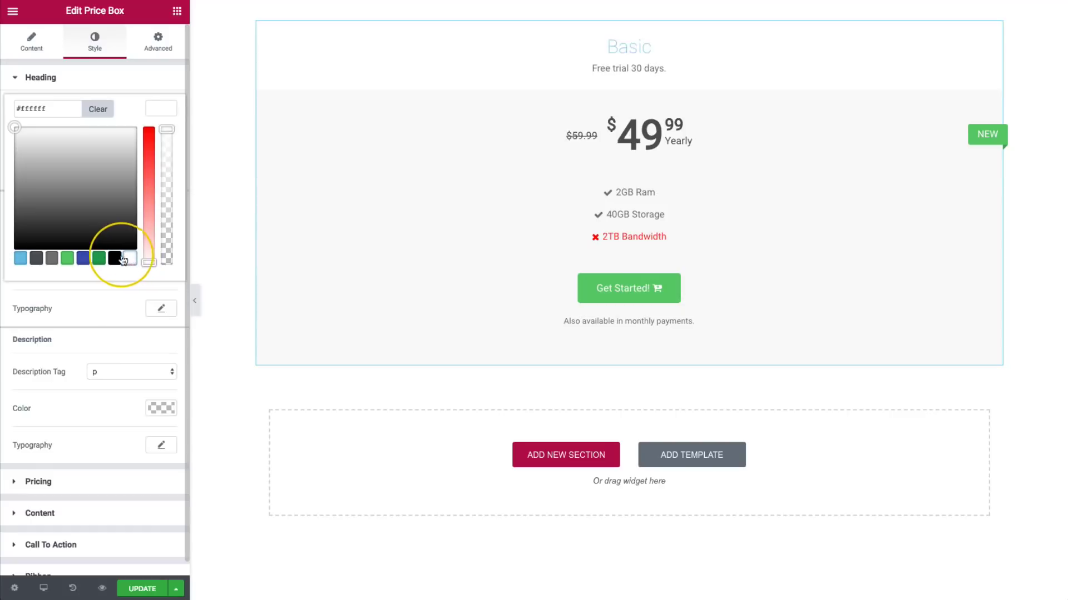
pyautogui.click(52, 258)
pyautogui.click(36, 258)
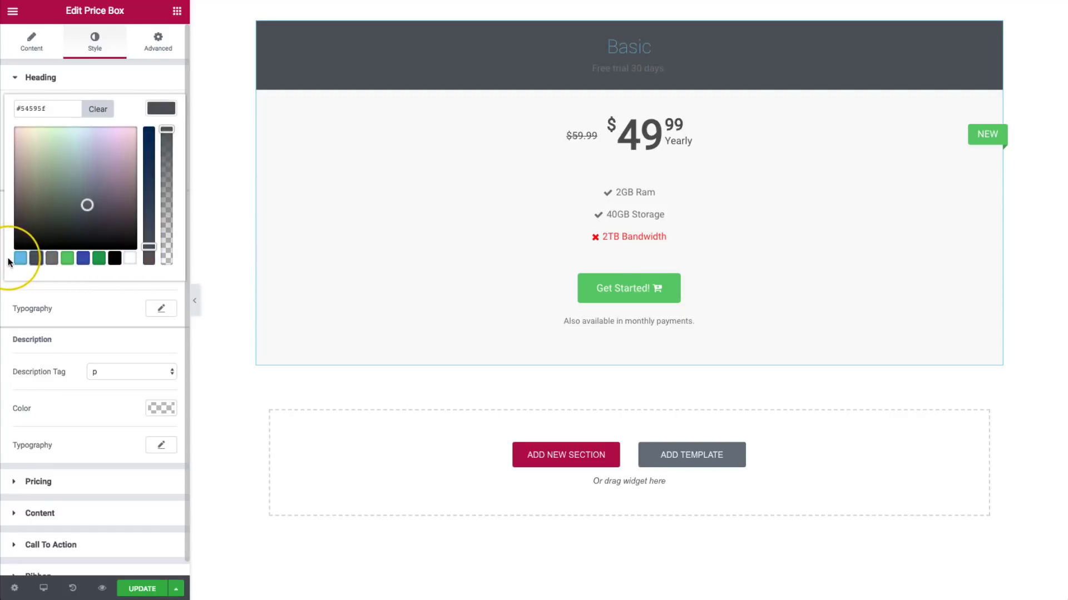
pyautogui.click(20, 258)
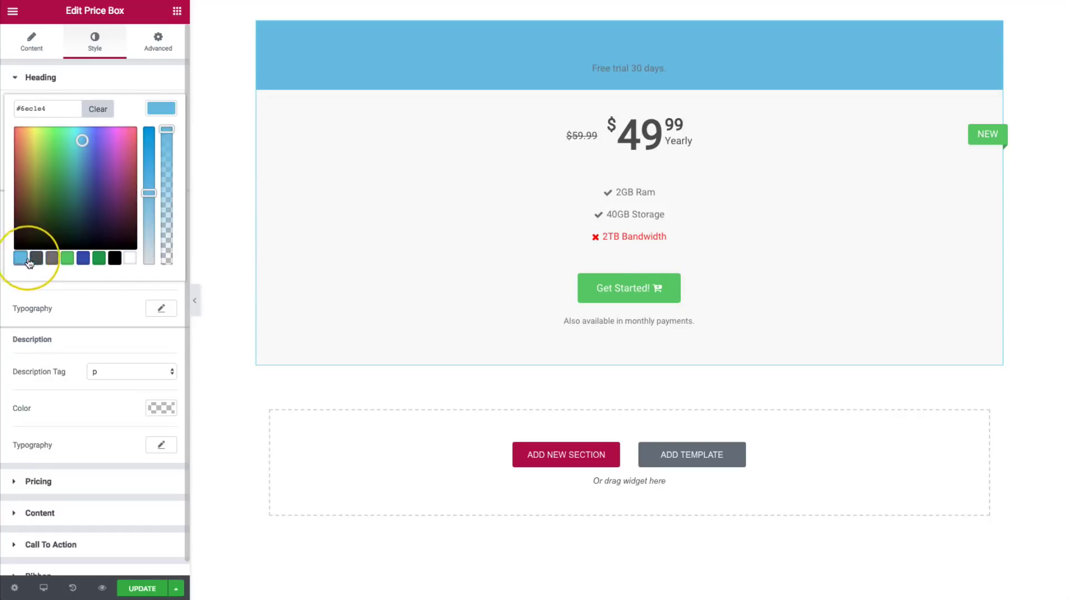
pyautogui.click(83, 260)
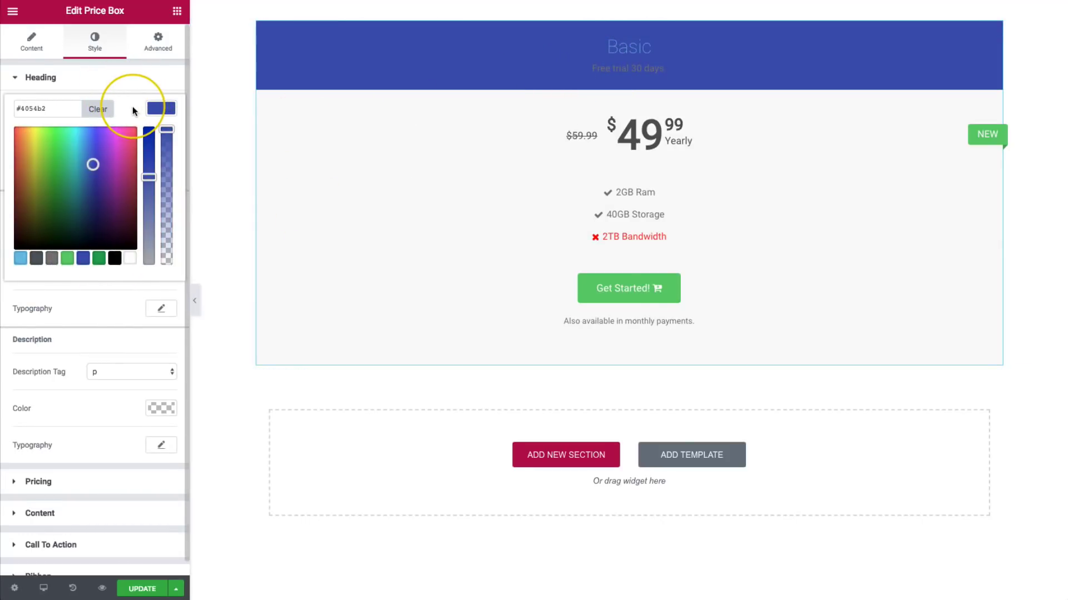
pyautogui.click(115, 82)
pyautogui.click(95, 84)
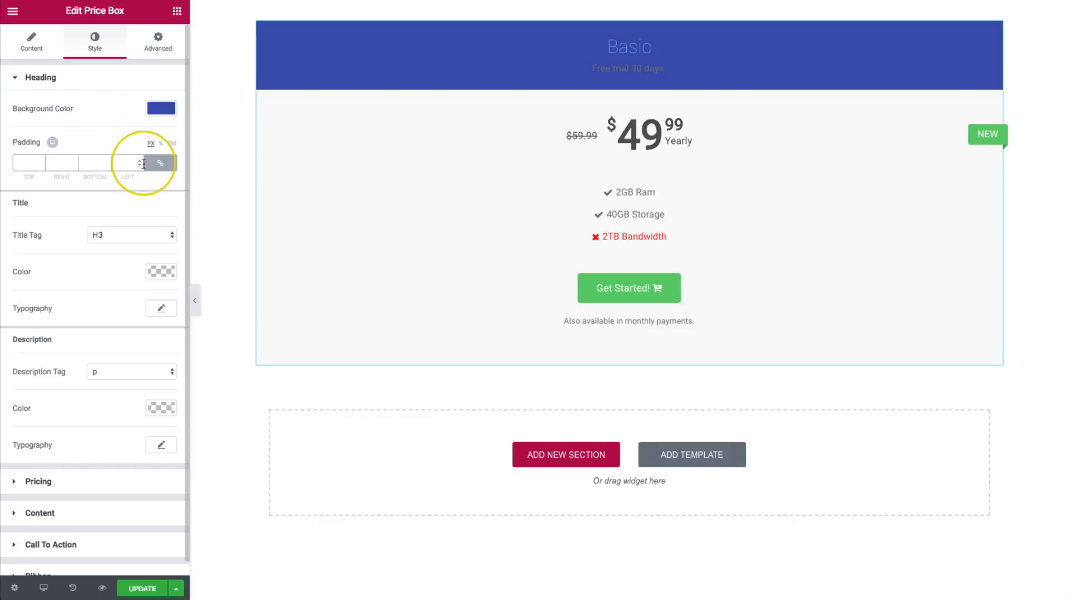
# - Unlink the heading's padding values and set them to 10 top, 30 right, 10 bottom and 30 left
pyautogui.click(161, 164)
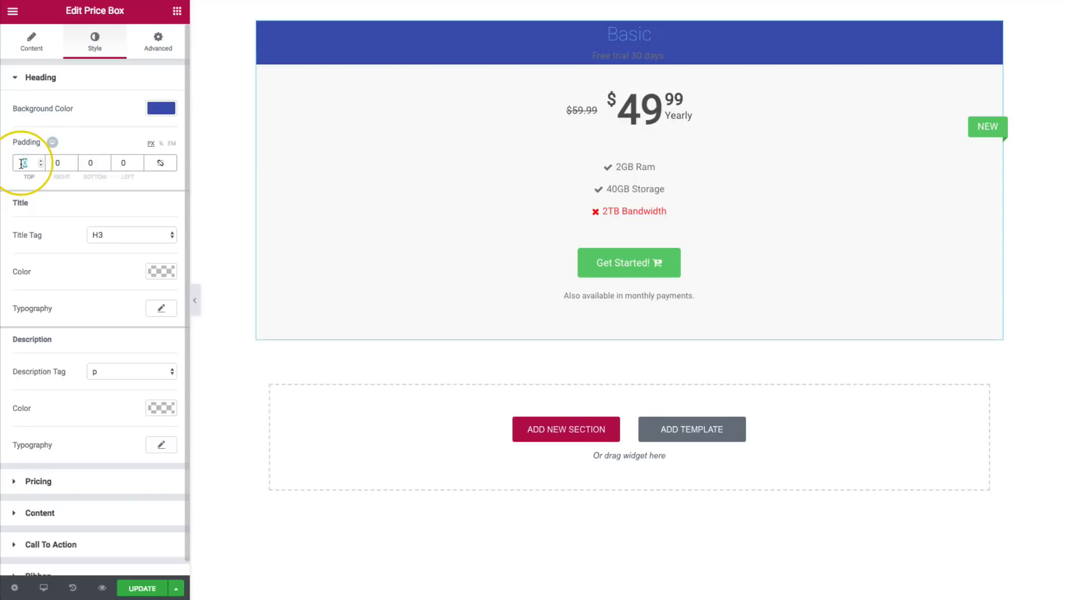
pyautogui.write('10')
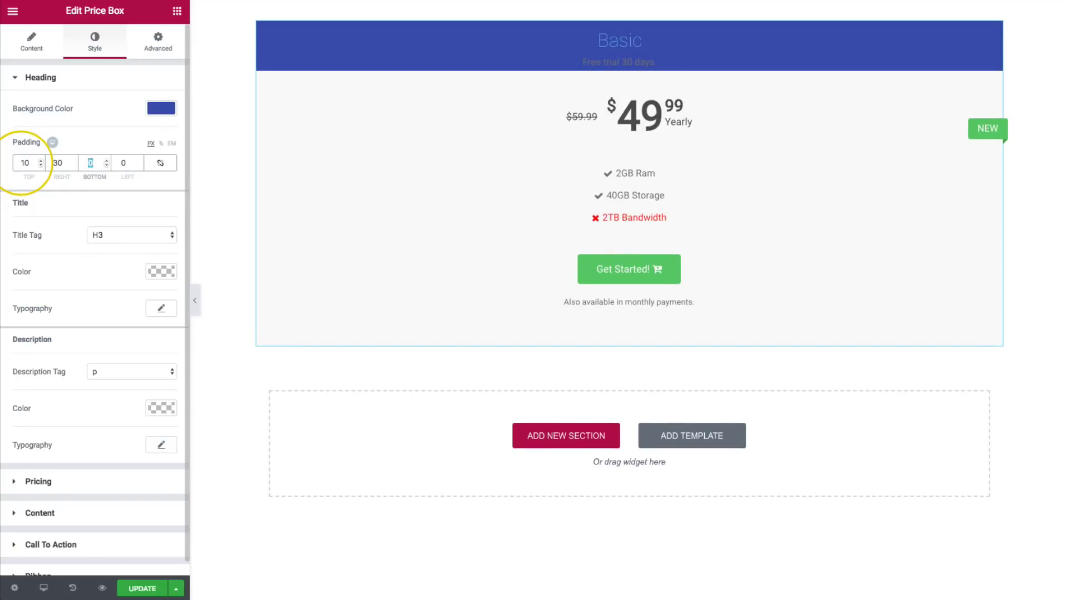
pyautogui.write('10')
pyautogui.press('Tab')
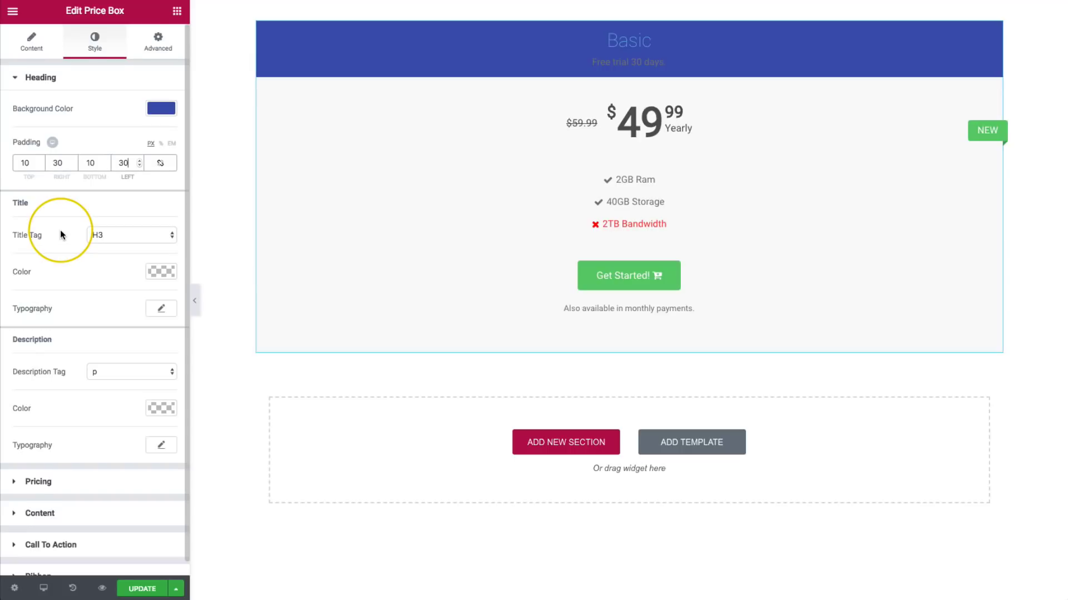
# - Set the heading title's color to white, #ffffff
pyautogui.scroll(-1, 60, 230)
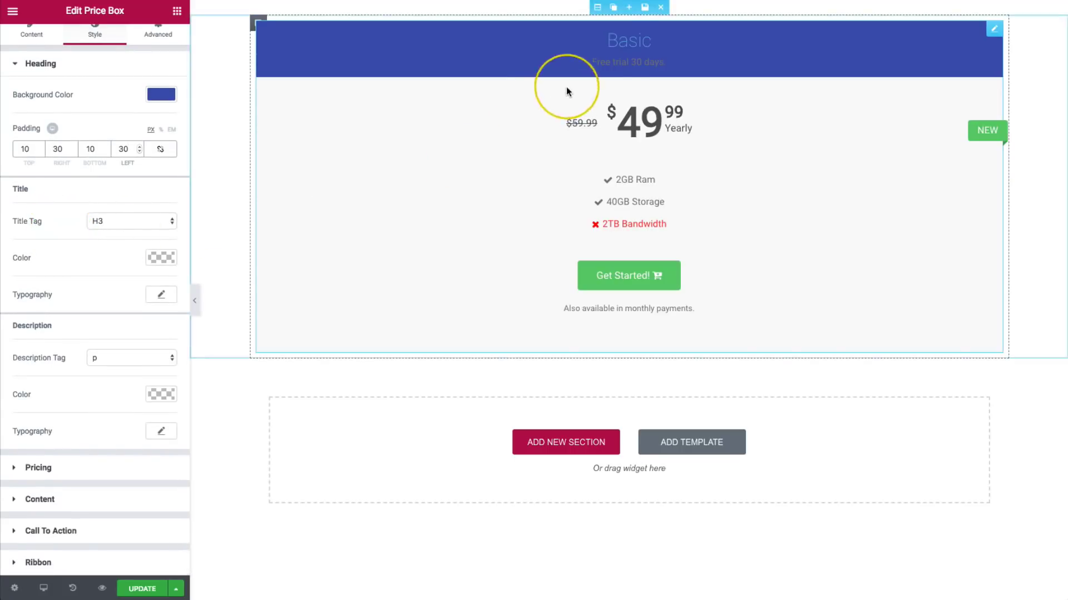
pyautogui.click(157, 258)
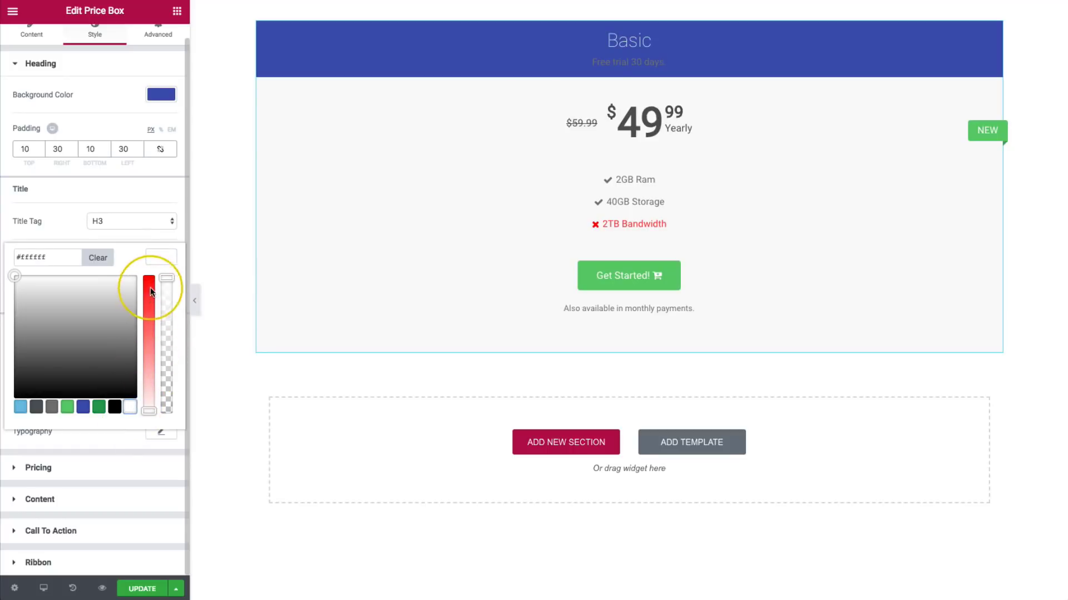
pyautogui.click(158, 257)
# - Set the font weight of the heading title's typography to 800
pyautogui.click(160, 294)
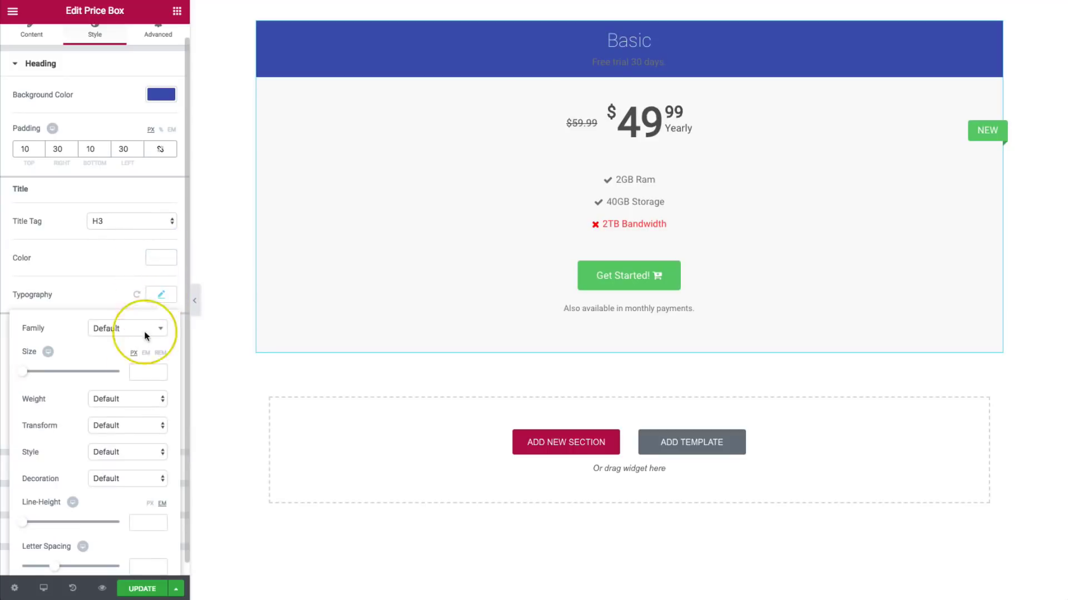
pyautogui.click(116, 399)
pyautogui.click(107, 379)
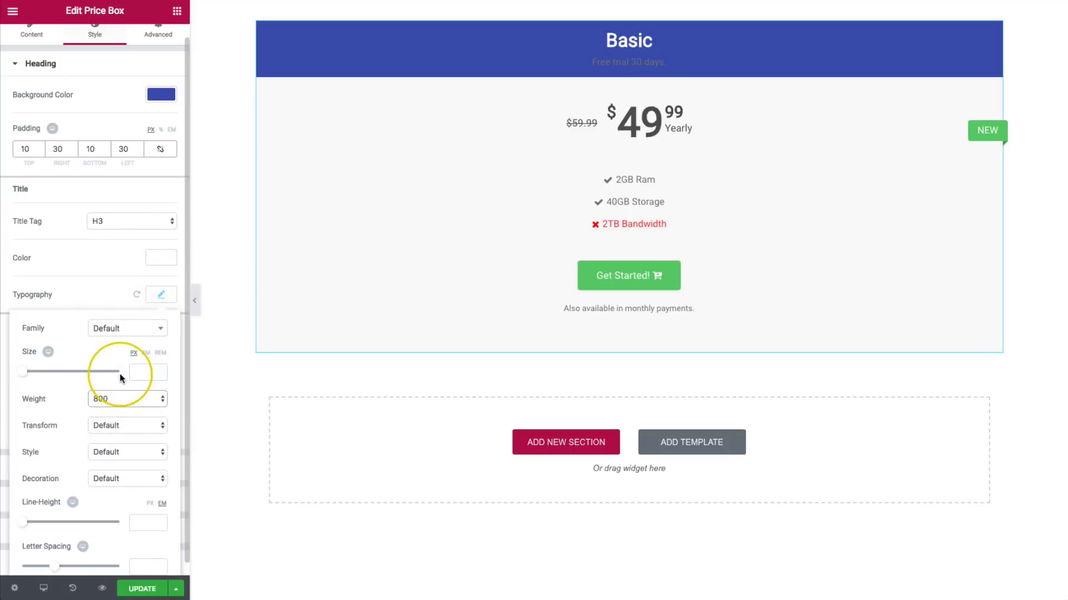
# - Set the heading title's font weight to 600 and its font family to Montserrat
pyautogui.click(111, 396)
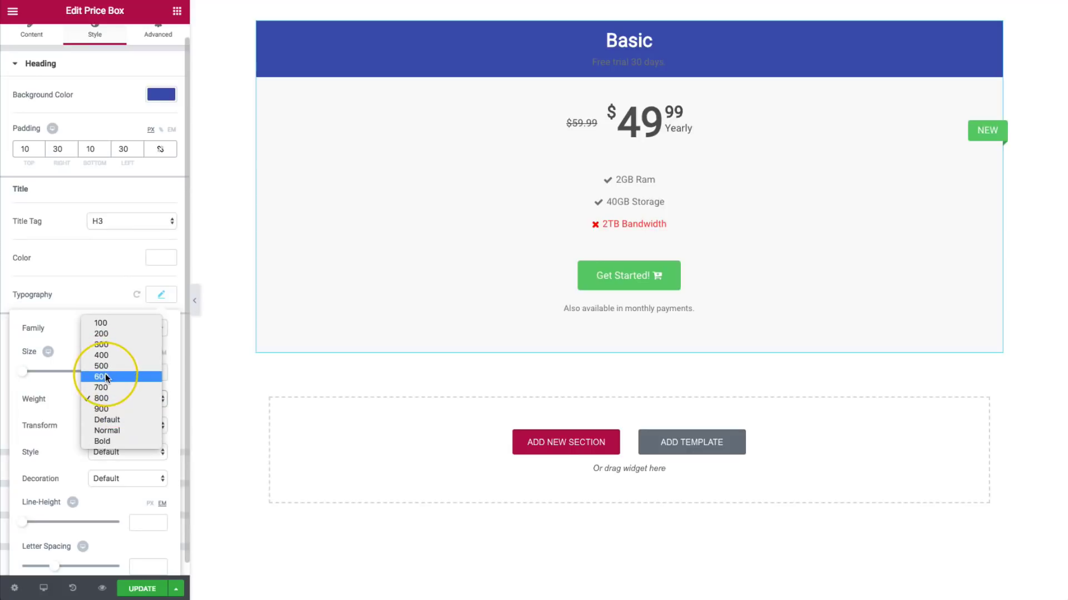
pyautogui.click(105, 377)
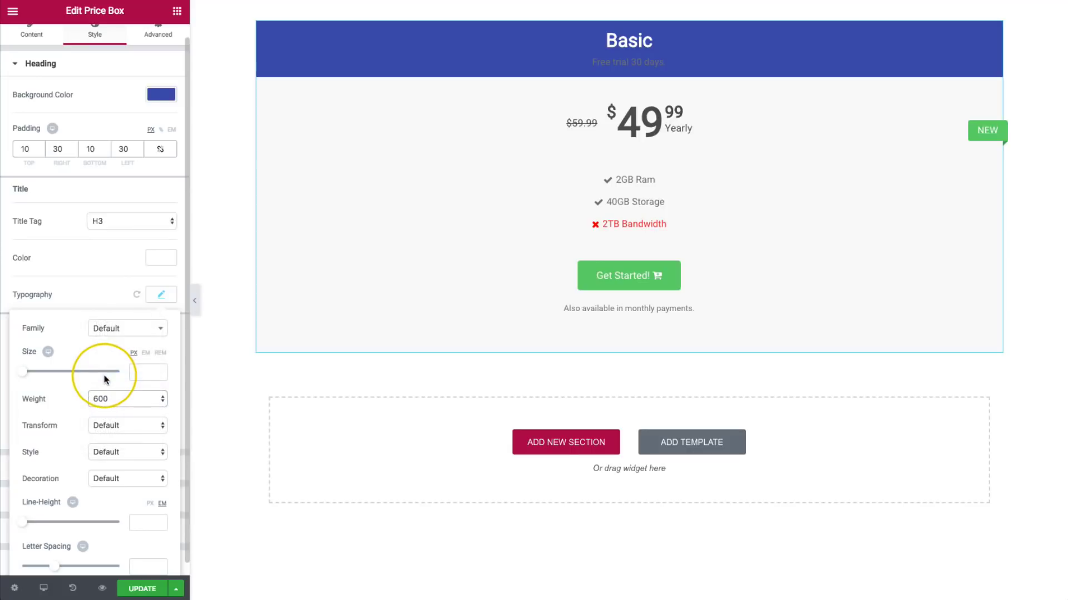
pyautogui.click(109, 334)
pyautogui.write('monts')
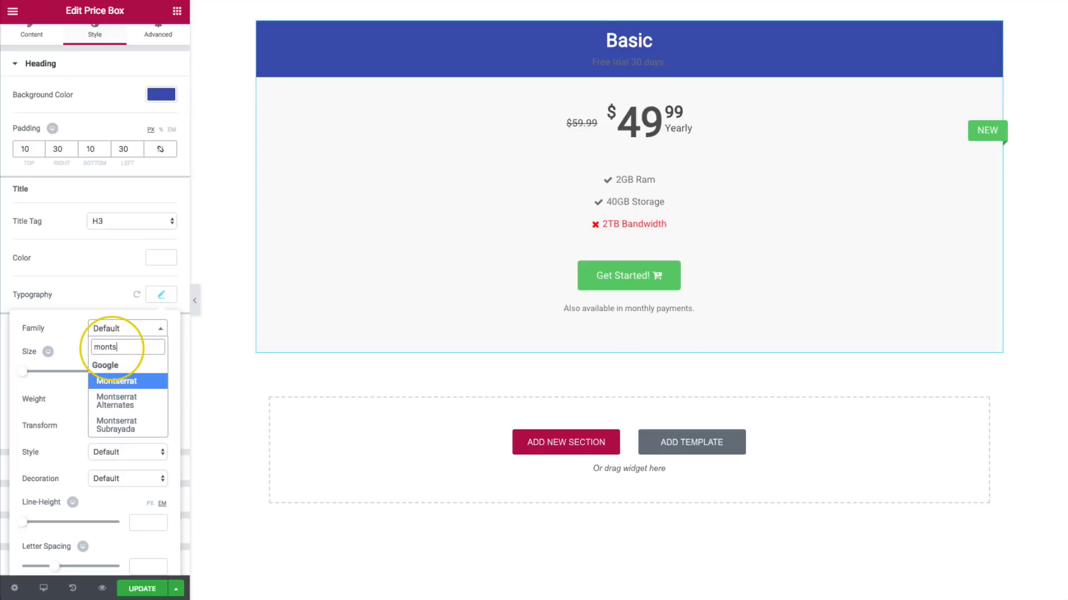
pyautogui.press('Return')
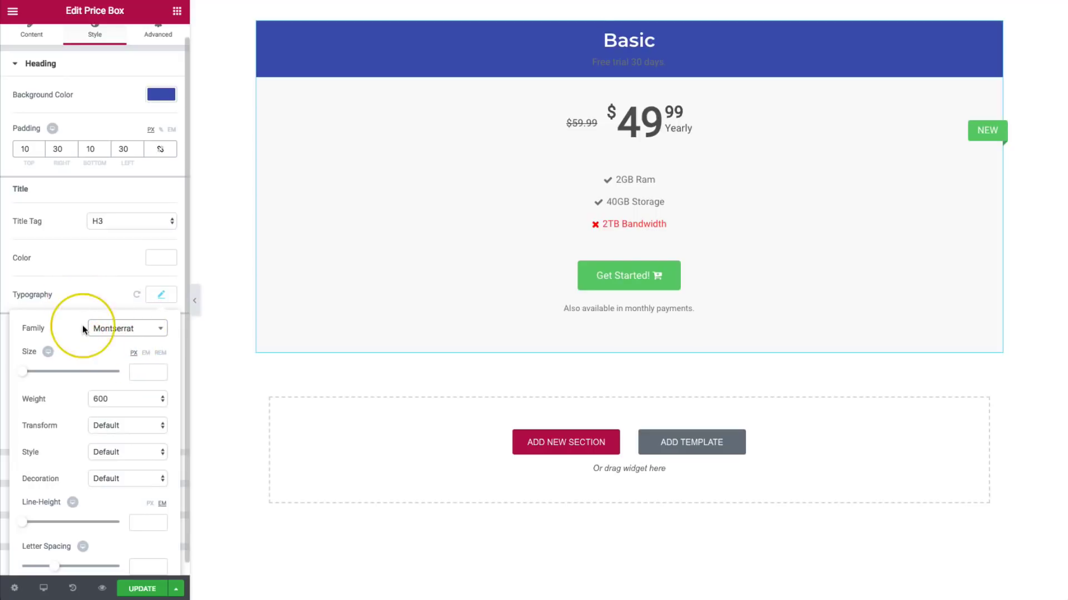
# - Try the Uppercase transform on the heading title and restore the Default transform
pyautogui.scroll(-1, 90, 376)
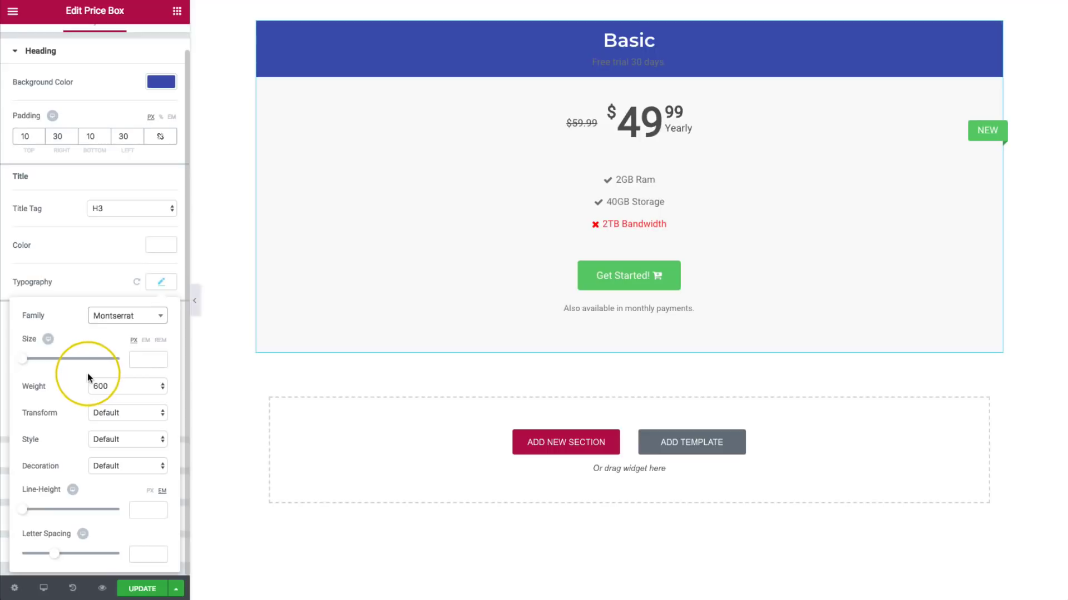
pyautogui.click(115, 412)
pyautogui.click(105, 422)
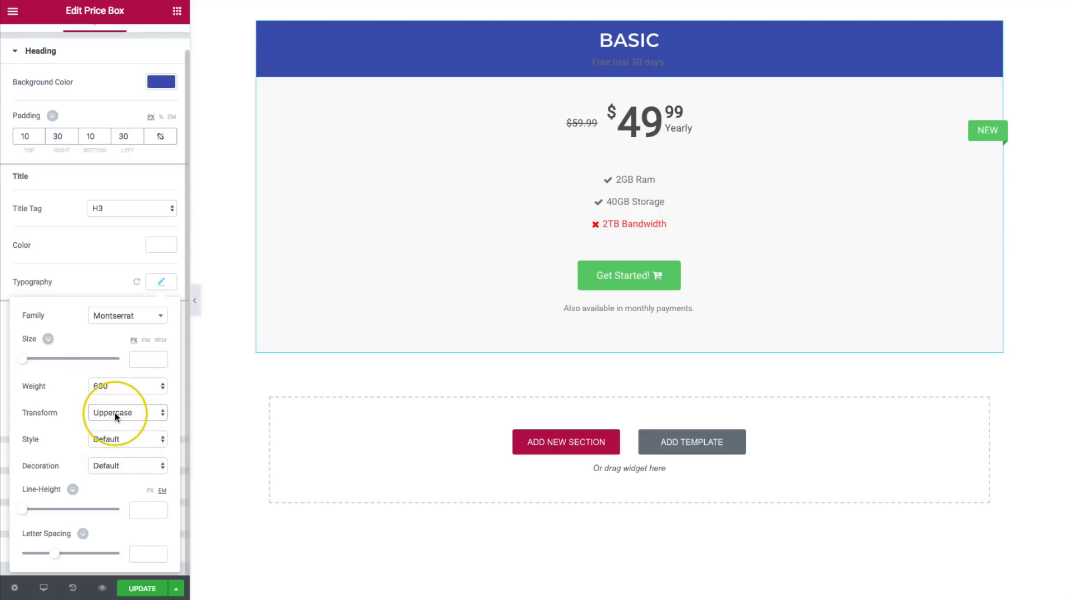
pyautogui.click(114, 412)
pyautogui.click(111, 398)
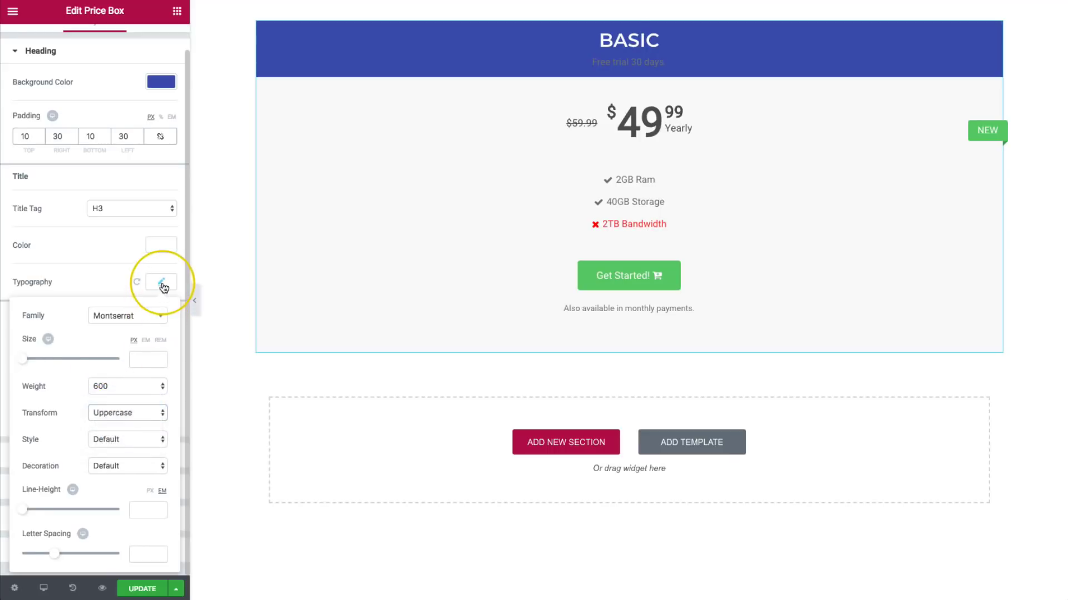
pyautogui.click(161, 282)
# - Set the heading description's color to white, #ffffff, keeping p as the description tag
pyautogui.click(118, 343)
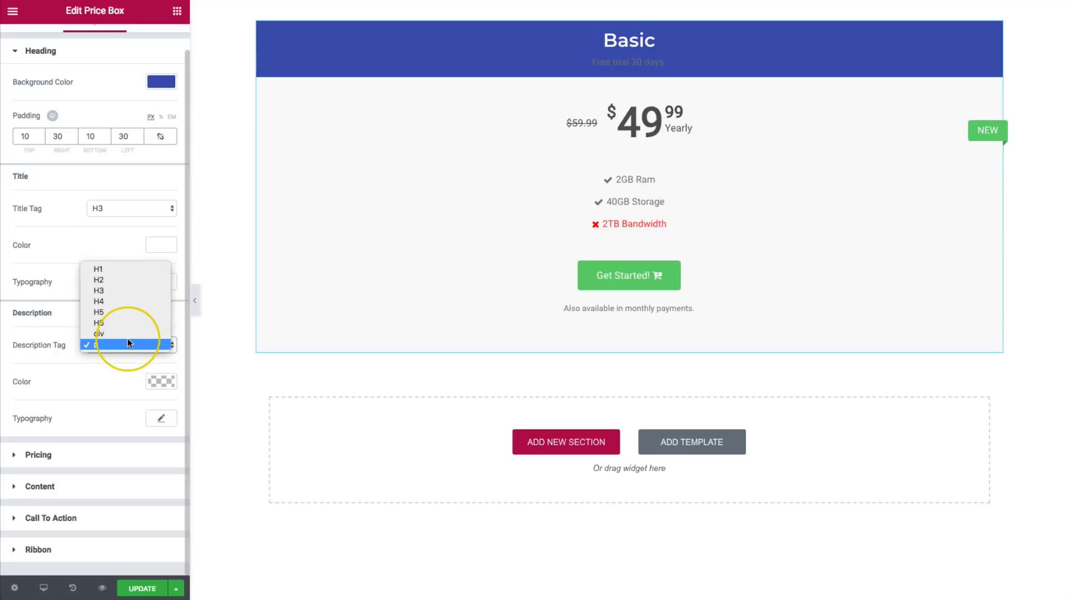
pyautogui.click(50, 342)
pyautogui.click(158, 381)
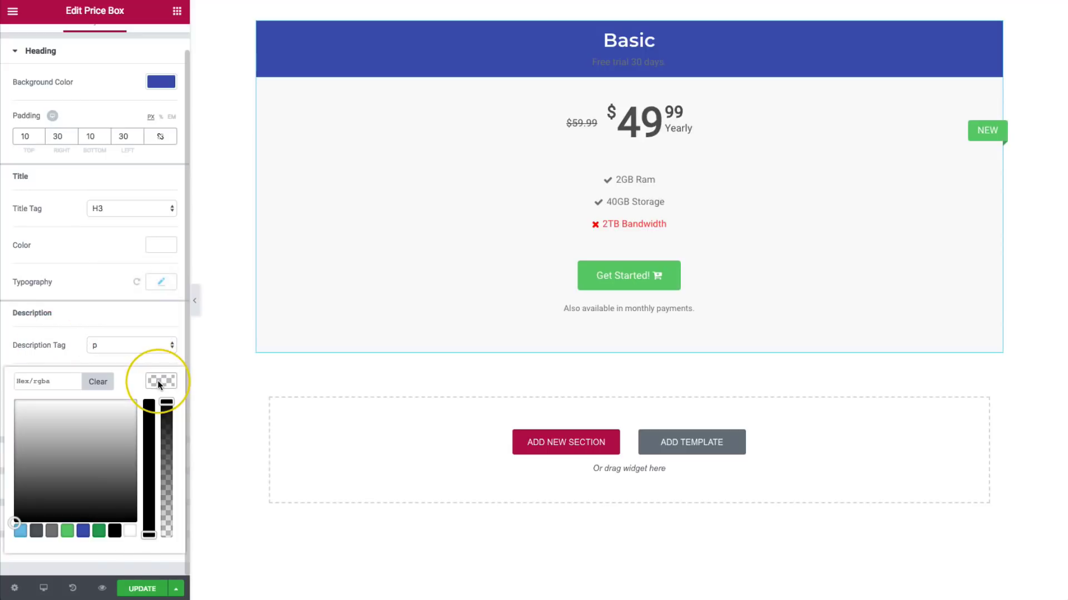
pyautogui.click(130, 531)
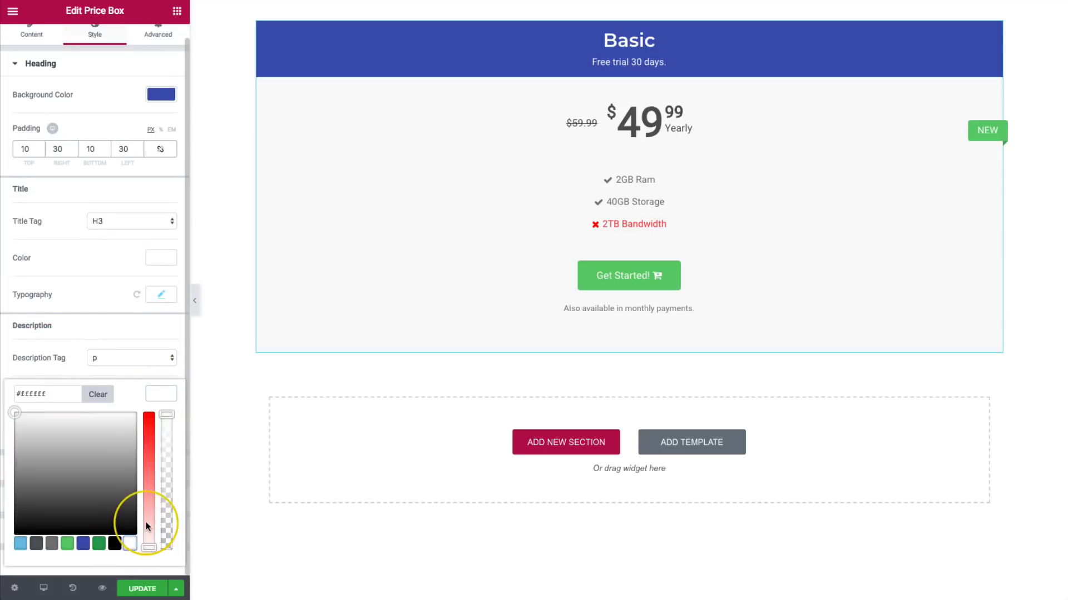
pyautogui.click(156, 393)
# - Set the font size of the heading description's typography to 15 px
pyautogui.click(159, 431)
pyautogui.scroll(-3, 129, 408)
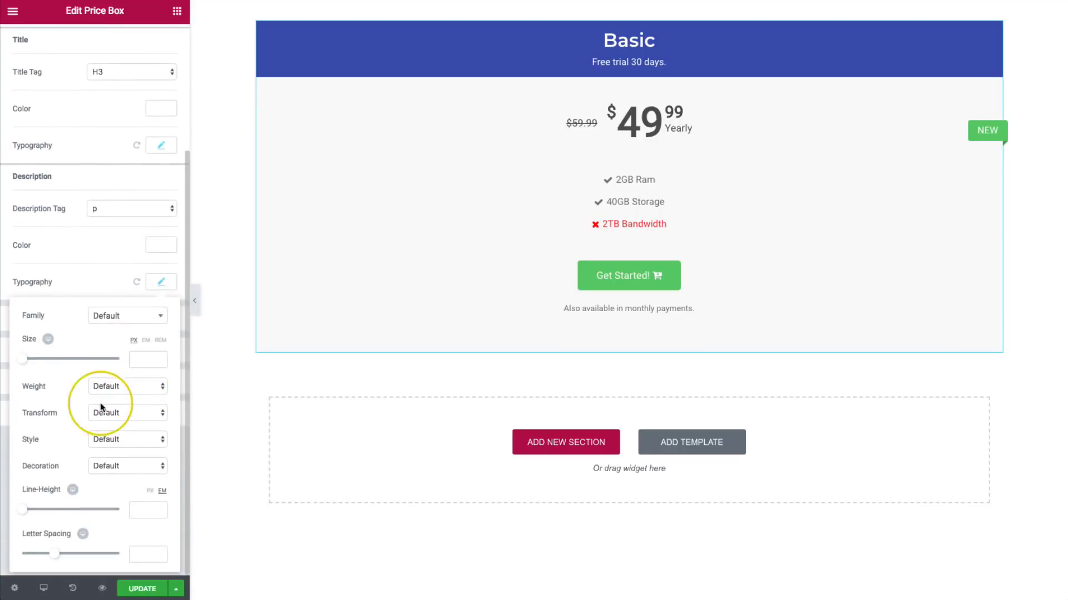
pyautogui.moveTo(27, 361); pyautogui.dragTo(33, 365)
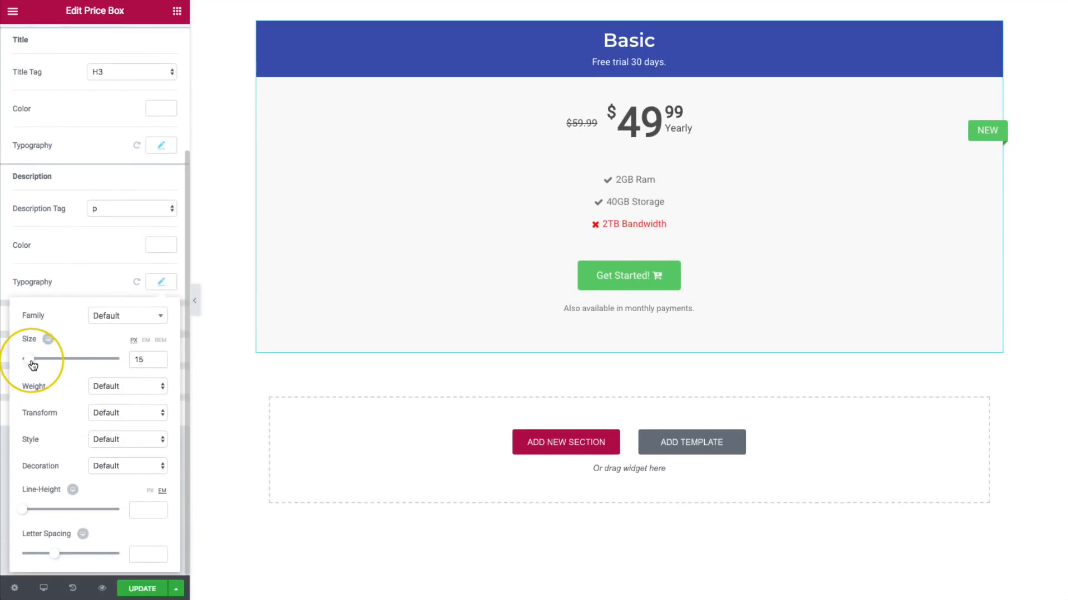
pyautogui.click(159, 282)
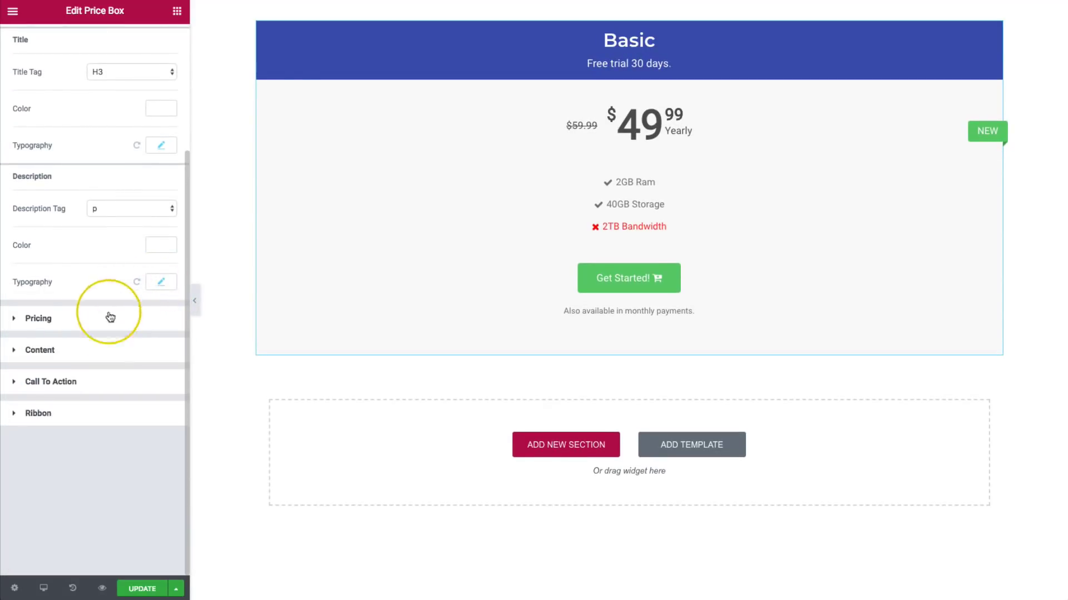
# - Try a near-white background color for the pricing area and clear it again
pyautogui.click(79, 324)
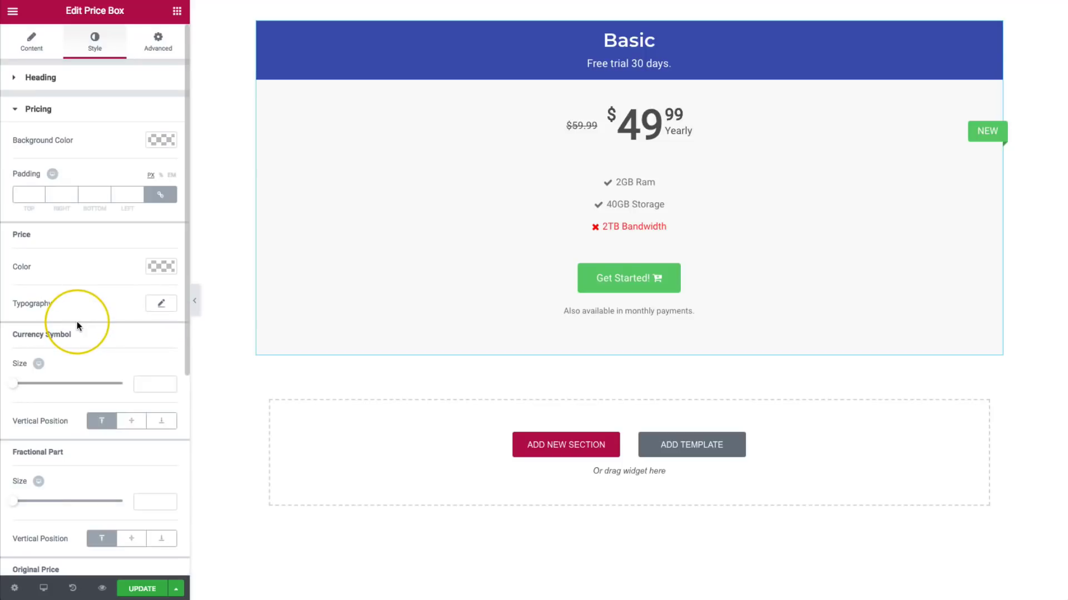
pyautogui.click(163, 140)
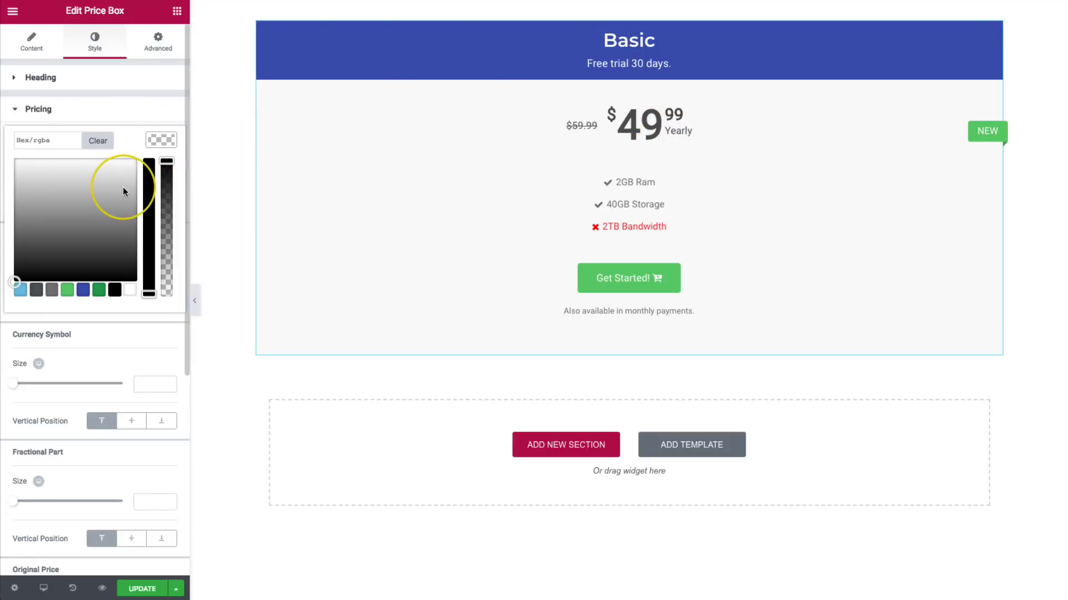
pyautogui.moveTo(118, 215); pyautogui.dragTo(155, 143)
pyautogui.click(160, 142)
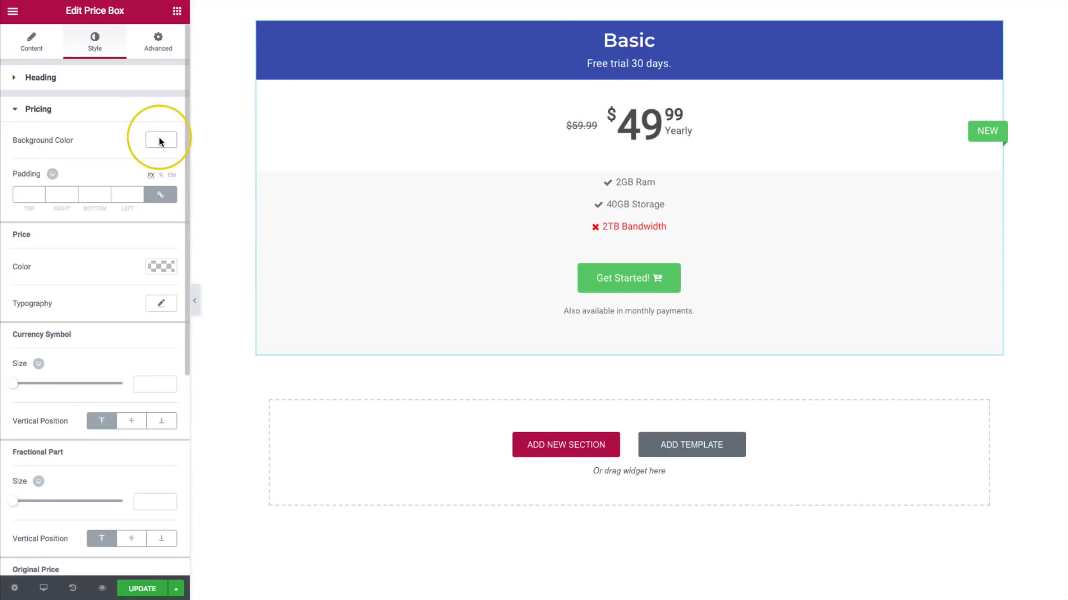
pyautogui.click(151, 146)
pyautogui.click(97, 142)
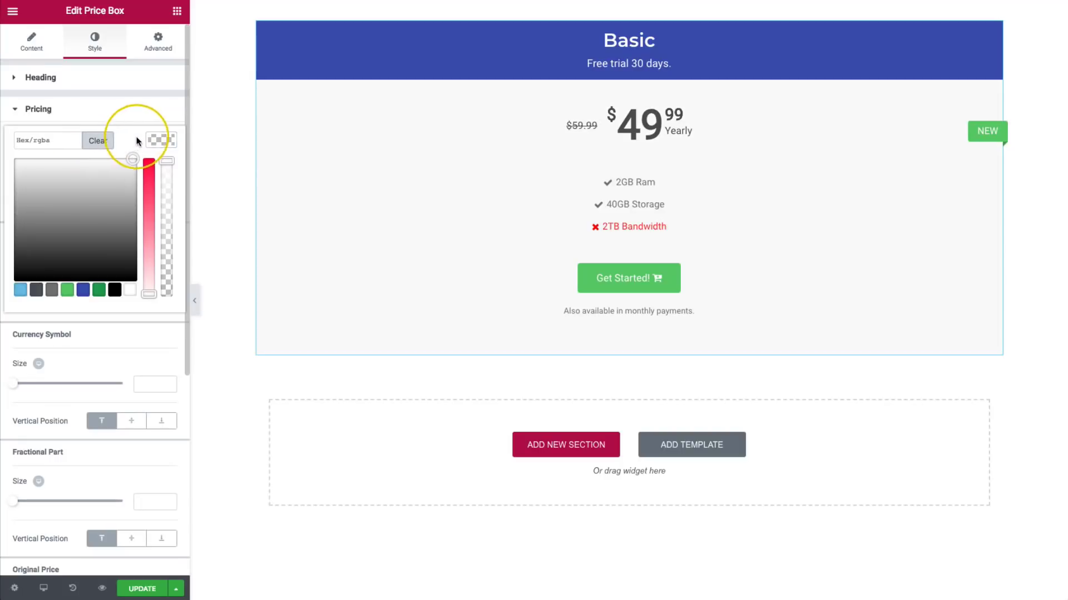
pyautogui.click(155, 113)
pyautogui.click(82, 117)
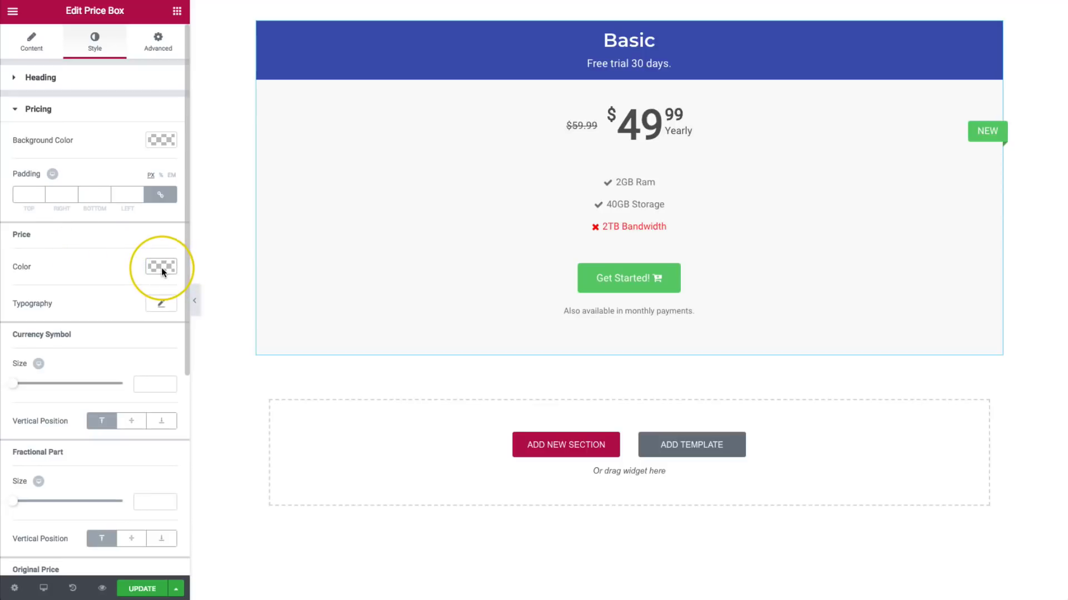
# - Try currency symbol sizes of 80 and 53 and the Bottom vertical position, clearing the size and restoring the Top position
pyautogui.click(161, 304)
pyautogui.click(127, 282)
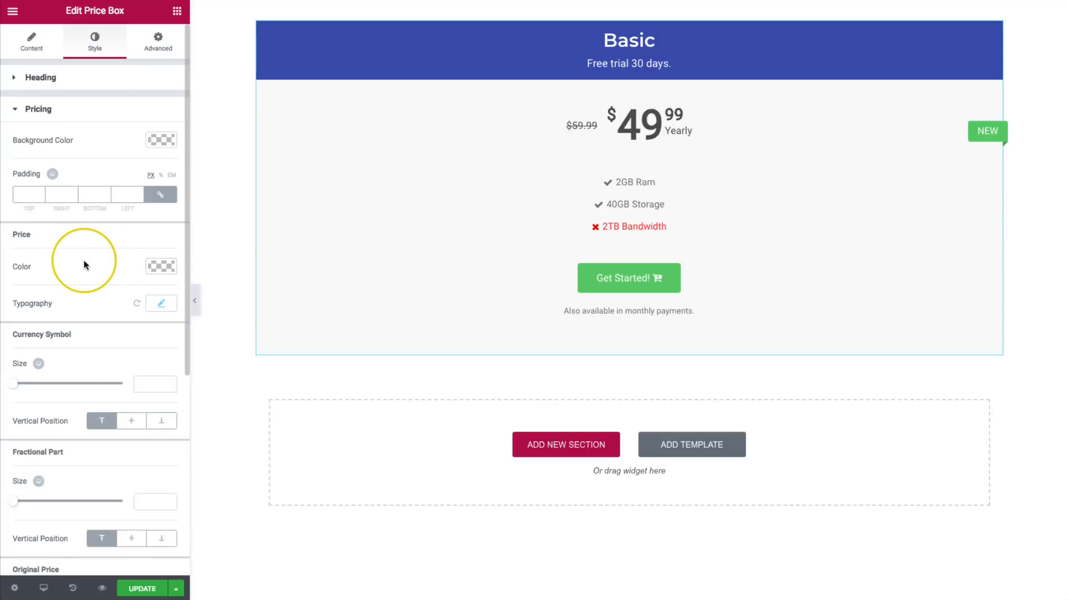
pyautogui.scroll(-3, 84, 265)
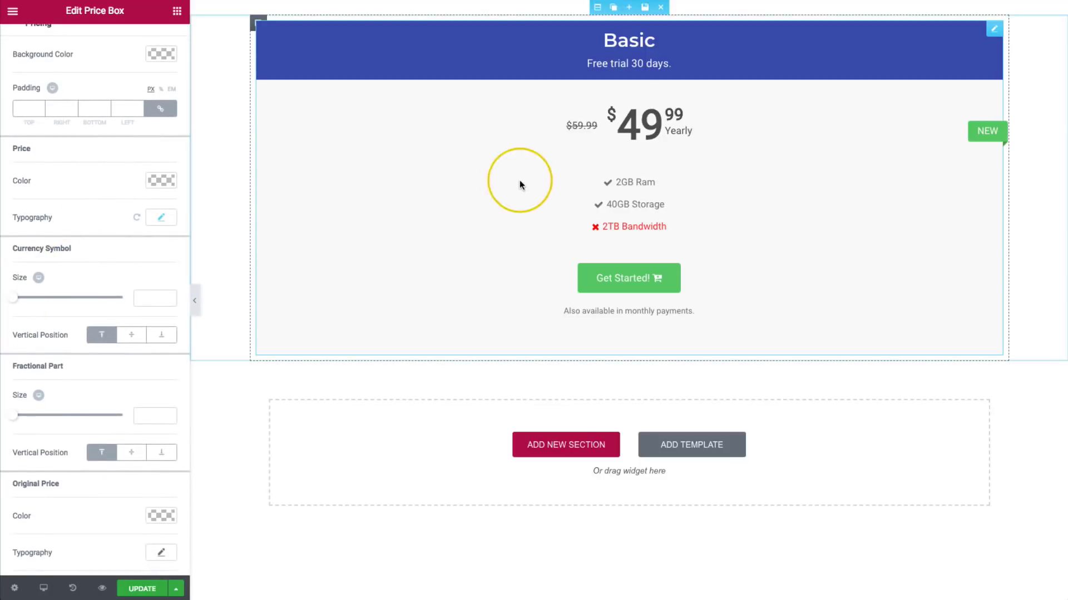
pyautogui.moveTo(18, 302); pyautogui.dragTo(106, 307)
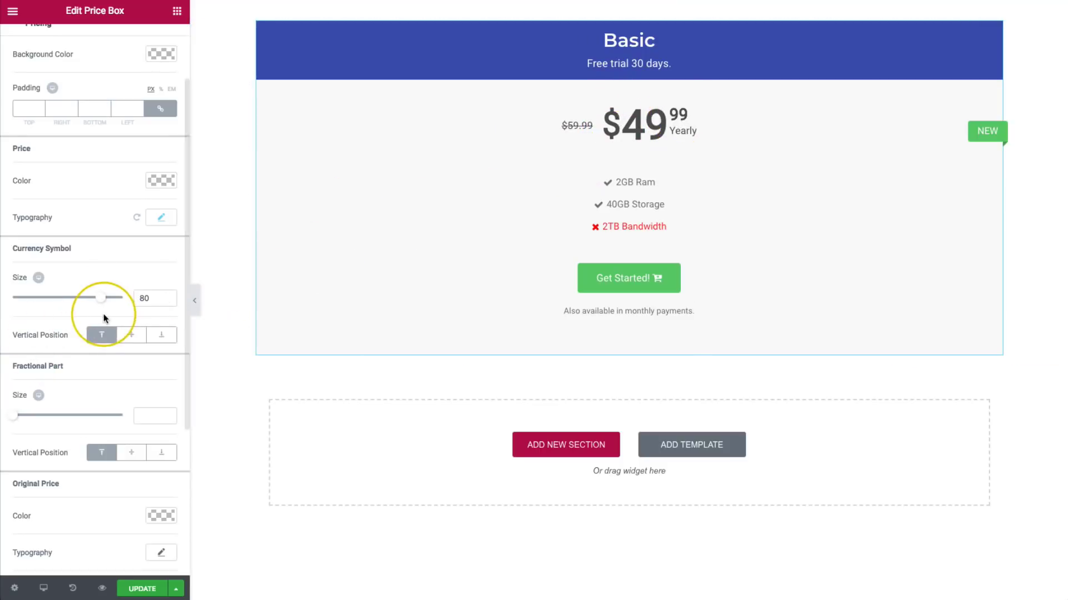
pyautogui.moveTo(104, 302); pyautogui.dragTo(74, 304)
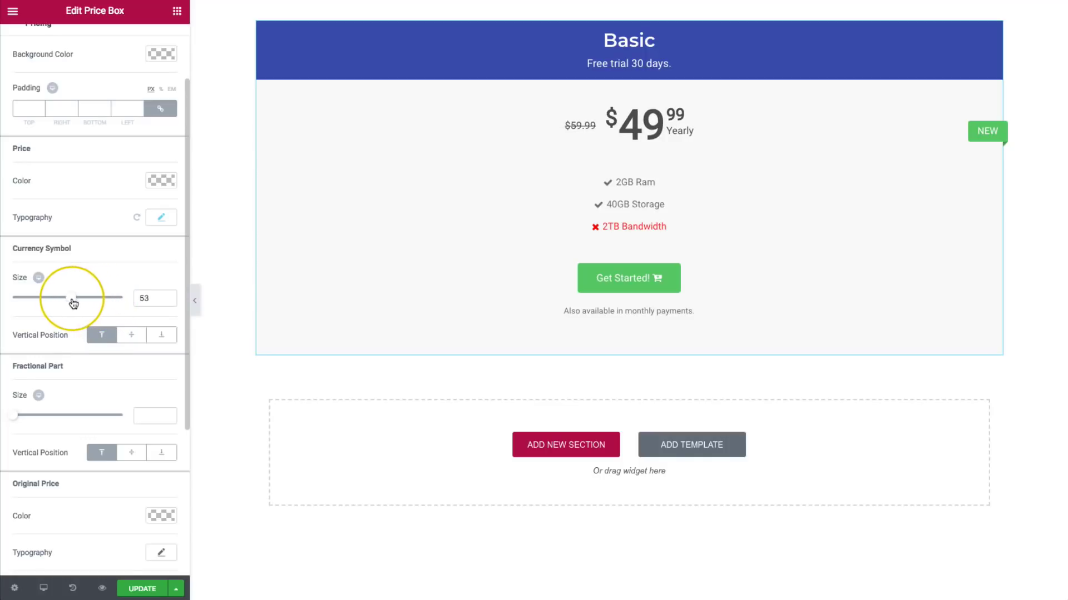
pyautogui.press('BackSpace')
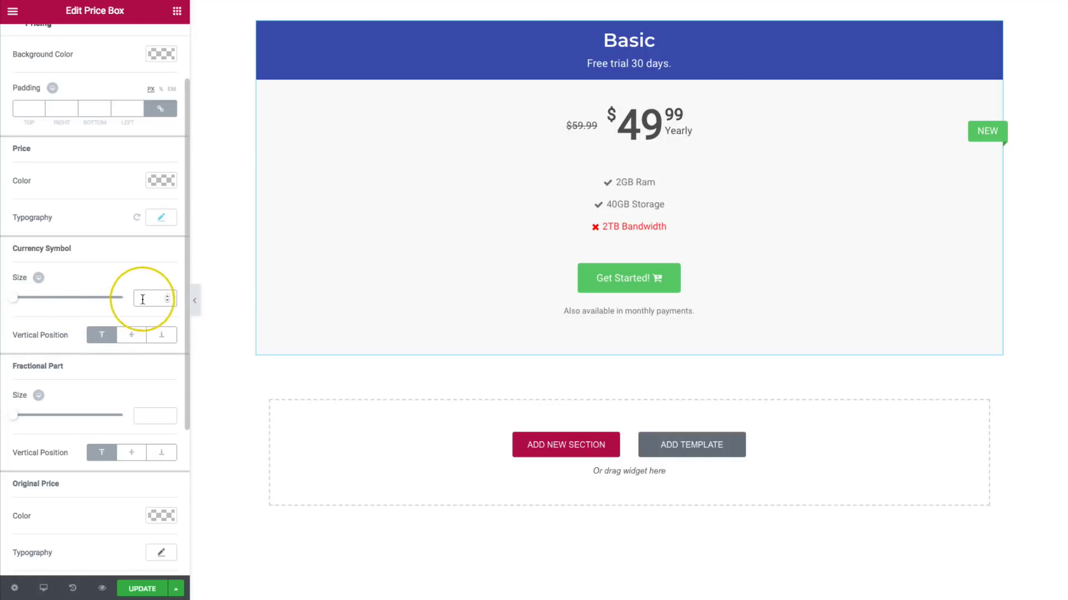
pyautogui.click(159, 335)
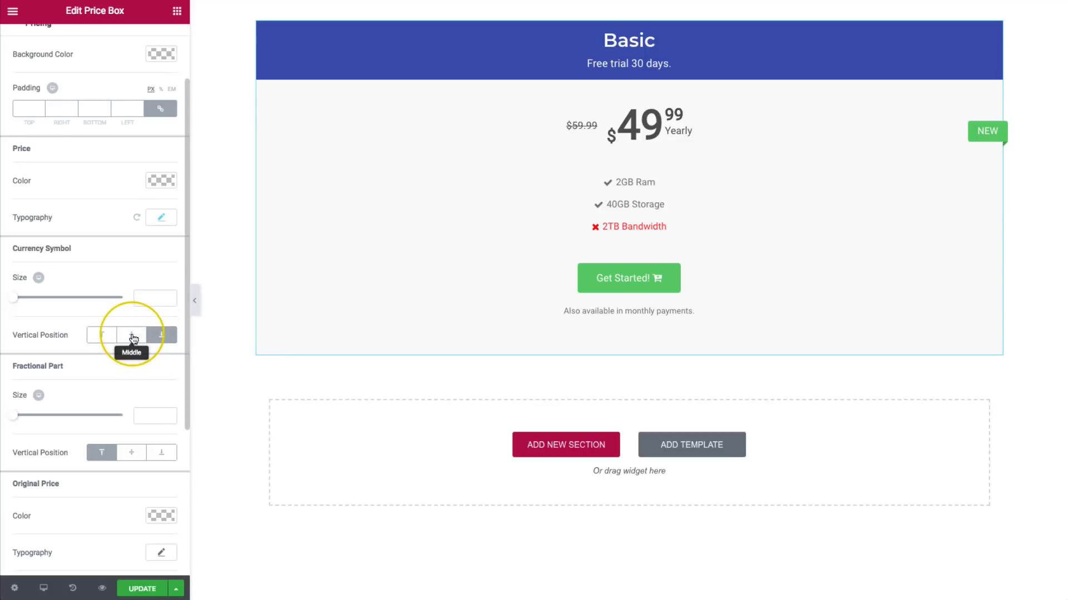
pyautogui.click(109, 336)
# - Set the price's fractional part size to 49, try the Middle and Bottom vertical positions, and return it to Top
pyautogui.scroll(-3, 78, 335)
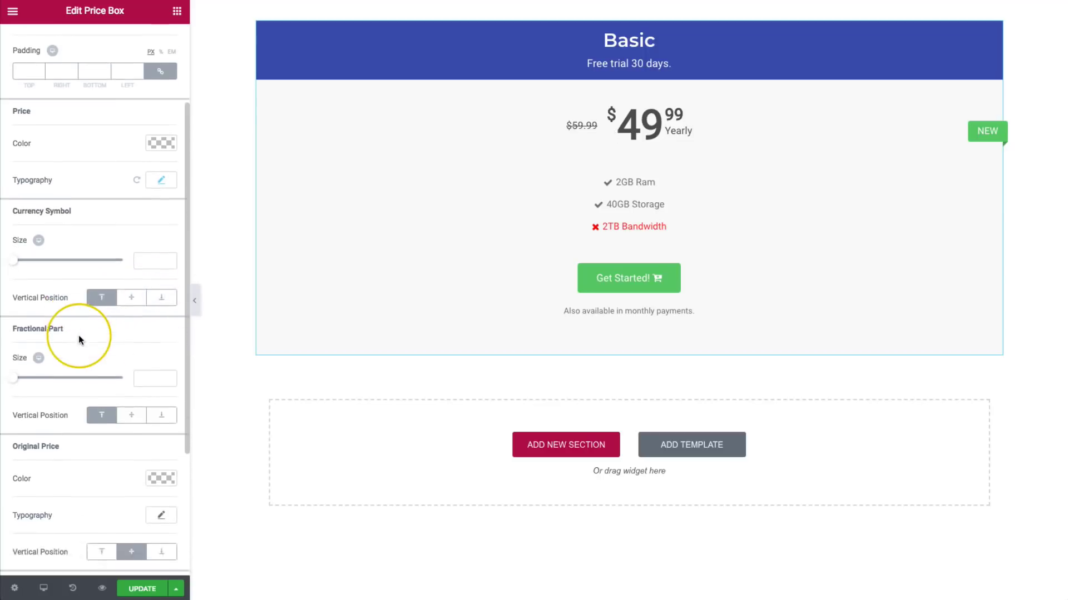
pyautogui.moveTo(13, 316); pyautogui.dragTo(65, 317)
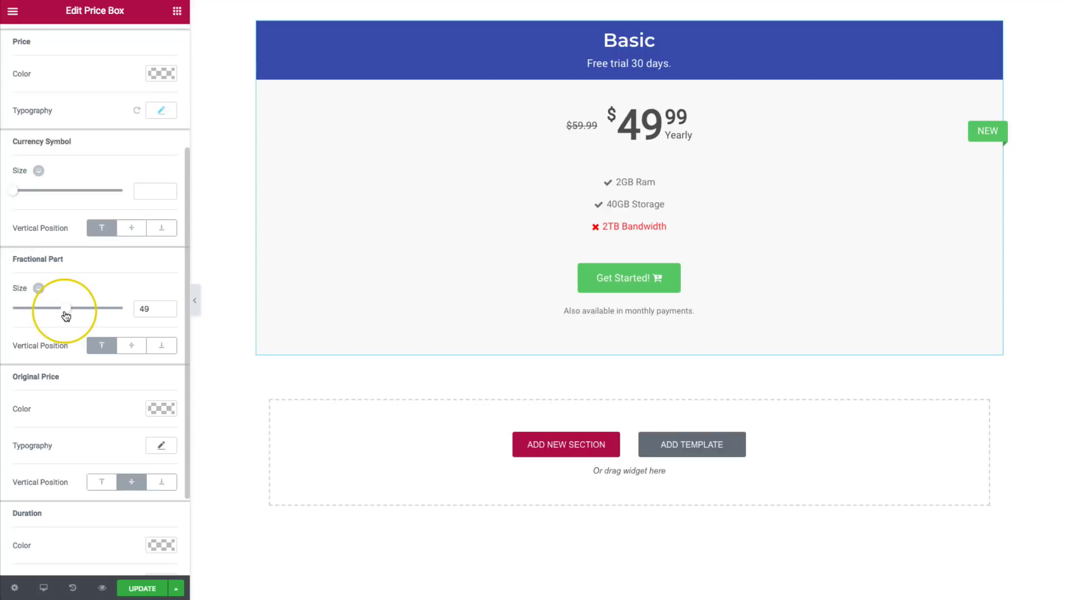
pyautogui.click(143, 347)
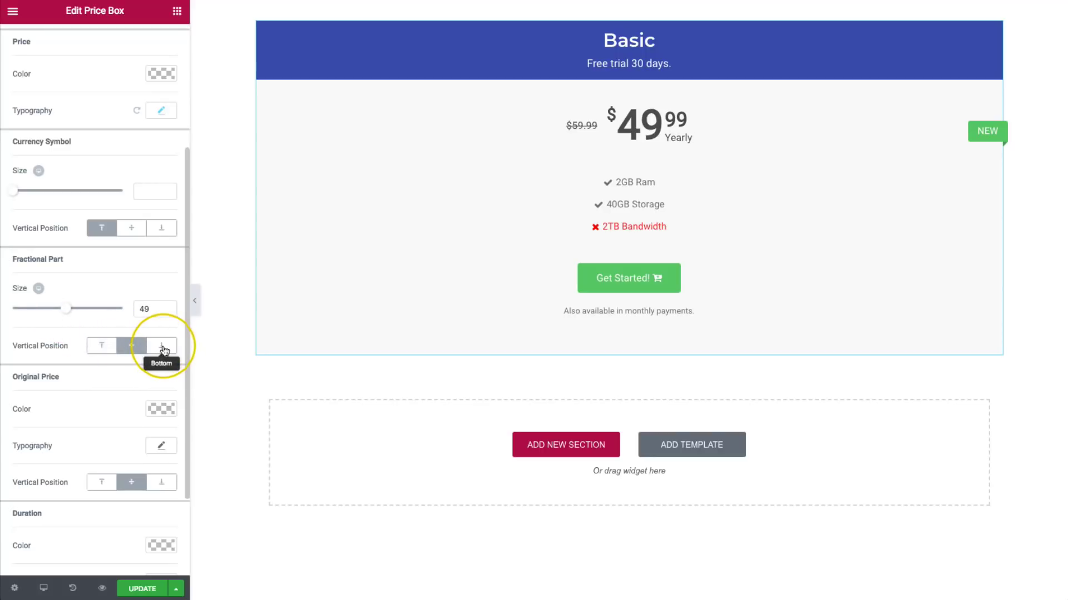
pyautogui.click(163, 348)
pyautogui.click(101, 346)
# - Try the Top and Bottom vertical positions for the original price and restore Middle
pyautogui.scroll(-3, 102, 345)
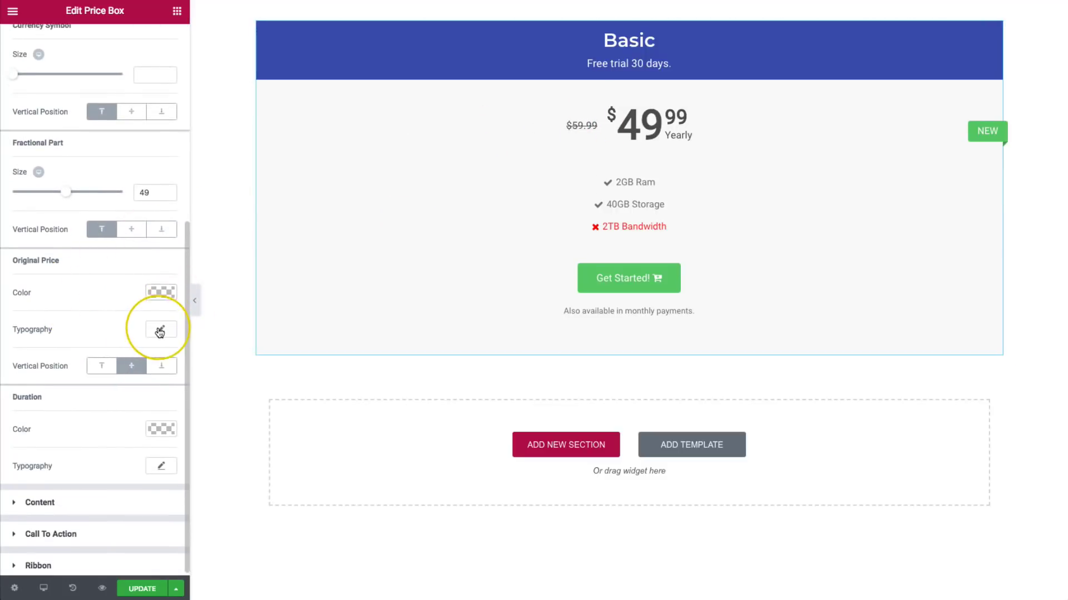
pyautogui.click(105, 371)
pyautogui.click(141, 369)
pyautogui.click(157, 369)
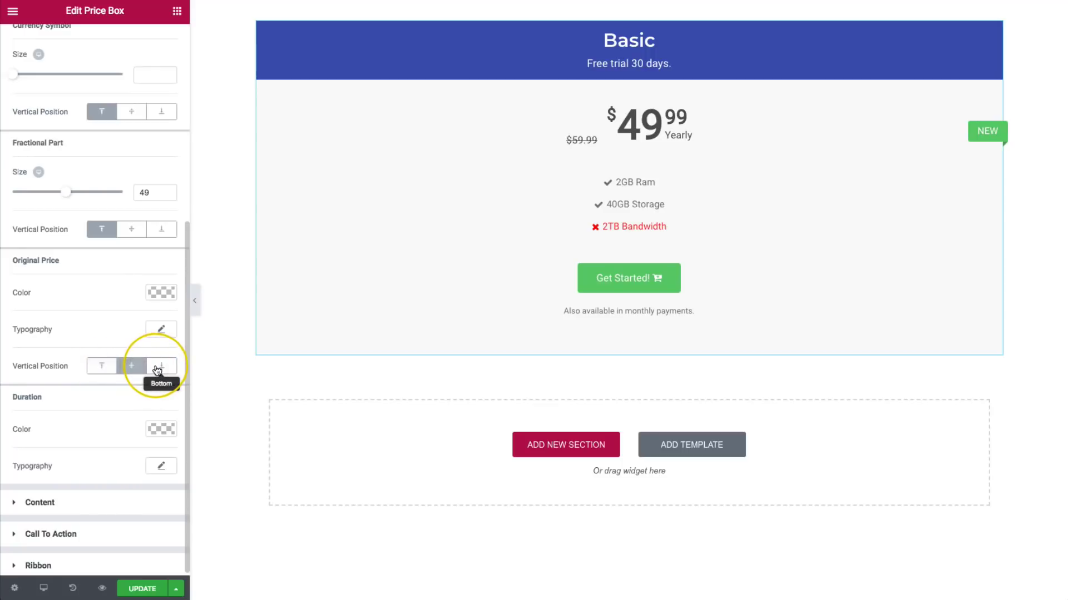
pyautogui.click(119, 371)
# - Slightly increase the font size of the duration text's typography in the pricing style
pyautogui.scroll(-1, 88, 356)
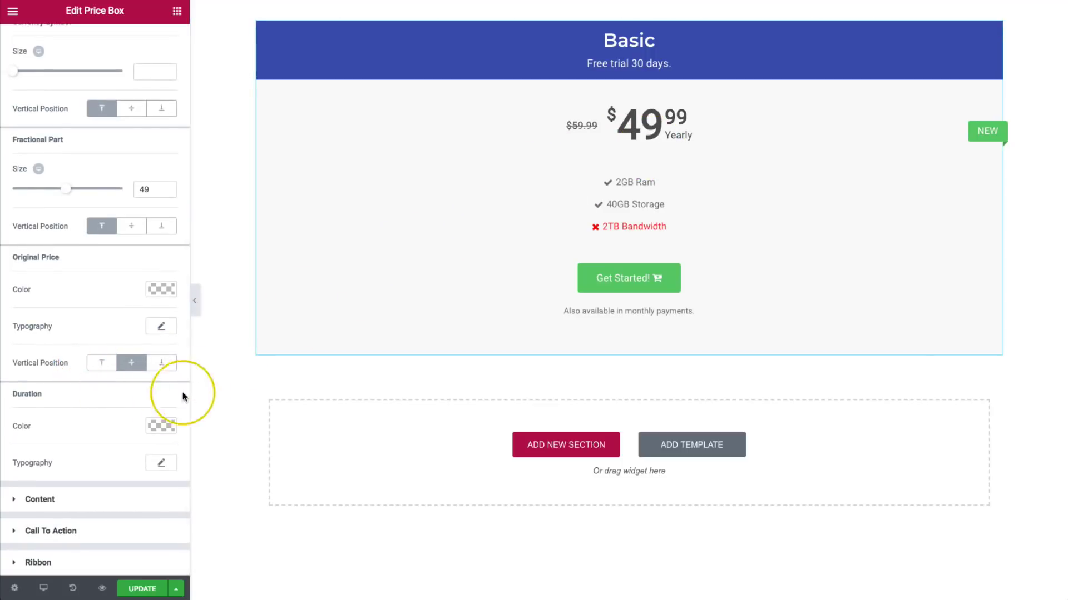
pyautogui.click(161, 462)
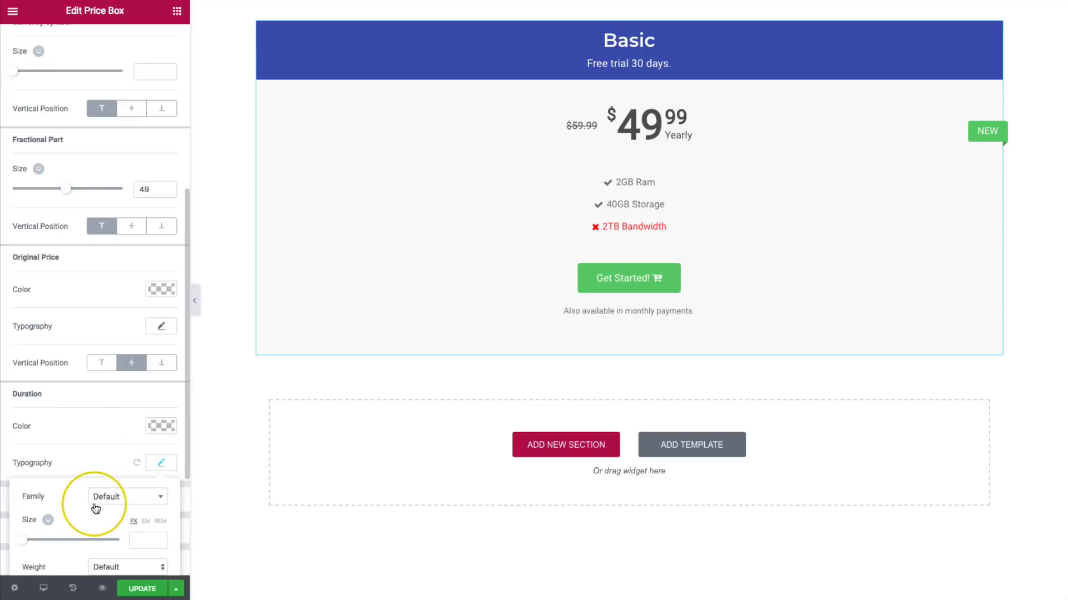
pyautogui.moveTo(26, 544)
pyautogui.mouseDown()
pyautogui.moveTo(50, 543)
pyautogui.moveTo(33, 547)
pyautogui.mouseUp()
pyautogui.click(94, 455)
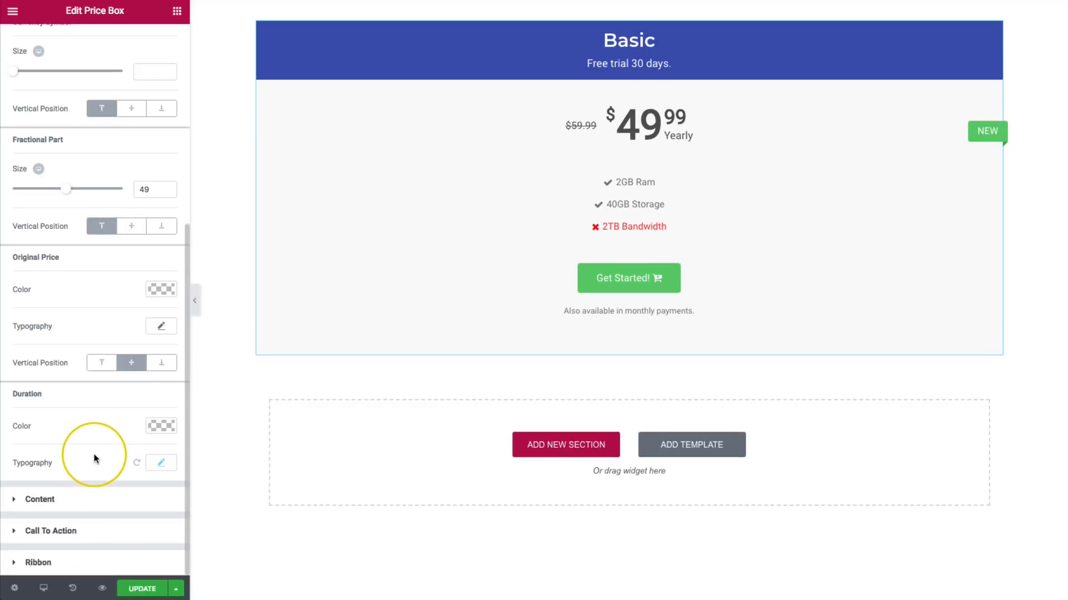
# - Set the layout of the price box's content style to Divider between fields
pyautogui.click(83, 497)
pyautogui.scroll(-2, 84, 444)
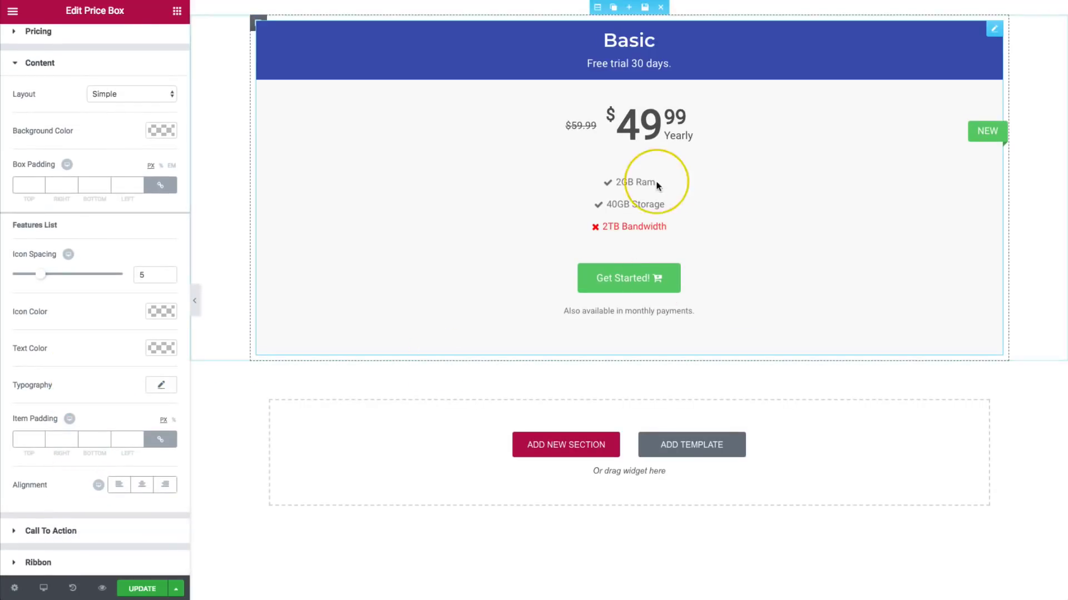
pyautogui.click(118, 95)
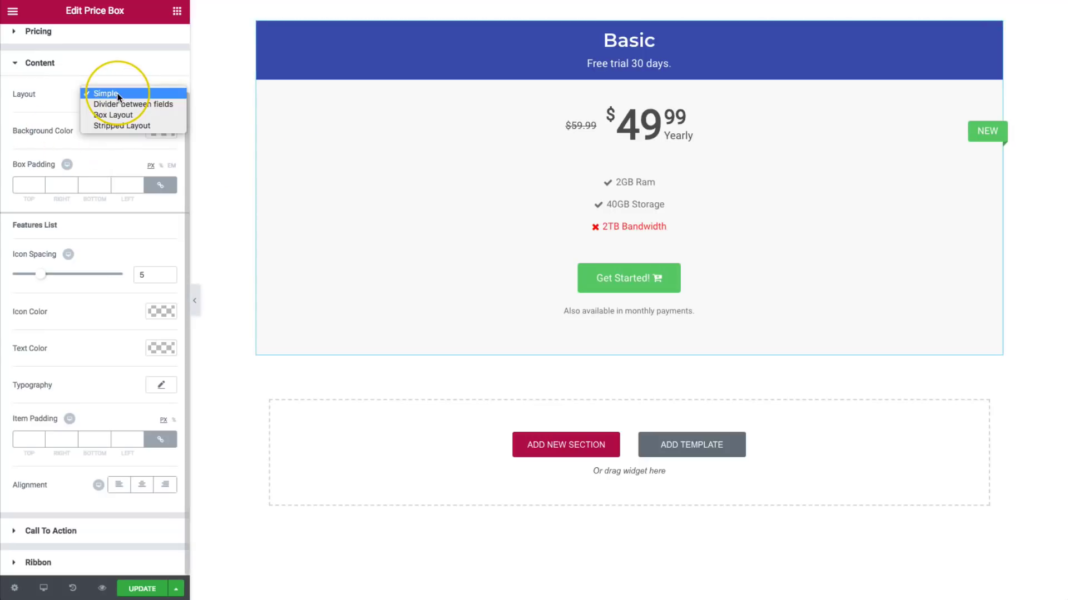
pyautogui.click(118, 104)
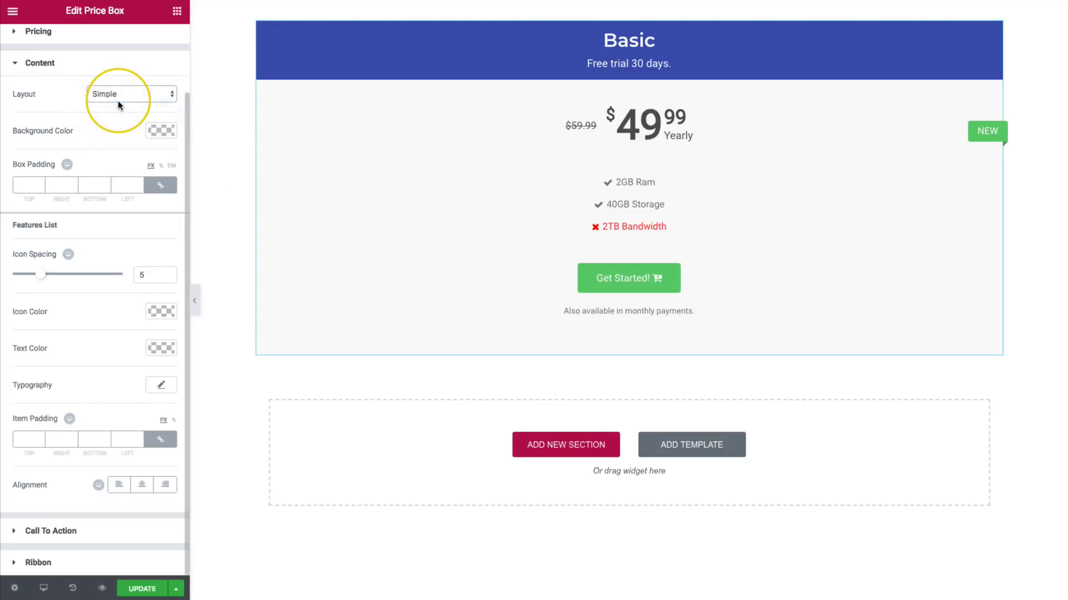
# - Try the Box Layout and Stripped Layout for the price box's content and return the layout to Simple
pyautogui.click(118, 93)
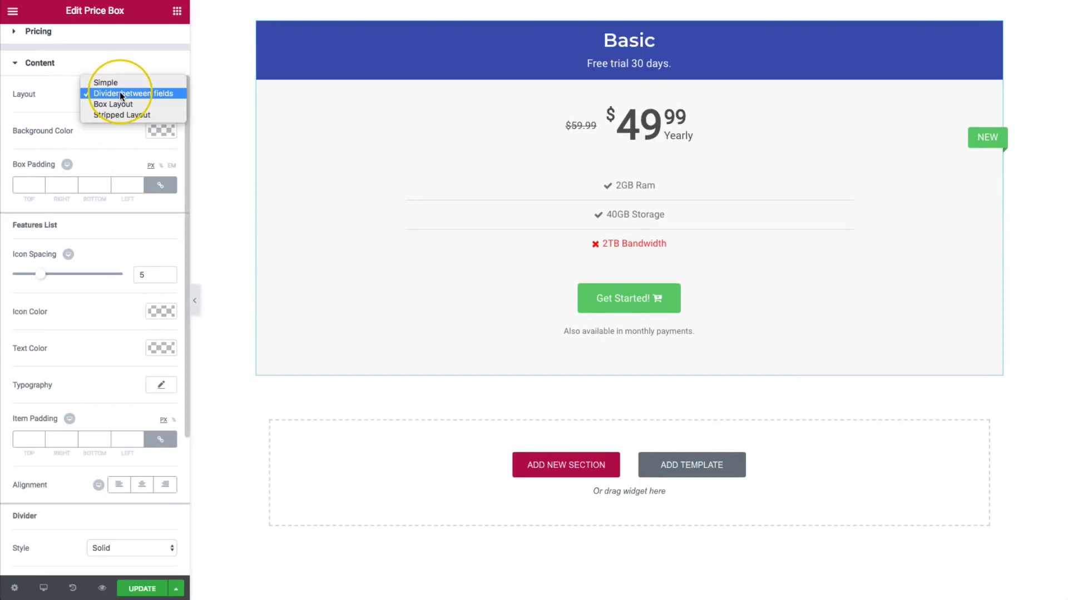
pyautogui.click(116, 102)
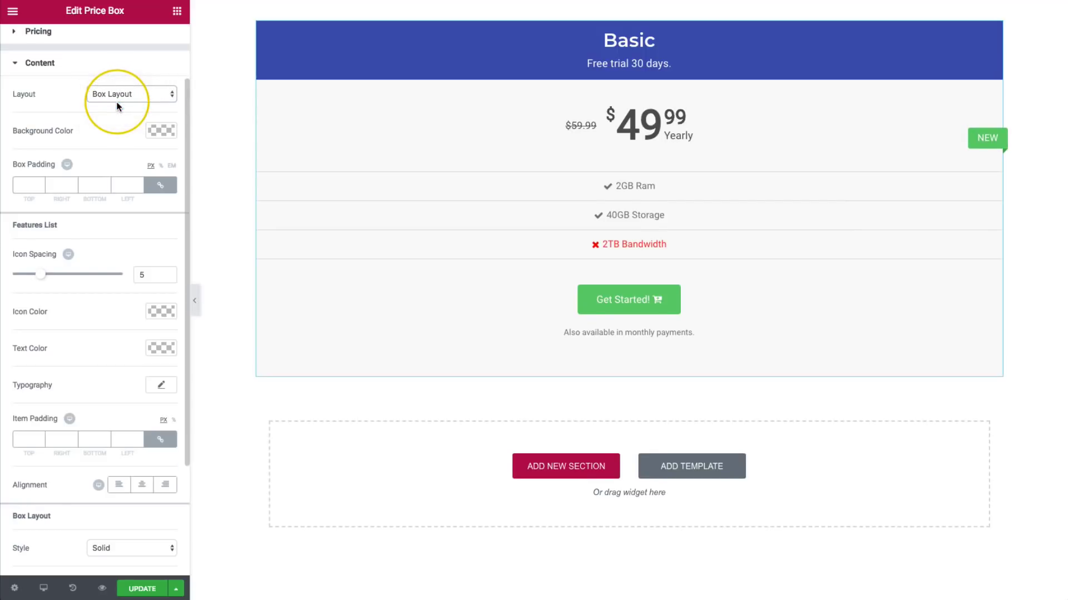
pyautogui.click(118, 99)
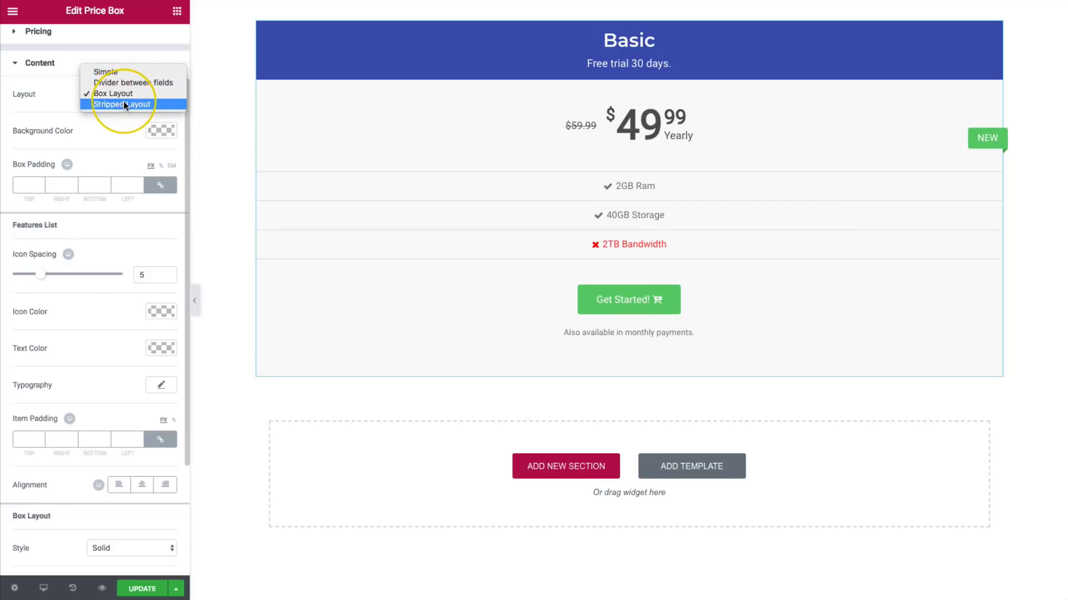
pyautogui.click(125, 104)
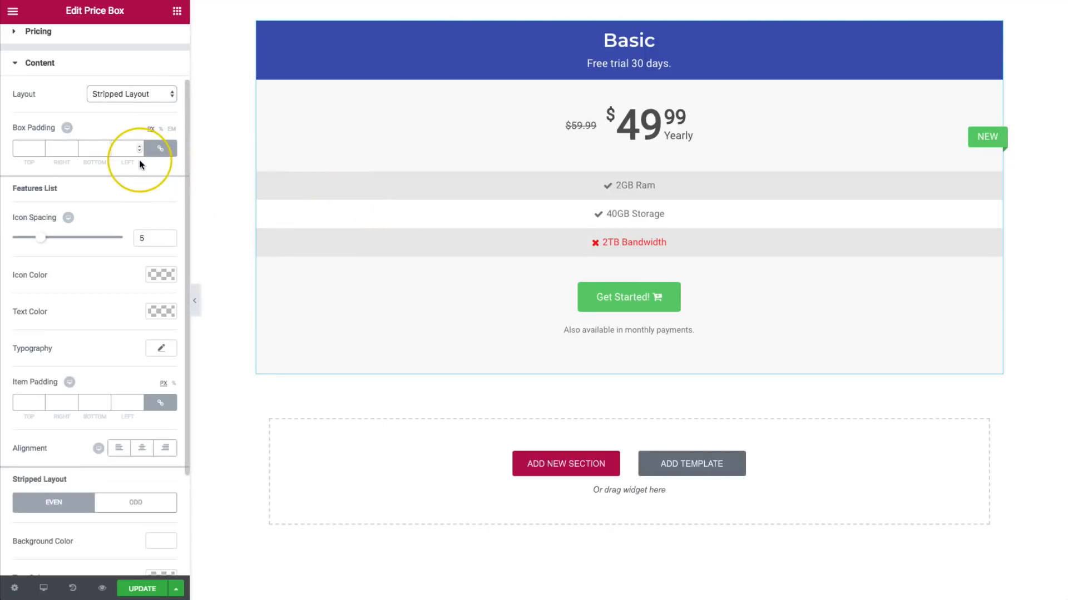
pyautogui.click(111, 95)
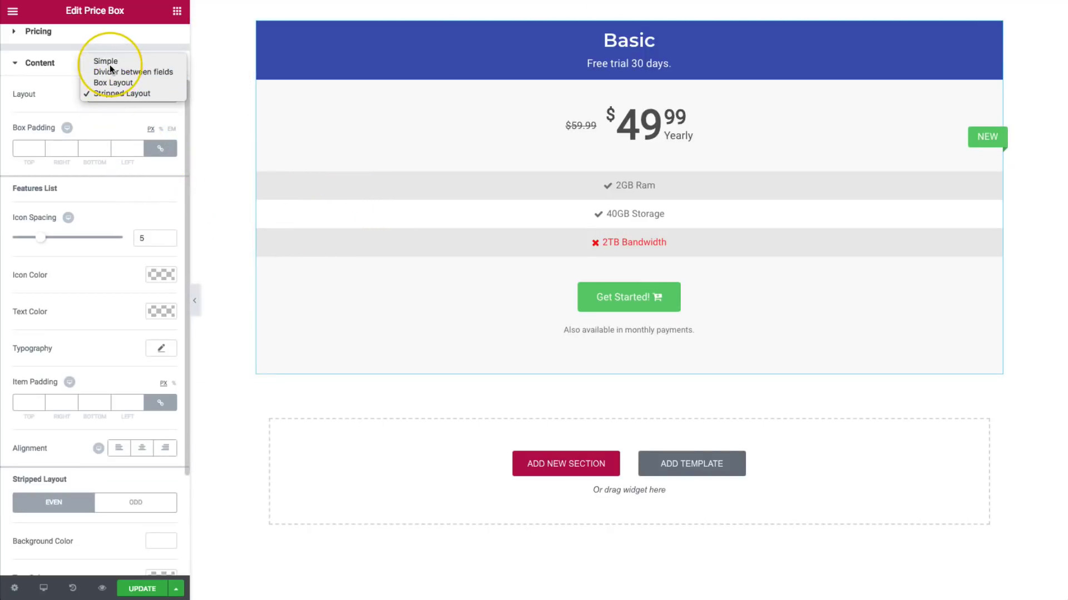
pyautogui.click(109, 62)
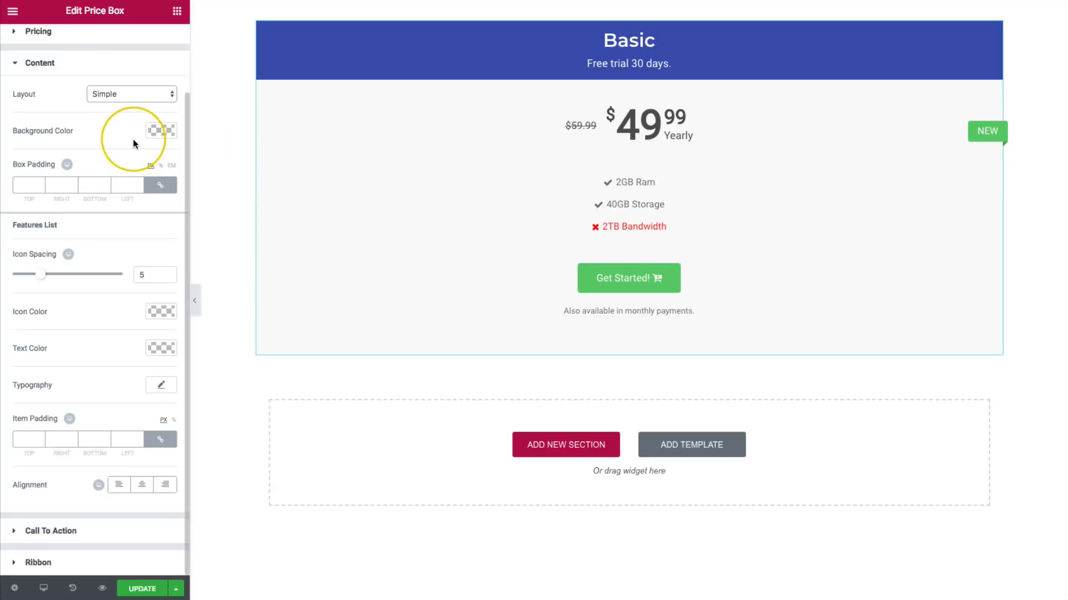
# - Try a grey #b5b5b5 background color on the content area and clear it
pyautogui.click(160, 130)
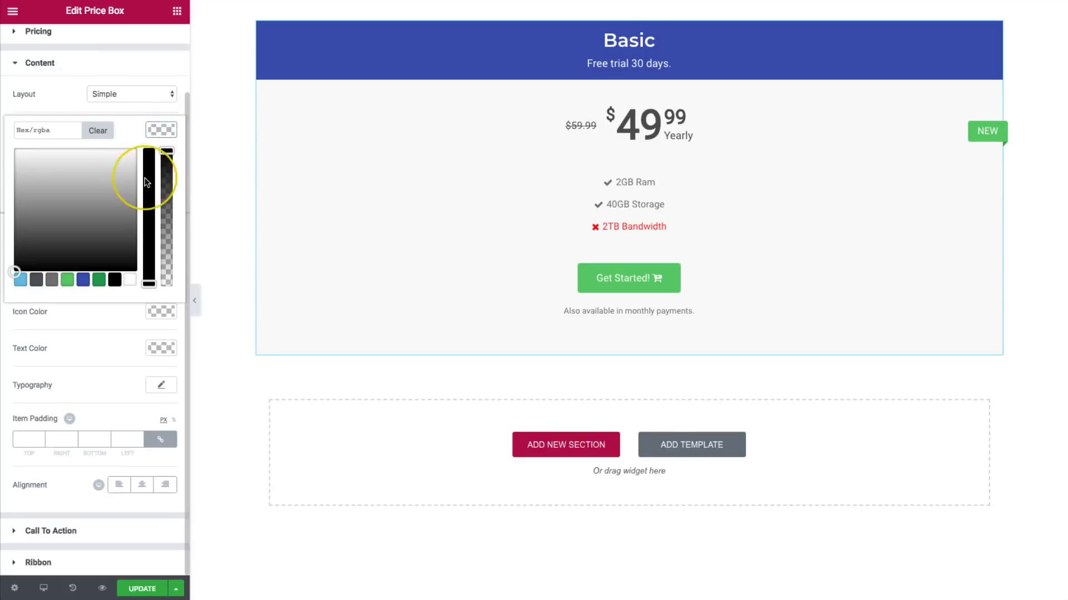
pyautogui.moveTo(119, 178)
pyautogui.mouseDown()
pyautogui.moveTo(126, 162)
pyautogui.moveTo(100, 185)
pyautogui.mouseUp()
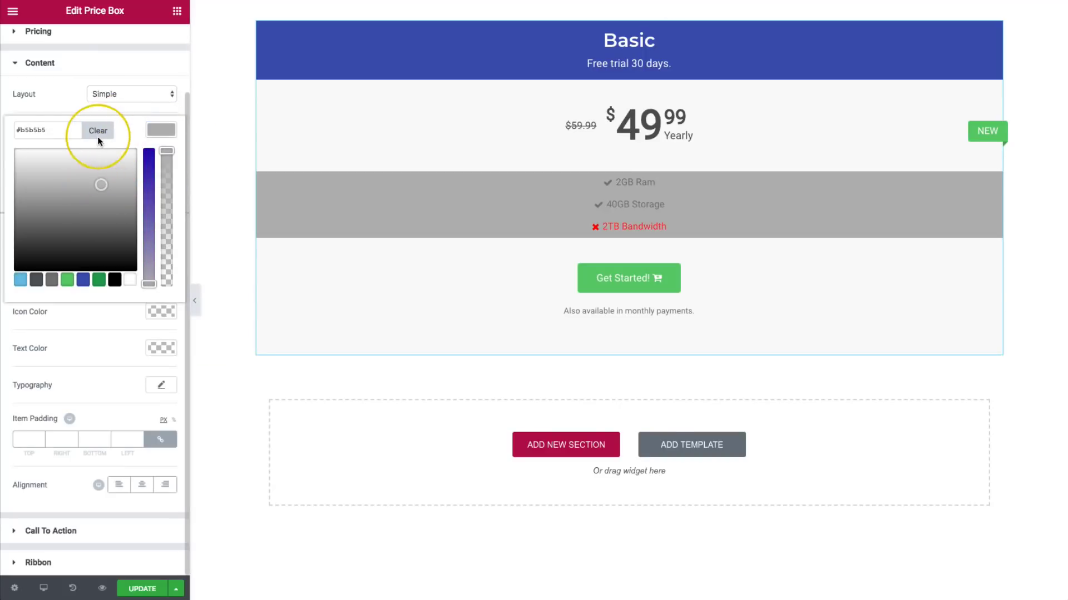
pyautogui.click(98, 132)
pyautogui.click(72, 106)
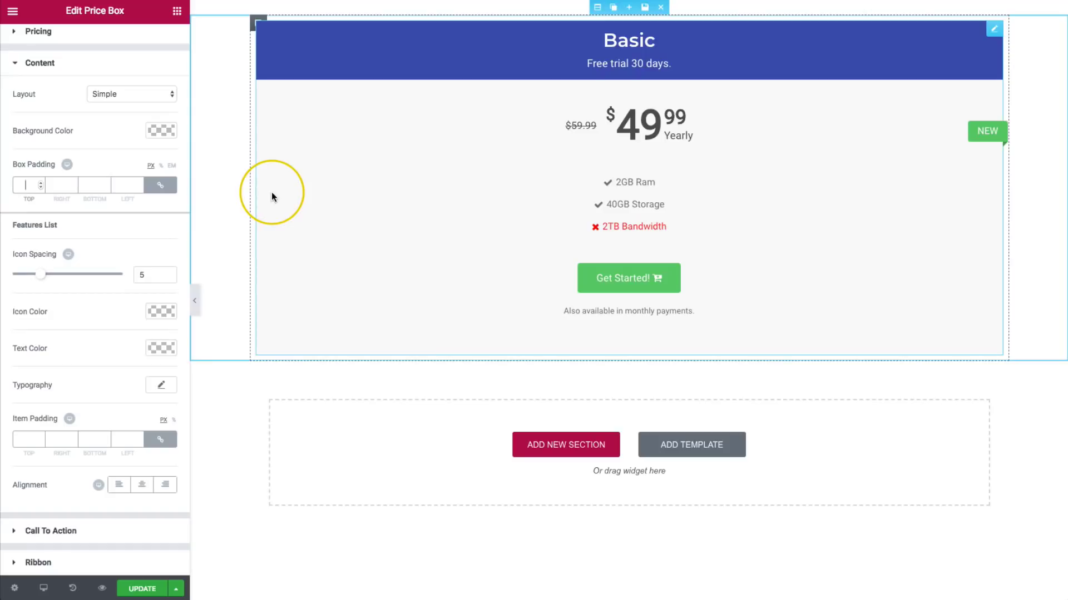
# - Try a box padding of 10 px on all sides of the content area and clear it
pyautogui.write('10')
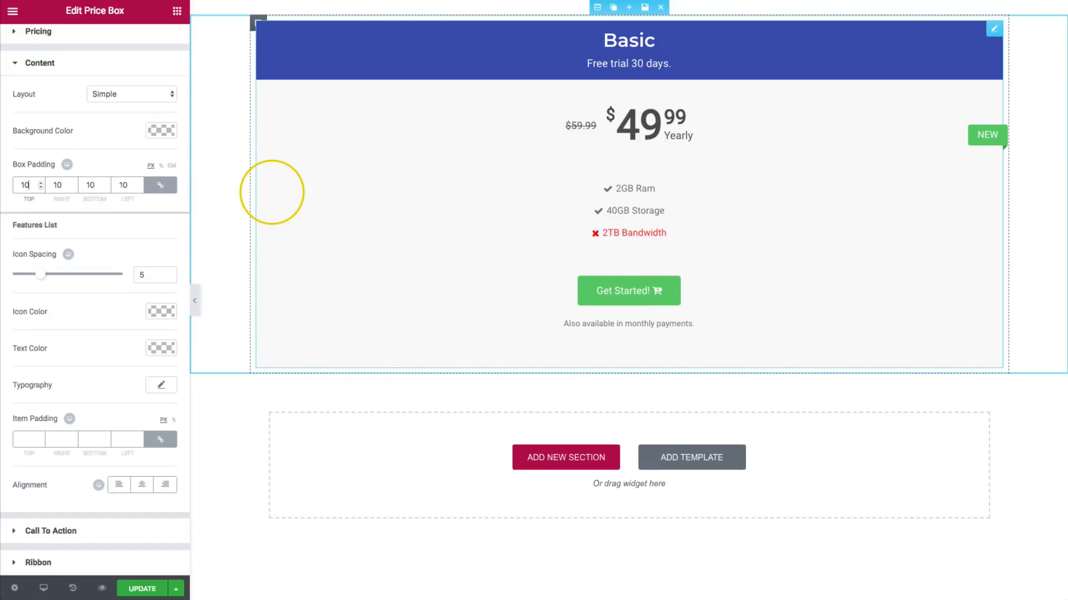
pyautogui.press('BackSpace')
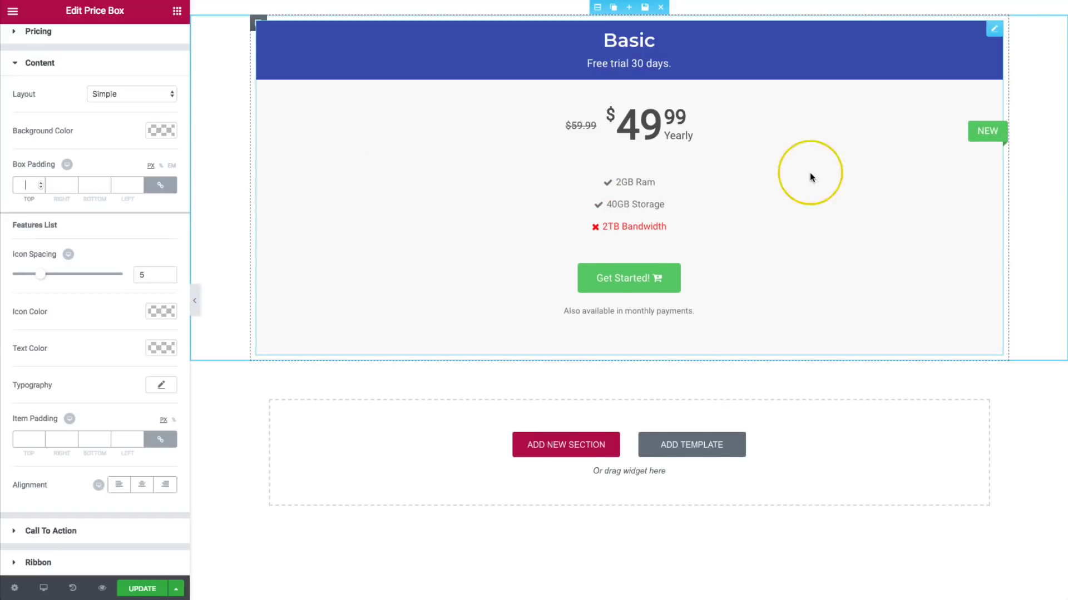
pyautogui.click(106, 233)
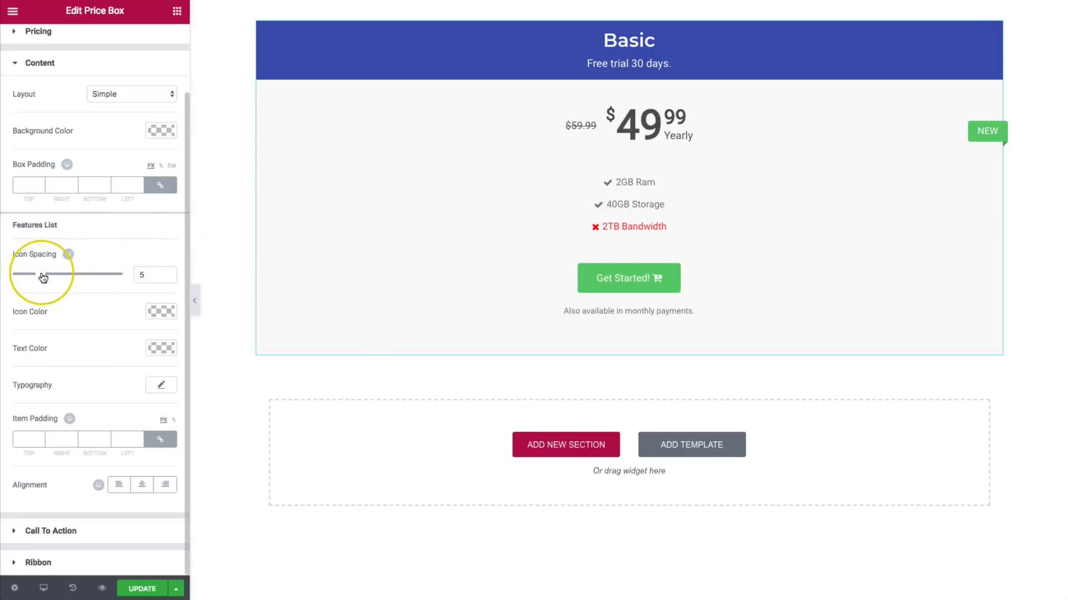
# - Set the features list's icon spacing to 6 and its icon color to black
pyautogui.moveTo(43, 277)
pyautogui.mouseDown()
pyautogui.moveTo(102, 277)
pyautogui.moveTo(45, 279)
pyautogui.mouseUp()
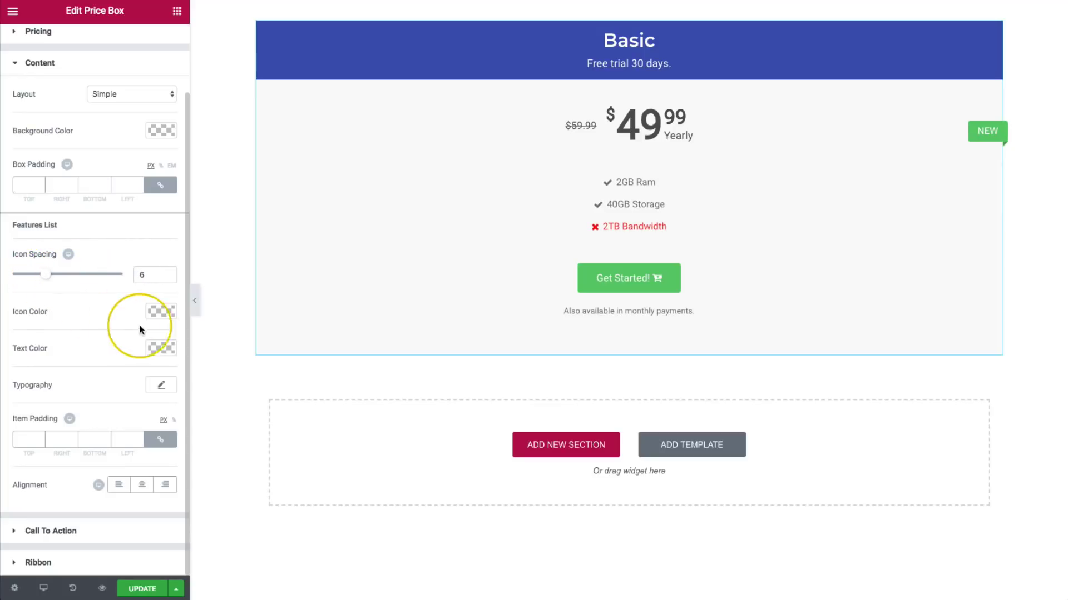
pyautogui.click(163, 313)
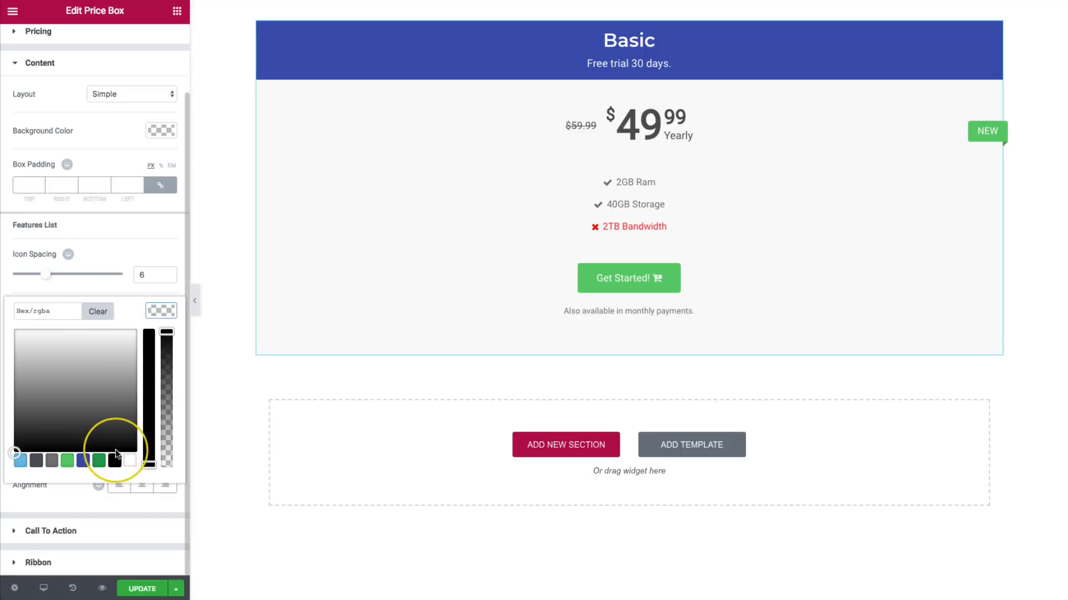
pyautogui.click(115, 461)
pyautogui.click(162, 310)
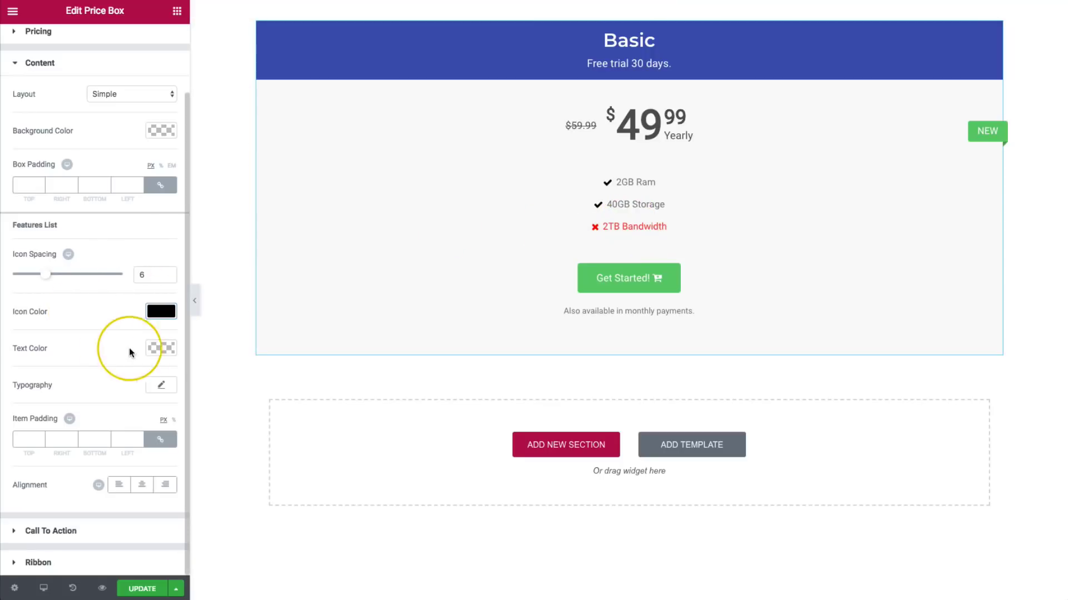
# - Set both the text color and the icon color of the features list to green #23a455
pyautogui.click(161, 348)
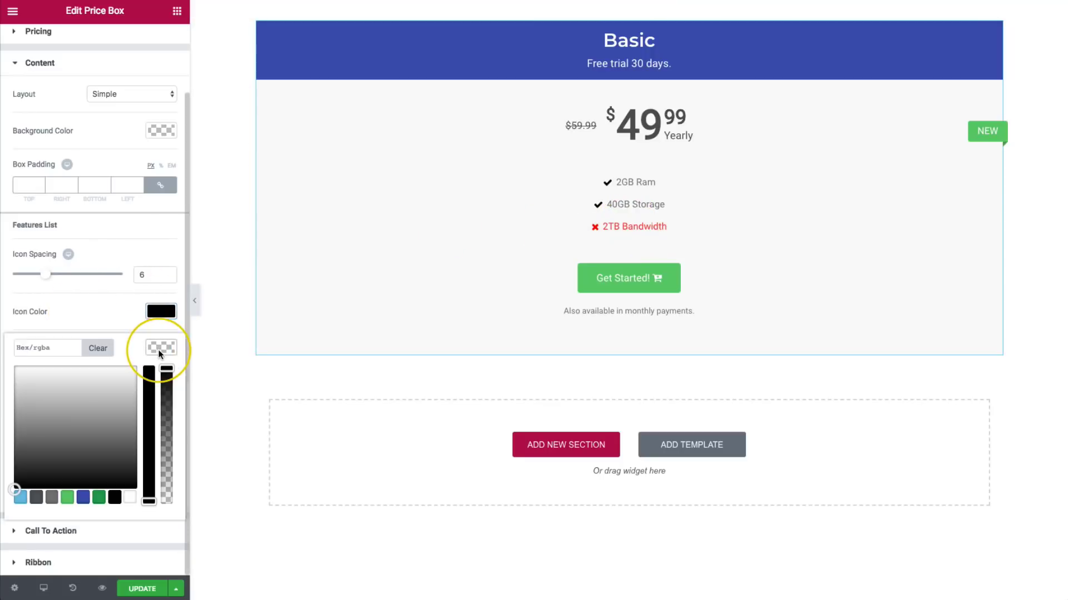
pyautogui.click(115, 497)
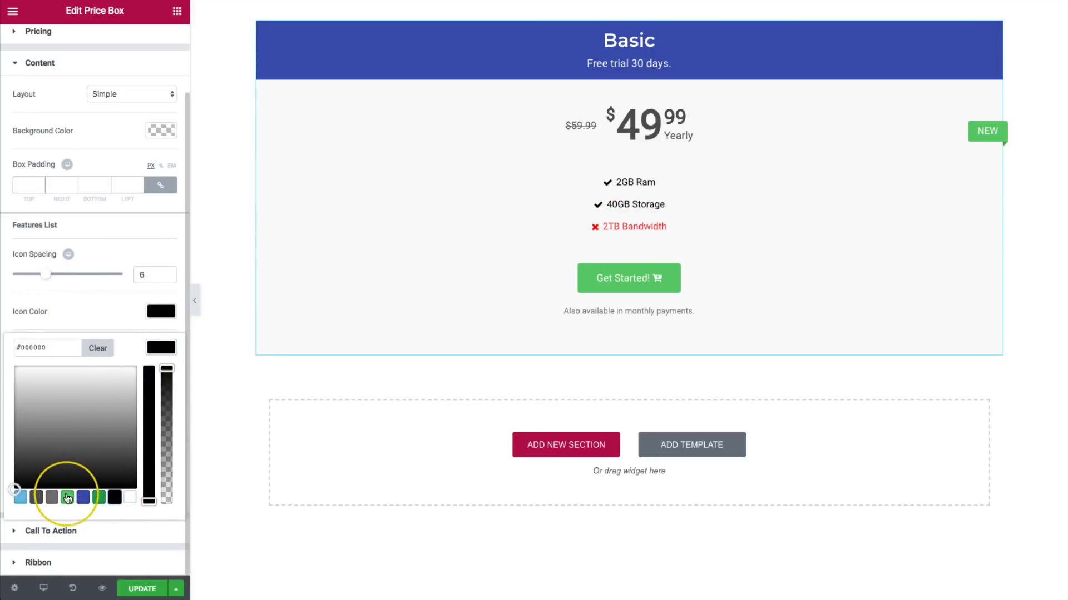
pyautogui.click(99, 497)
pyautogui.click(161, 311)
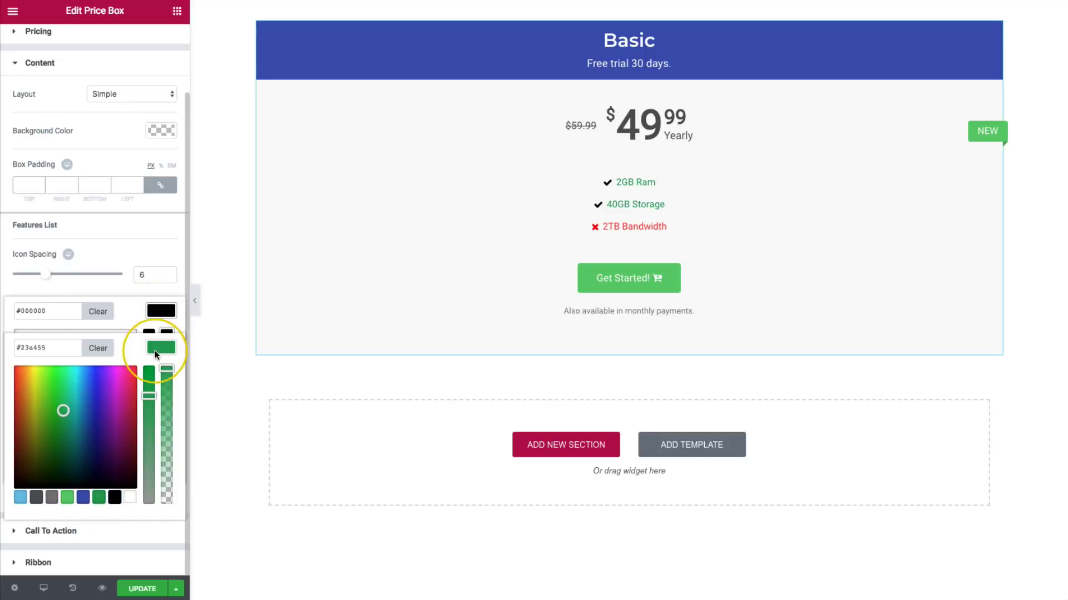
pyautogui.click(99, 460)
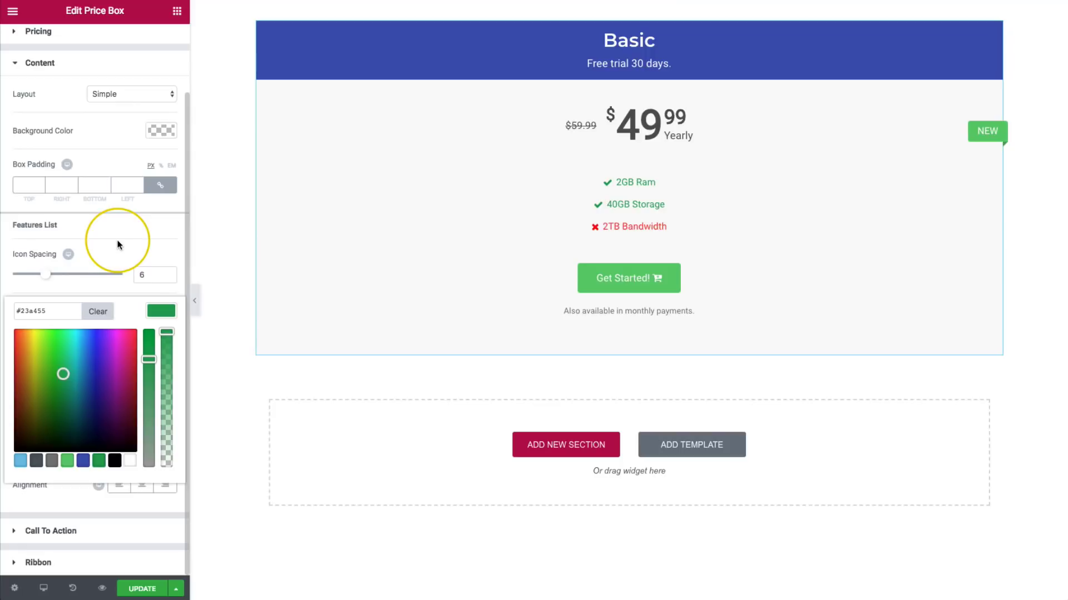
pyautogui.click(159, 310)
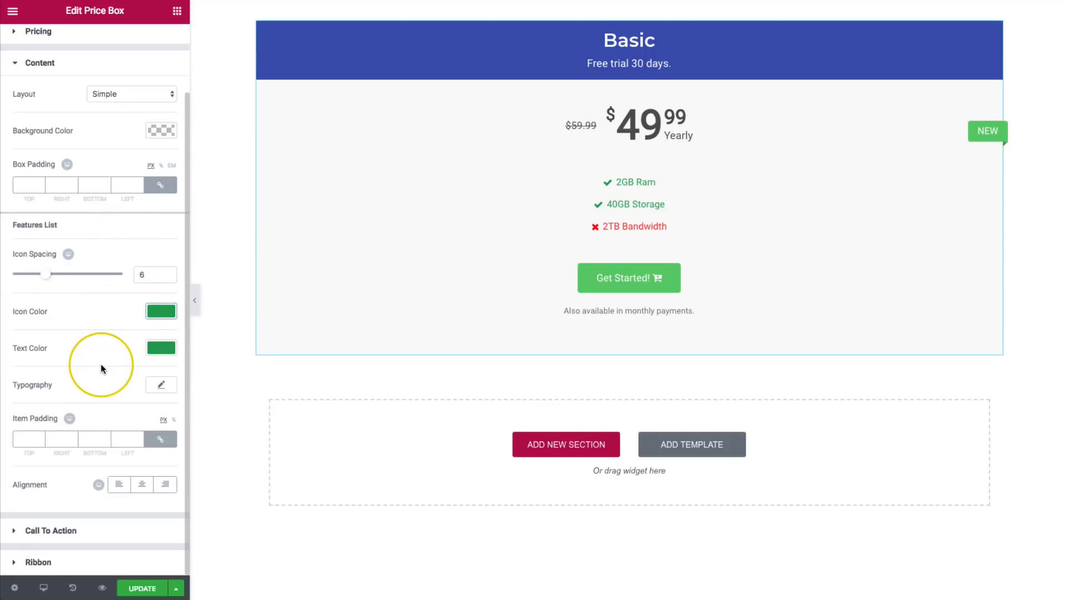
# - Set the font size of the features list's typography to 18 px
pyautogui.click(162, 385)
pyautogui.scroll(-3, 133, 384)
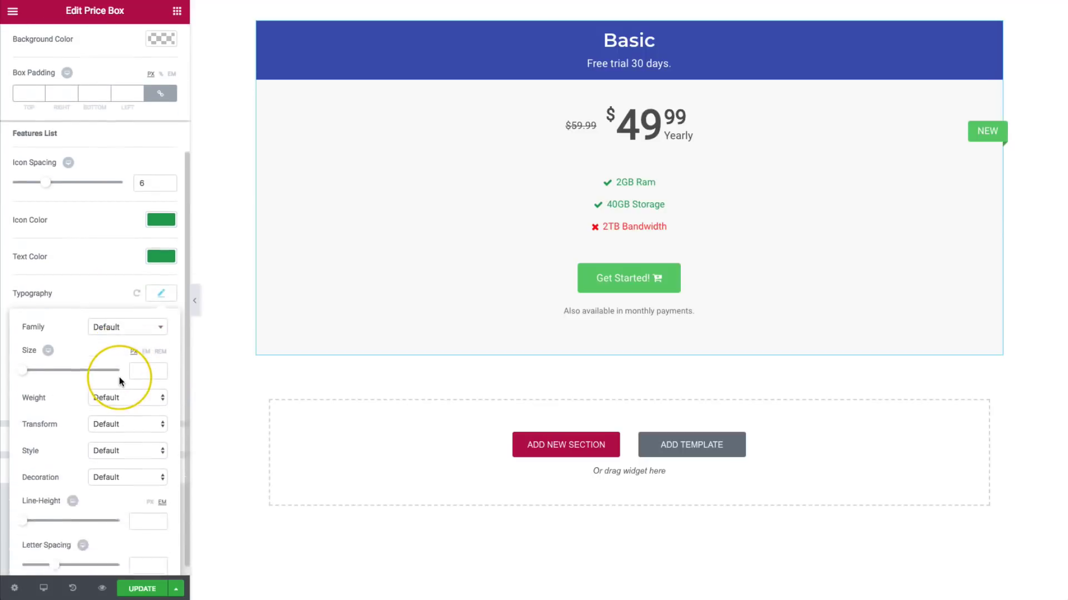
pyautogui.moveTo(24, 359); pyautogui.dragTo(31, 362)
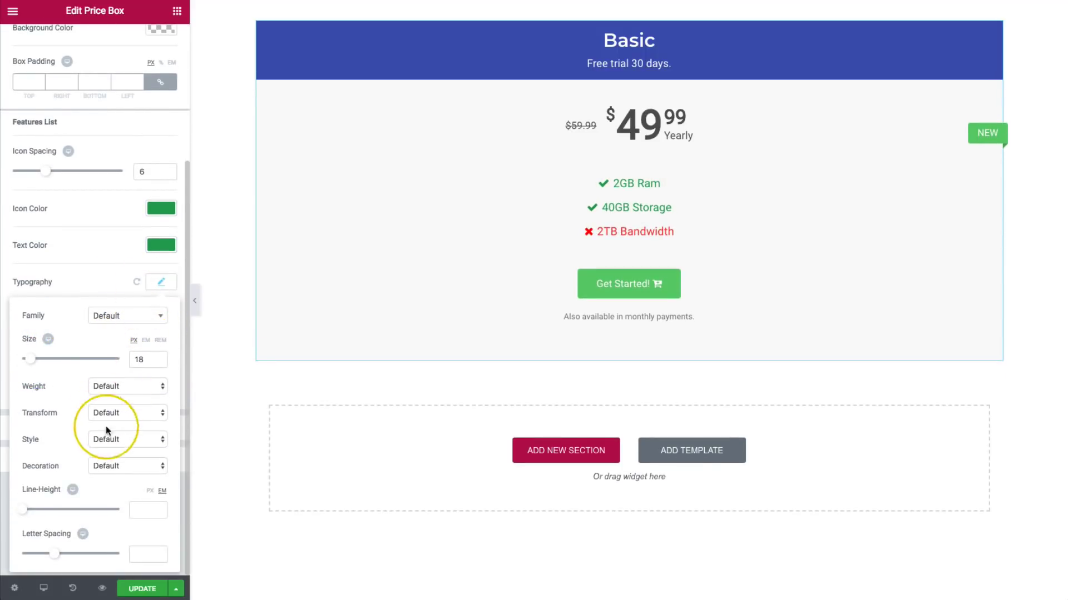
pyautogui.click(161, 283)
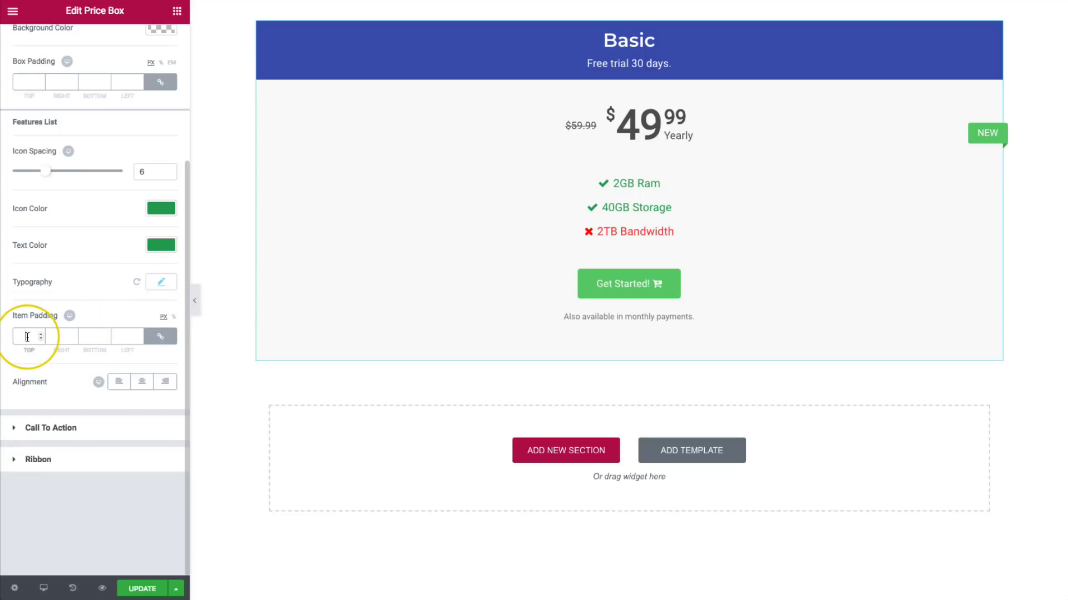
# - Unlink the features list's item padding and set its top and bottom values to 10 px
pyautogui.click(161, 337)
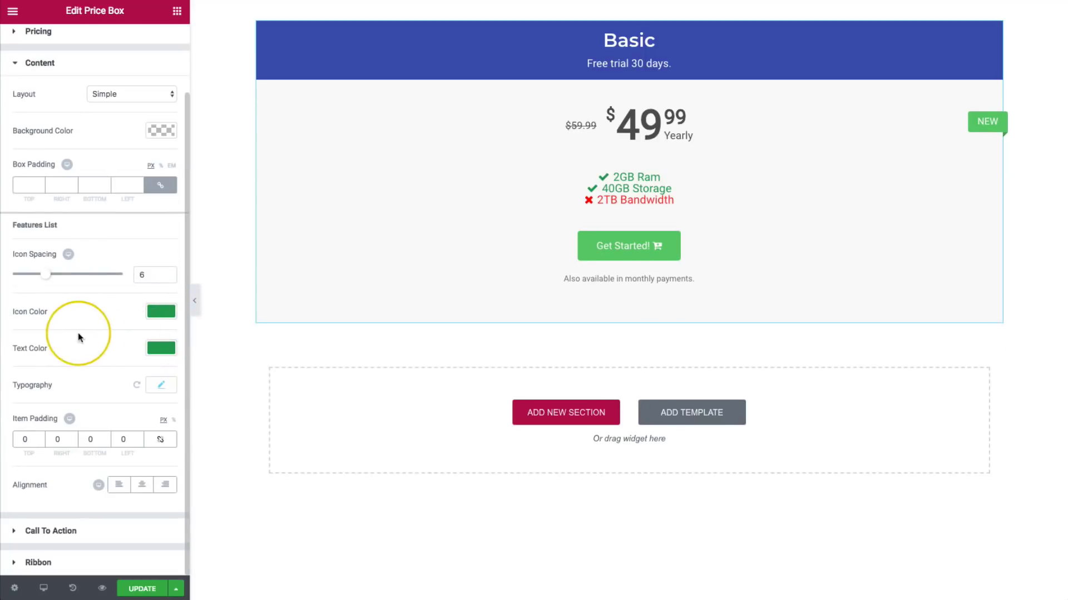
pyautogui.moveTo(30, 440); pyautogui.dragTo(13, 441)
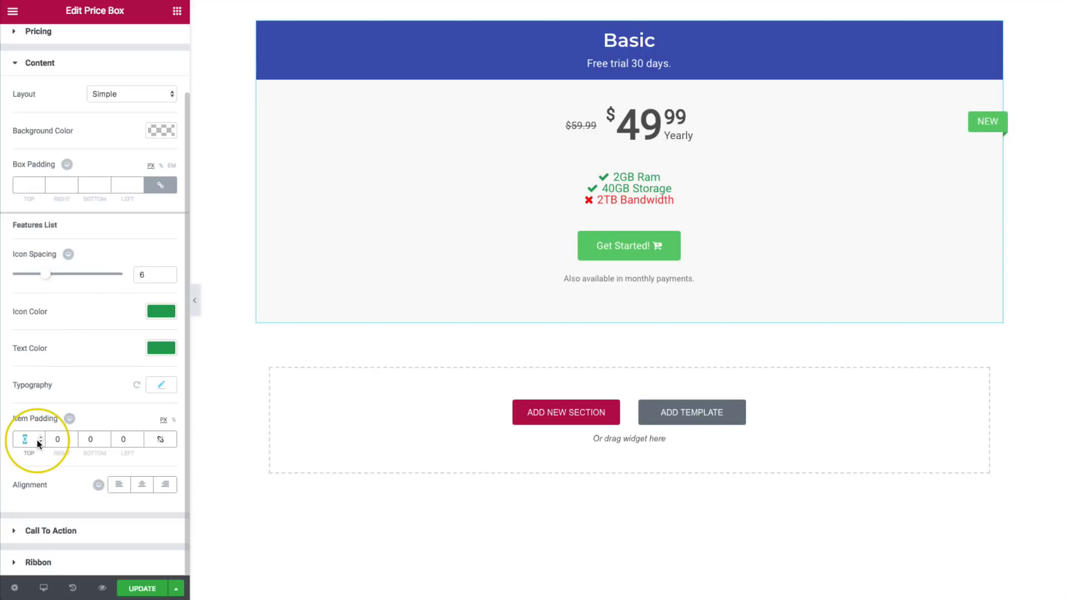
pyautogui.write('10')
pyautogui.press('Tab')
pyautogui.press('Tab')
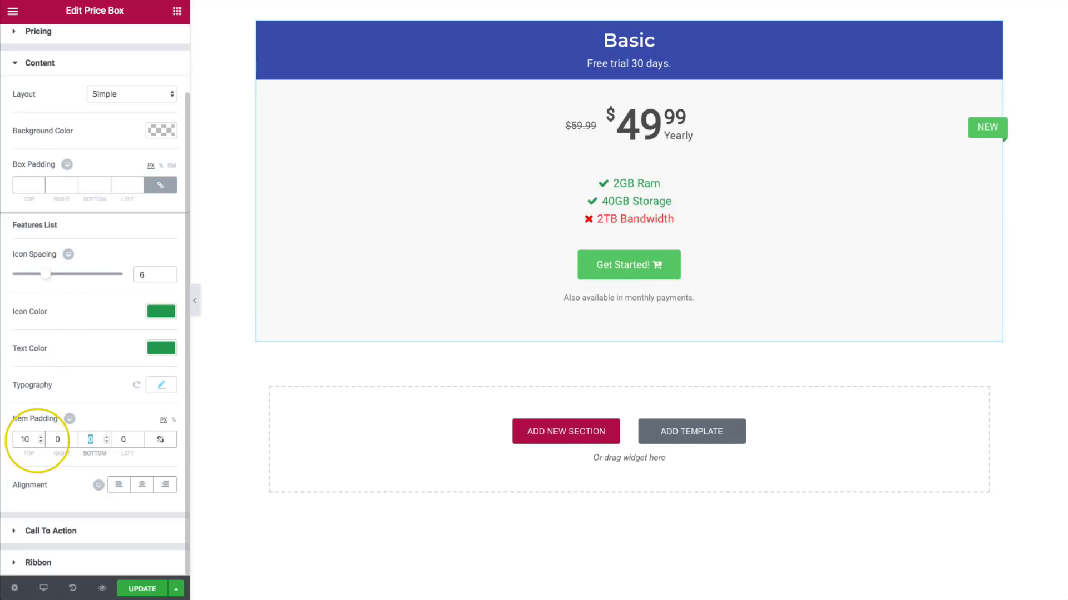
pyautogui.write('10')
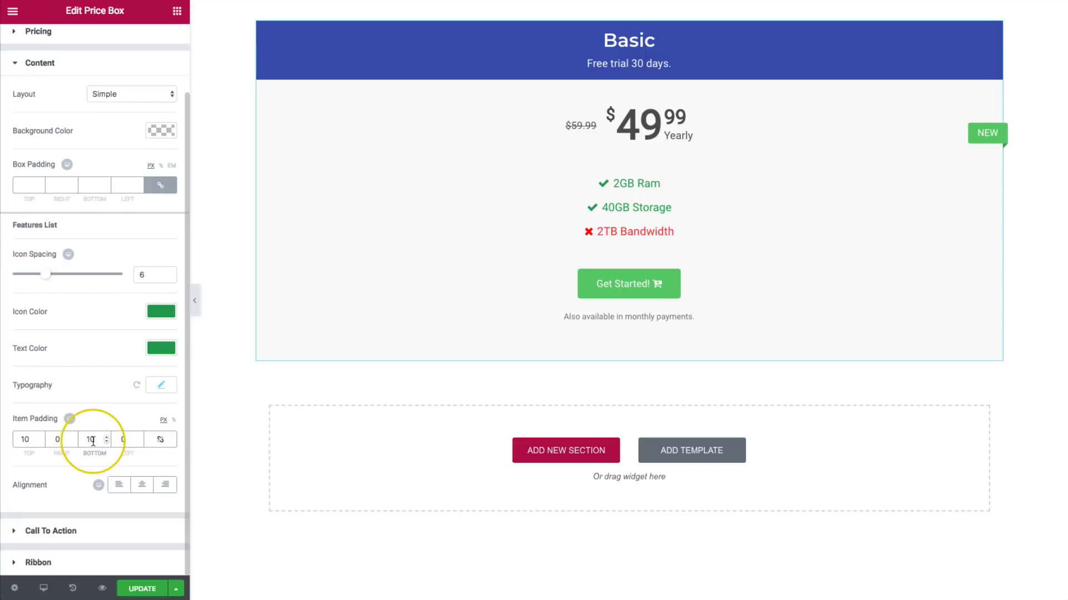
# - Try the Left and Right alignments for the features list and set the alignment to Center
pyautogui.scroll(2, 92, 441)
pyautogui.scroll(-2, 92, 440)
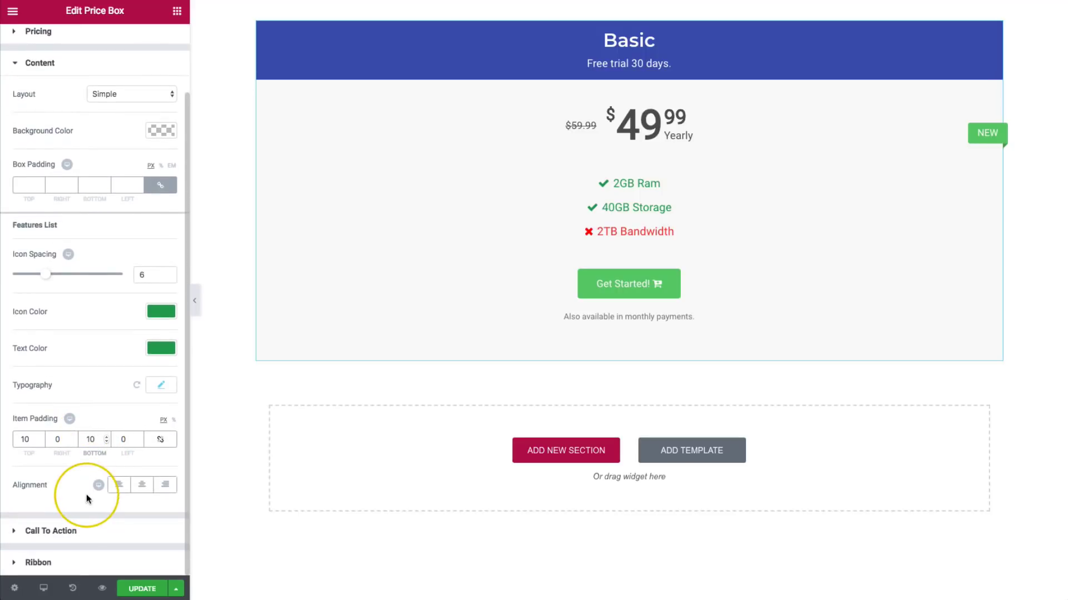
pyautogui.click(118, 486)
pyautogui.click(142, 486)
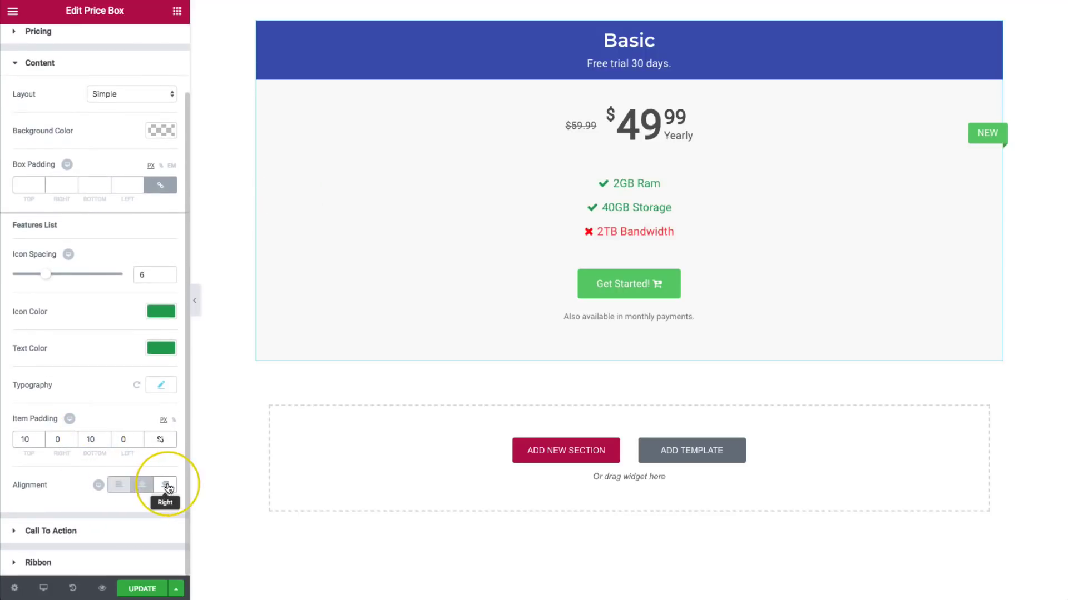
pyautogui.click(165, 485)
pyautogui.click(142, 486)
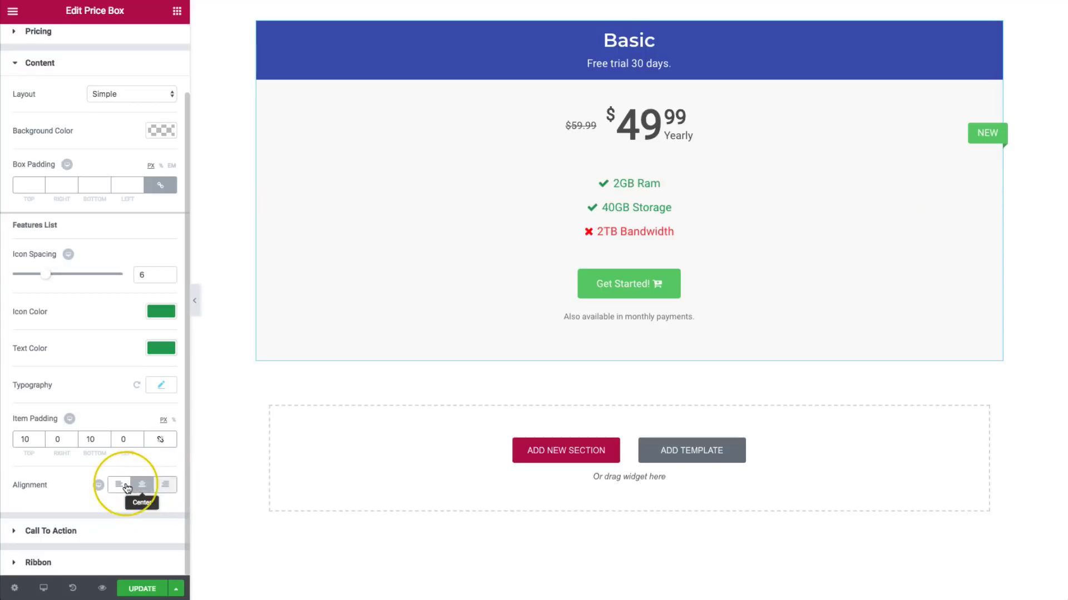
# - Give the call to action area a light grey background color
pyautogui.click(50, 531)
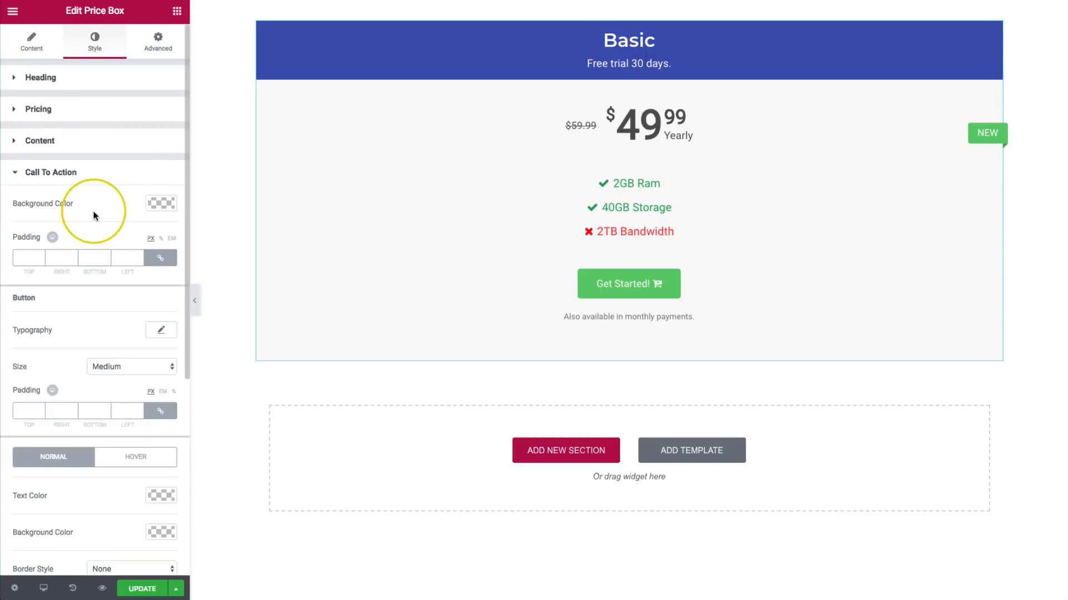
pyautogui.click(156, 205)
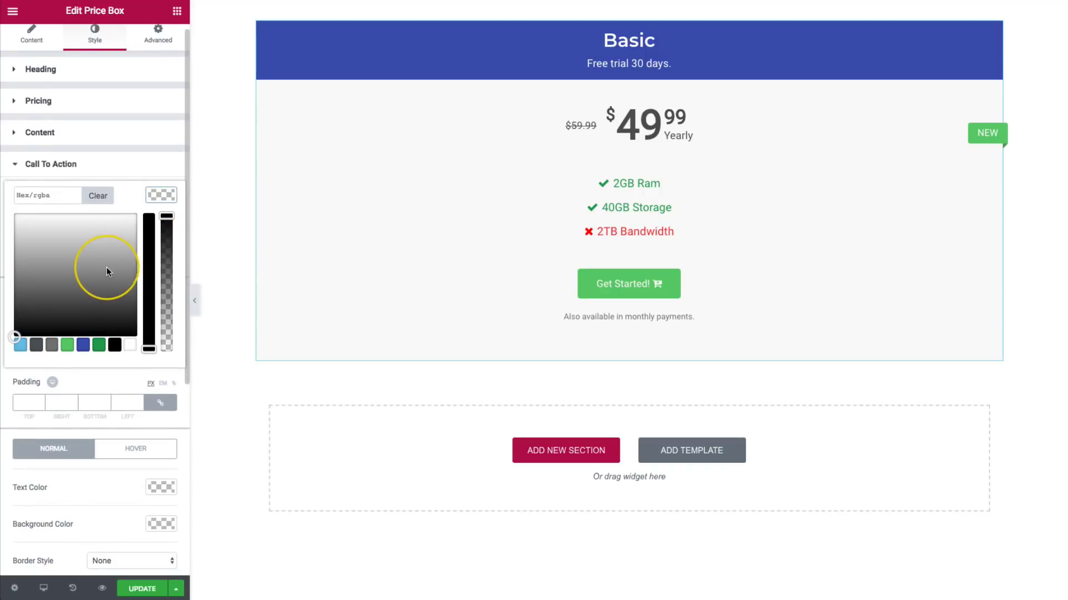
pyautogui.moveTo(105, 272); pyautogui.dragTo(127, 225)
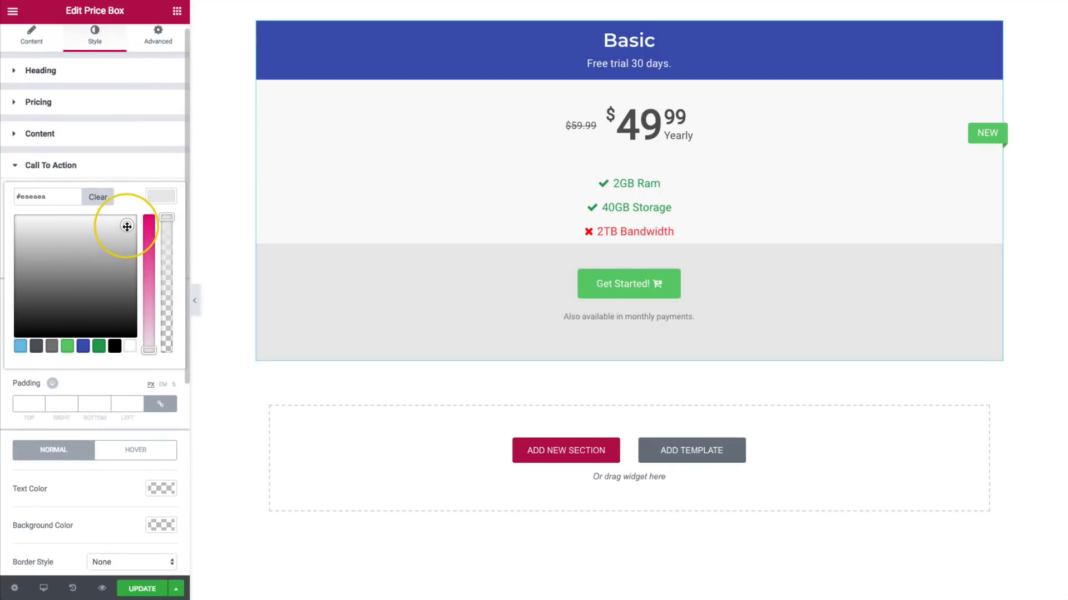
pyautogui.click(162, 199)
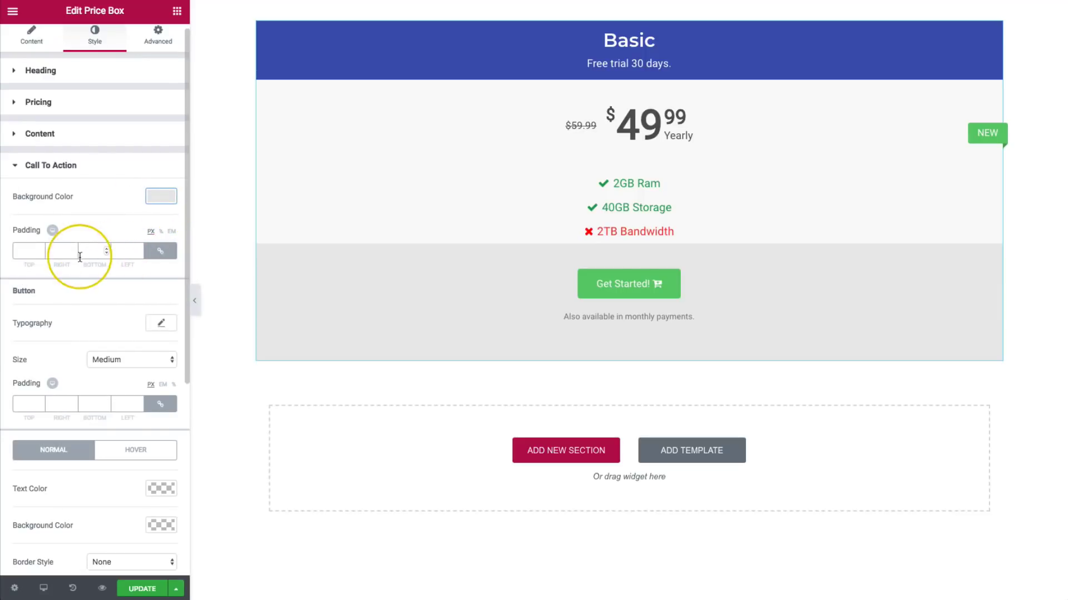
# - Unlink the call to action area's padding and set its top and bottom values to 50 px
pyautogui.click(160, 251)
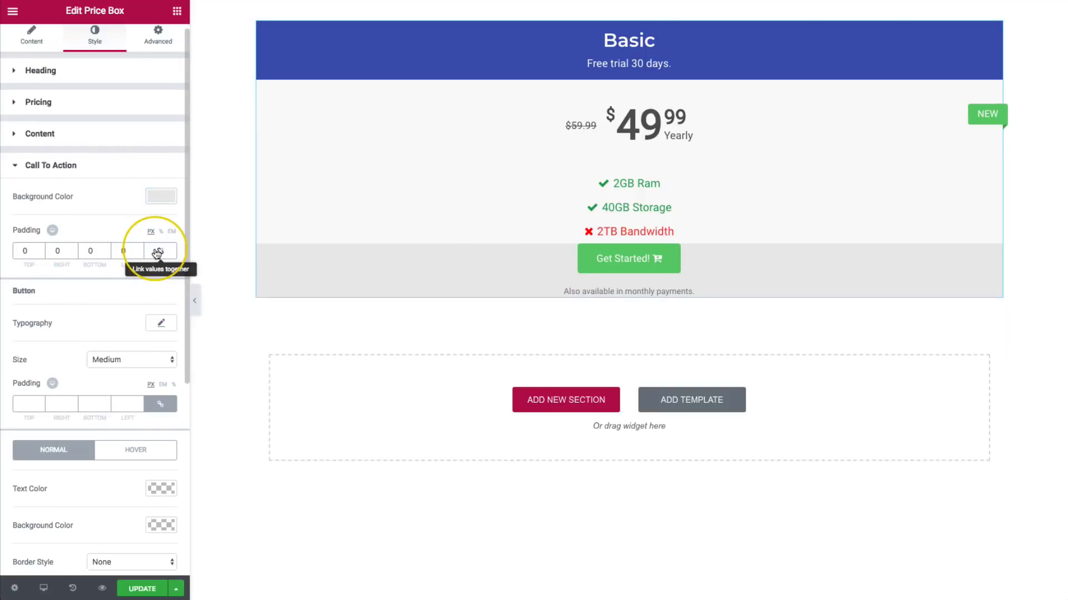
pyautogui.moveTo(27, 251); pyautogui.dragTo(6, 255)
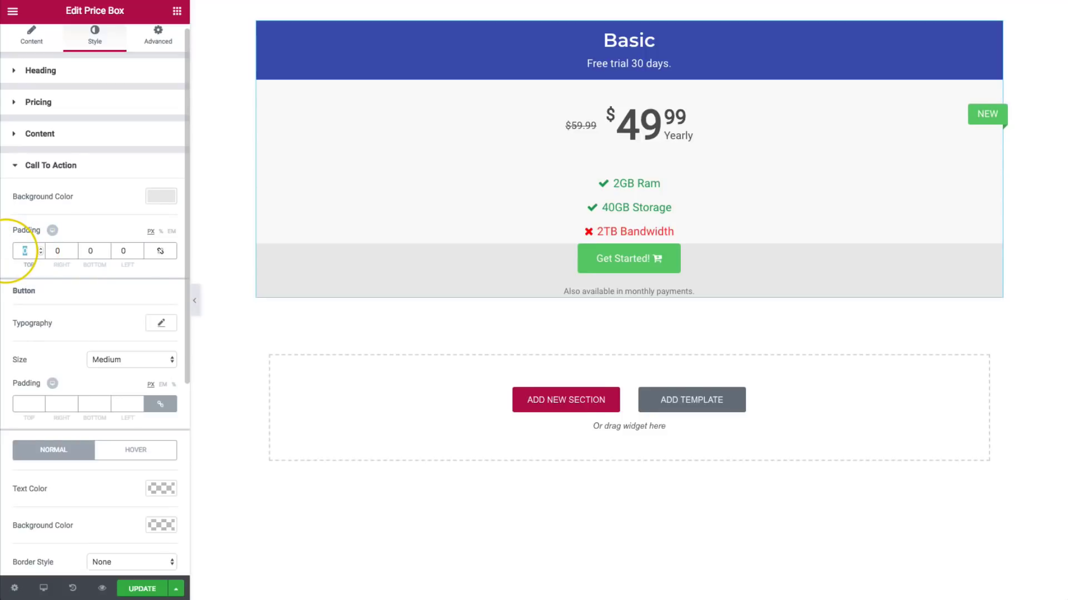
pyautogui.write('5050')
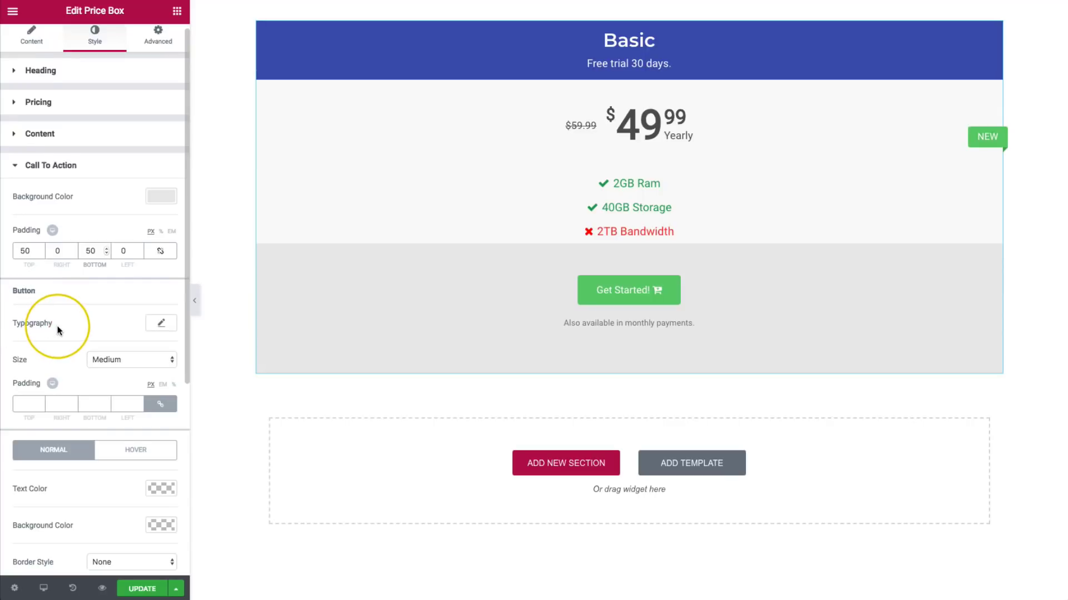
# - Increase the font size of the call to action button's typography and set the button size to Large
pyautogui.scroll(-3, 65, 329)
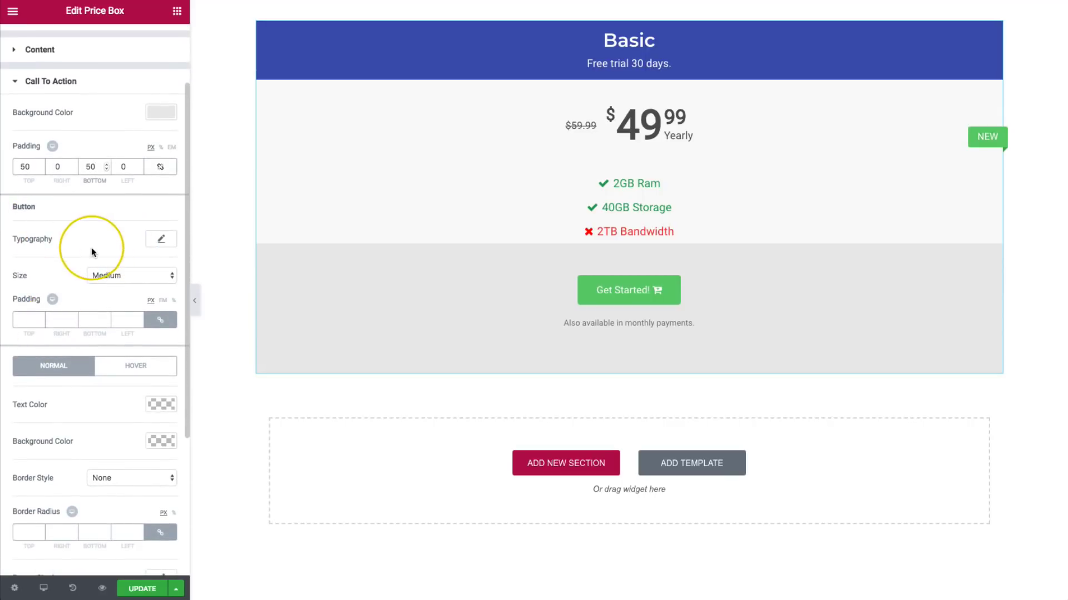
pyautogui.click(160, 238)
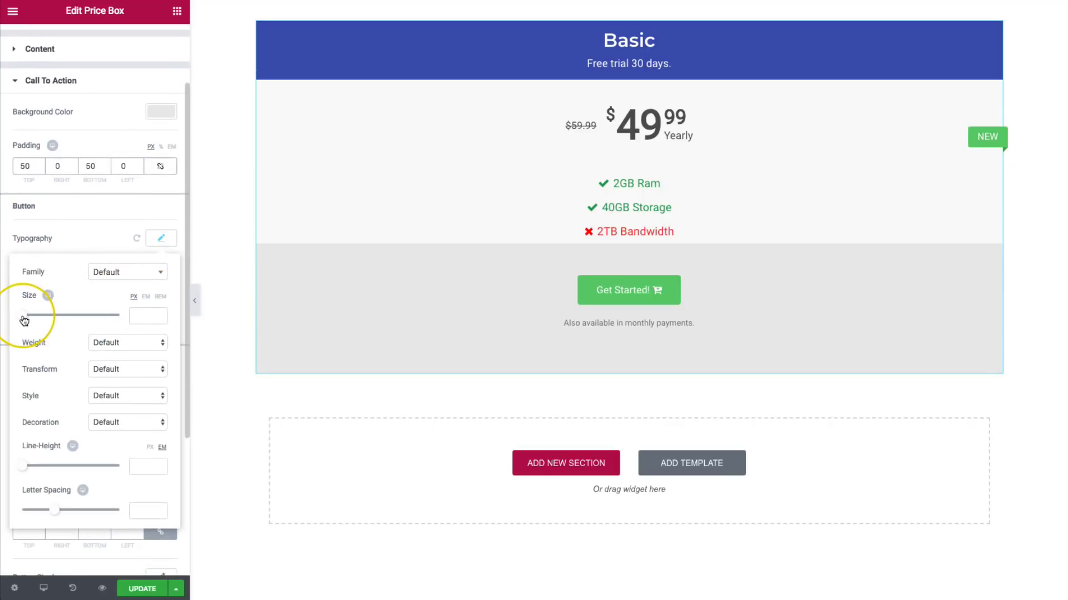
pyautogui.moveTo(24, 320); pyautogui.dragTo(32, 318)
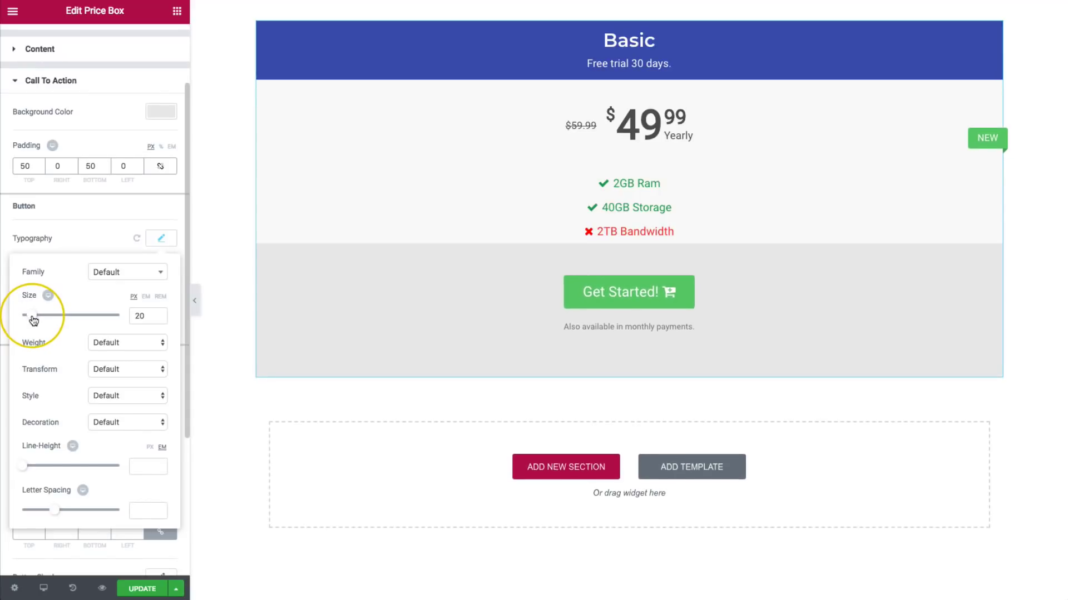
pyautogui.click(159, 241)
pyautogui.click(106, 275)
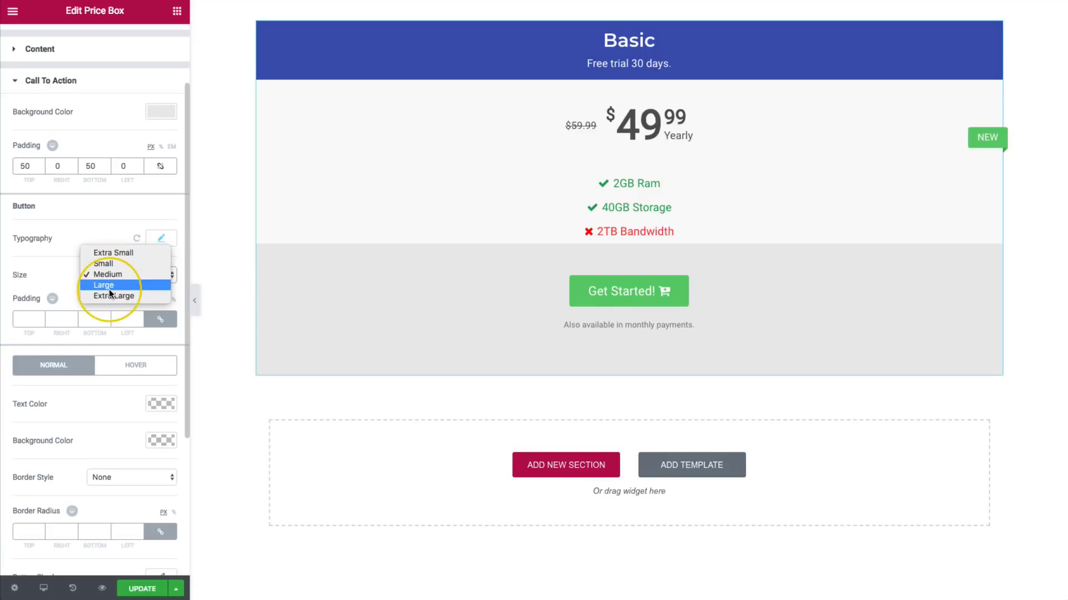
pyautogui.click(109, 287)
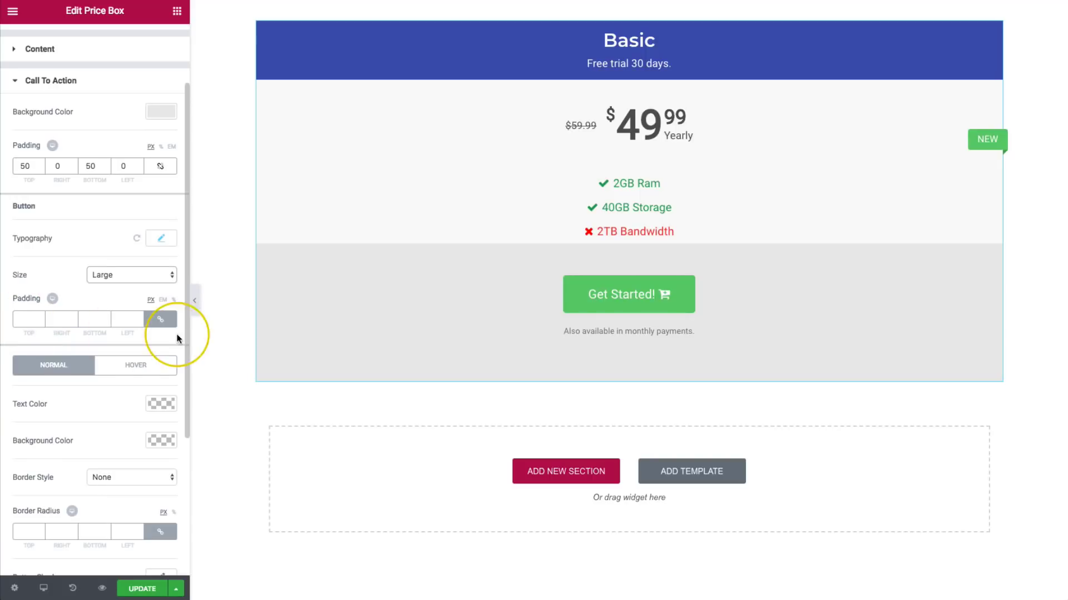
# - Unlink the button's padding and set top and bottom to 15 px and right and left to 80 px
pyautogui.click(160, 319)
pyautogui.click(23, 320)
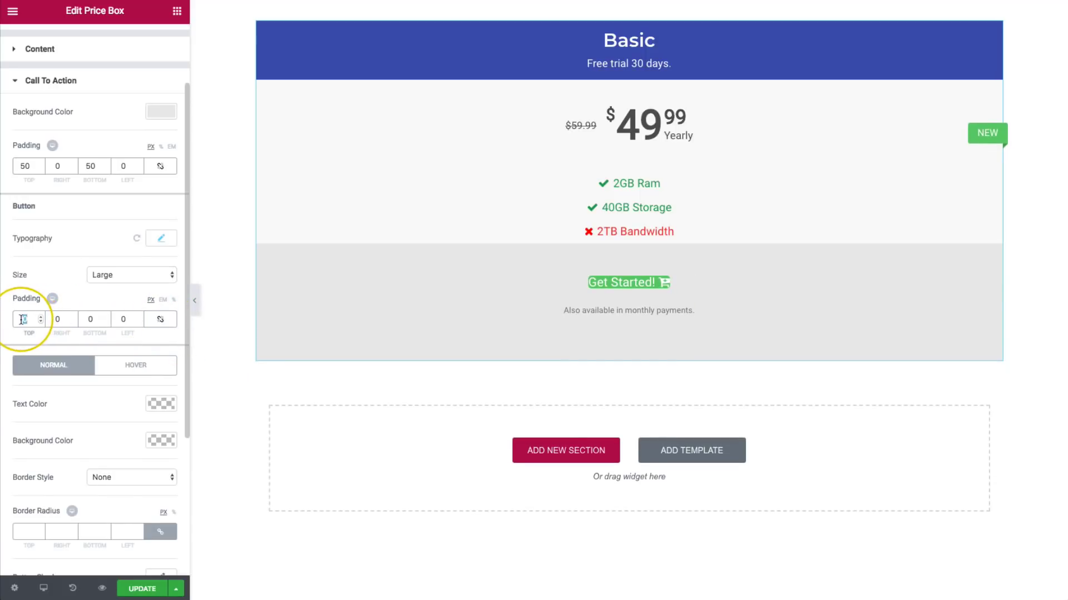
pyautogui.write('15')
pyautogui.press('Tab')
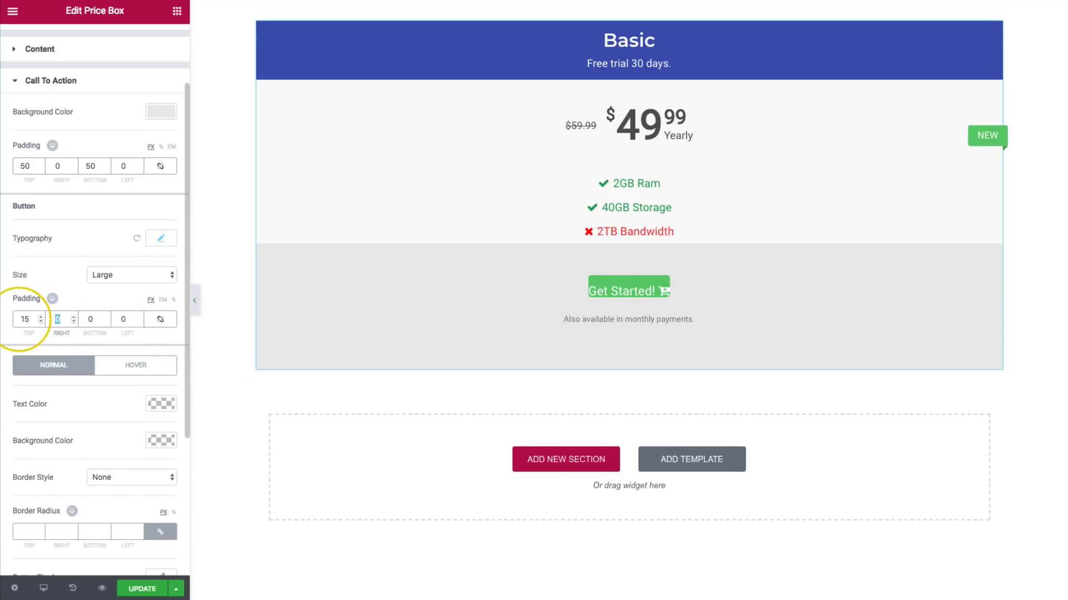
pyautogui.write('80')
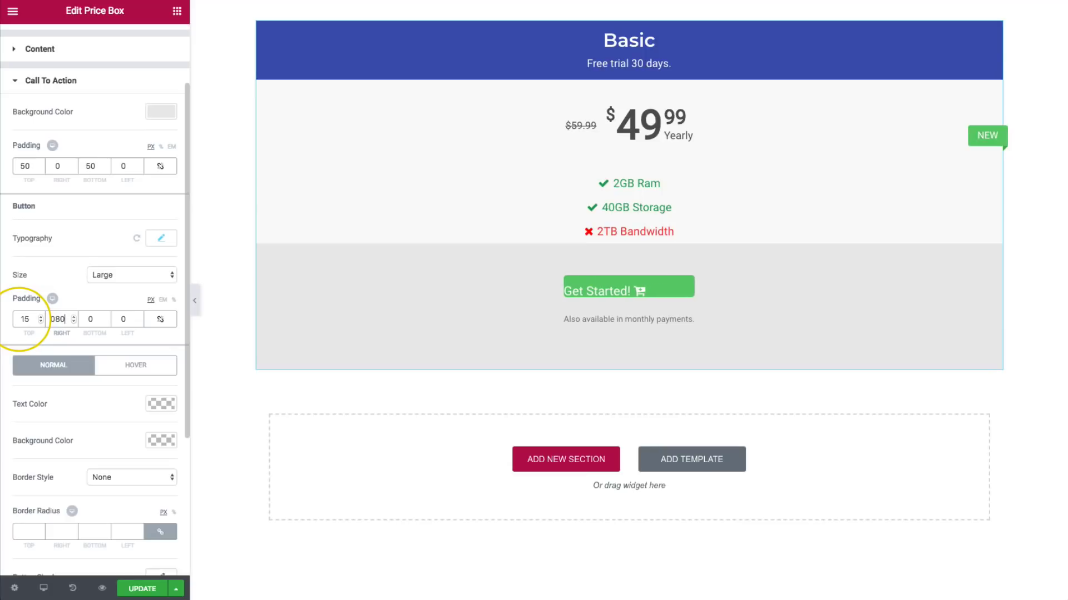
pyautogui.press('Tab')
pyautogui.write('15')
pyautogui.press('Tab')
pyautogui.write('80')
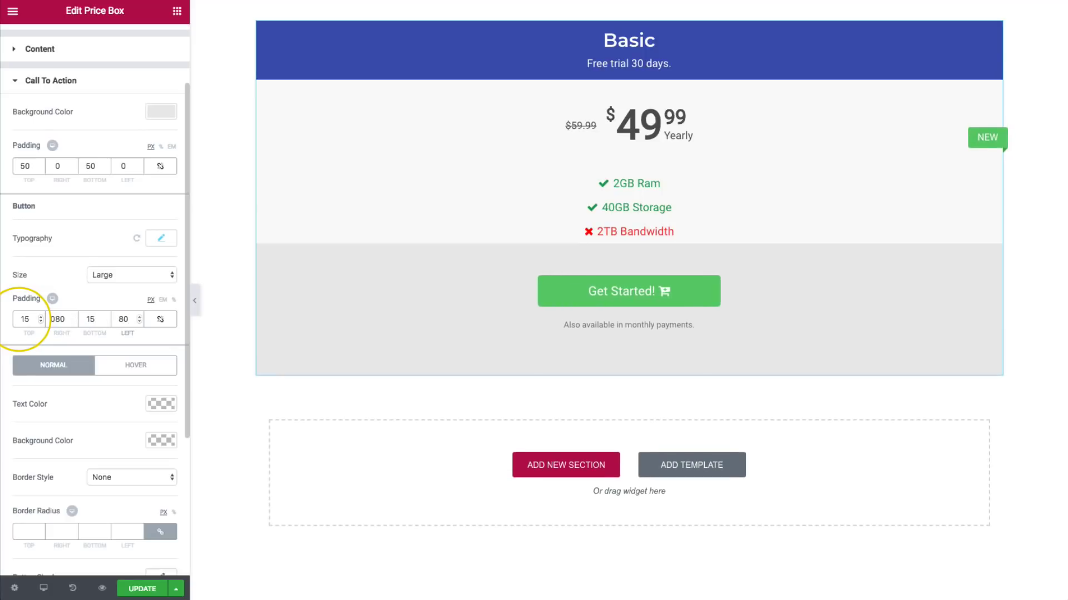
# - Set the normal-state text color of the call to action button to black (#000000)
pyautogui.scroll(-2, 29, 332)
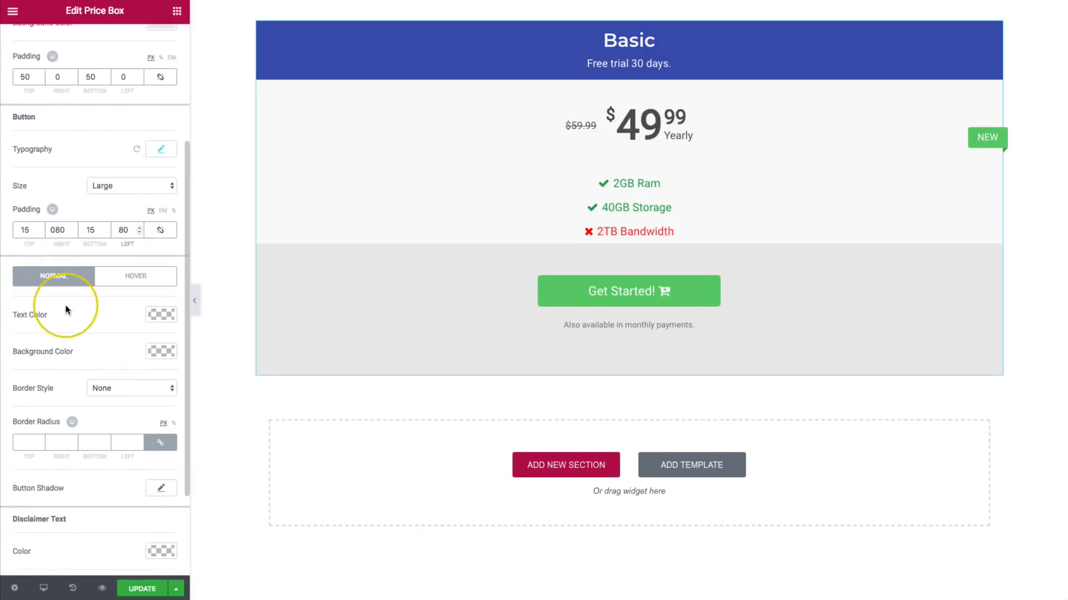
pyautogui.scroll(-1, 65, 307)
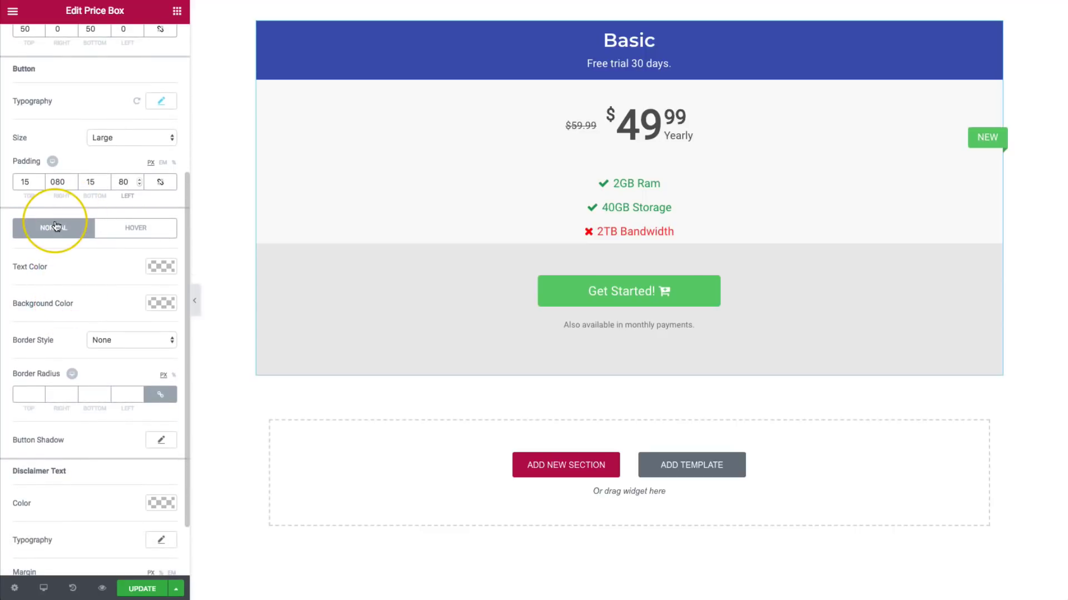
pyautogui.click(161, 267)
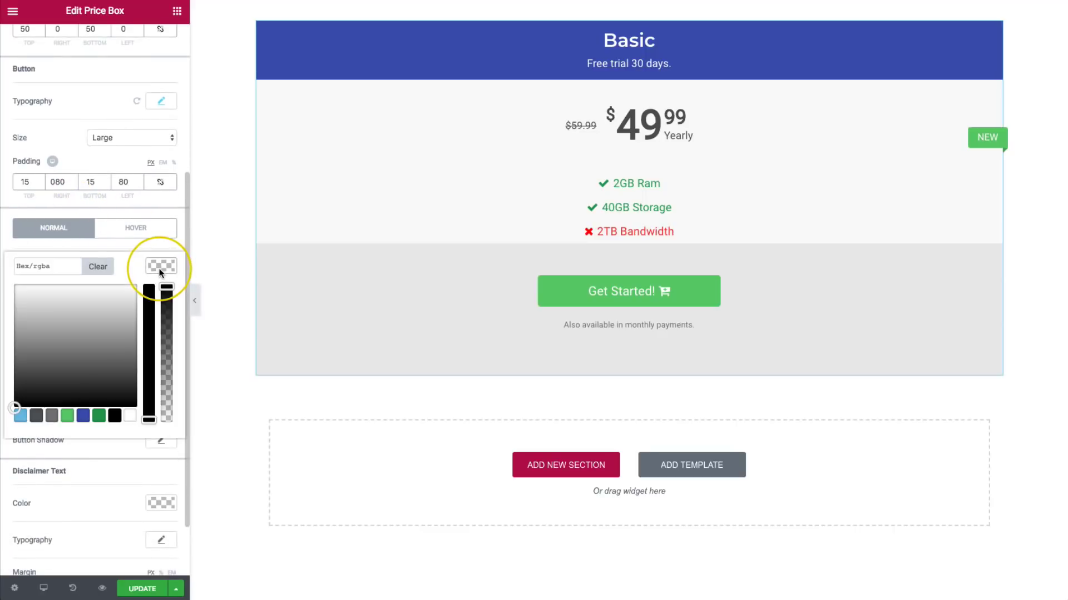
pyautogui.click(114, 416)
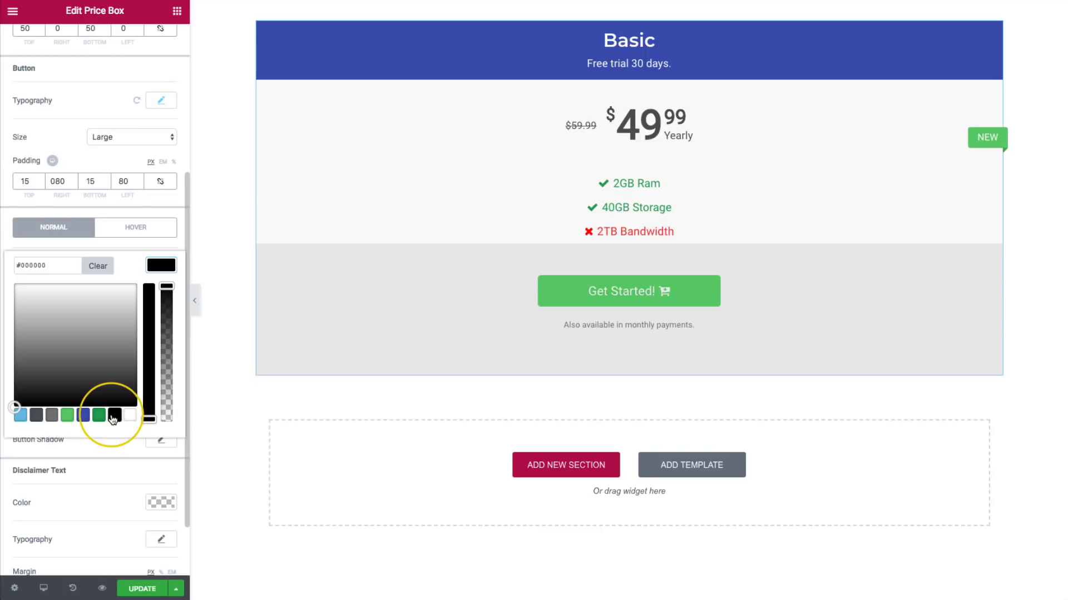
pyautogui.click(155, 268)
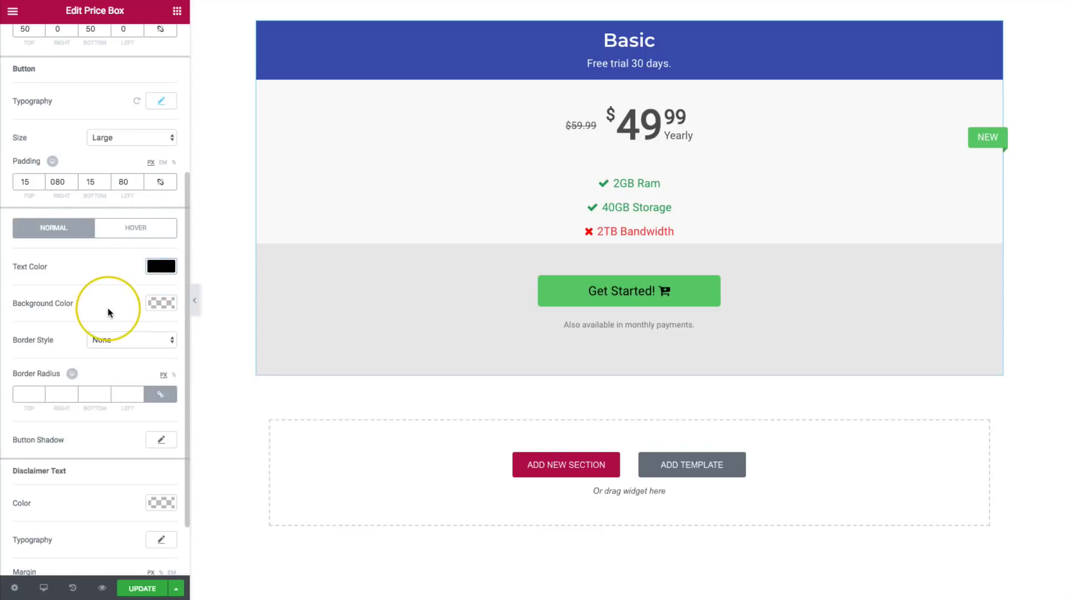
# - Try the dark blue swatch as the button's normal-state background color and set it to light blue
pyautogui.click(156, 304)
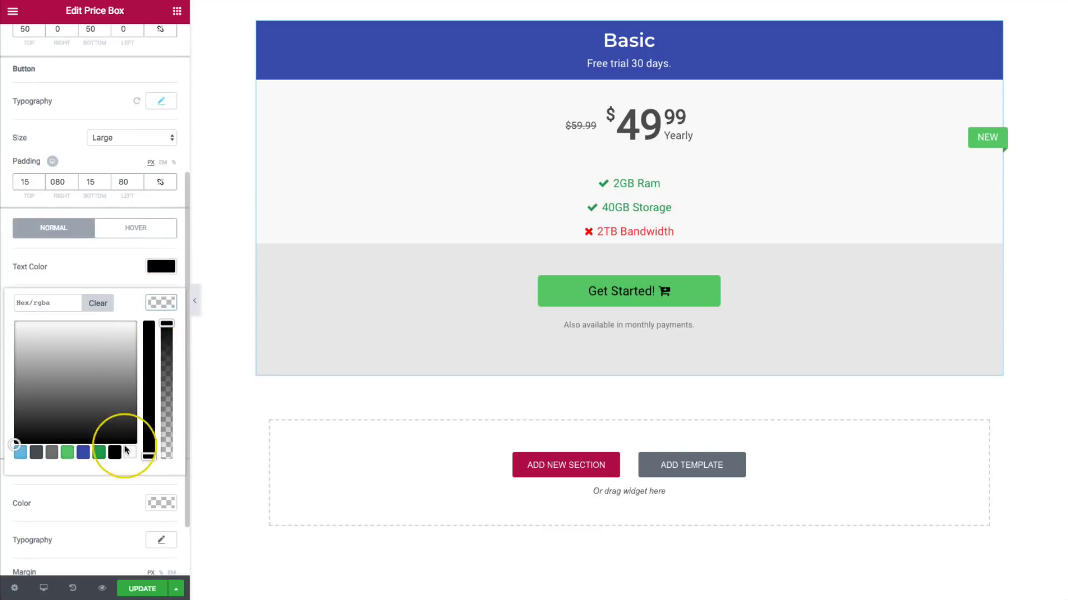
pyautogui.click(83, 453)
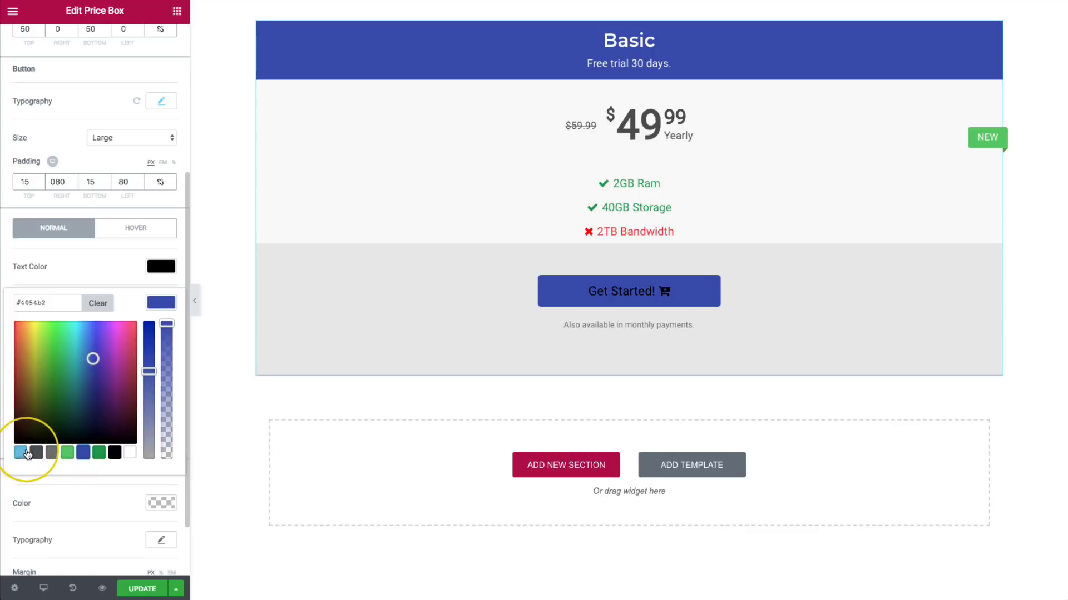
pyautogui.click(21, 452)
pyautogui.click(153, 305)
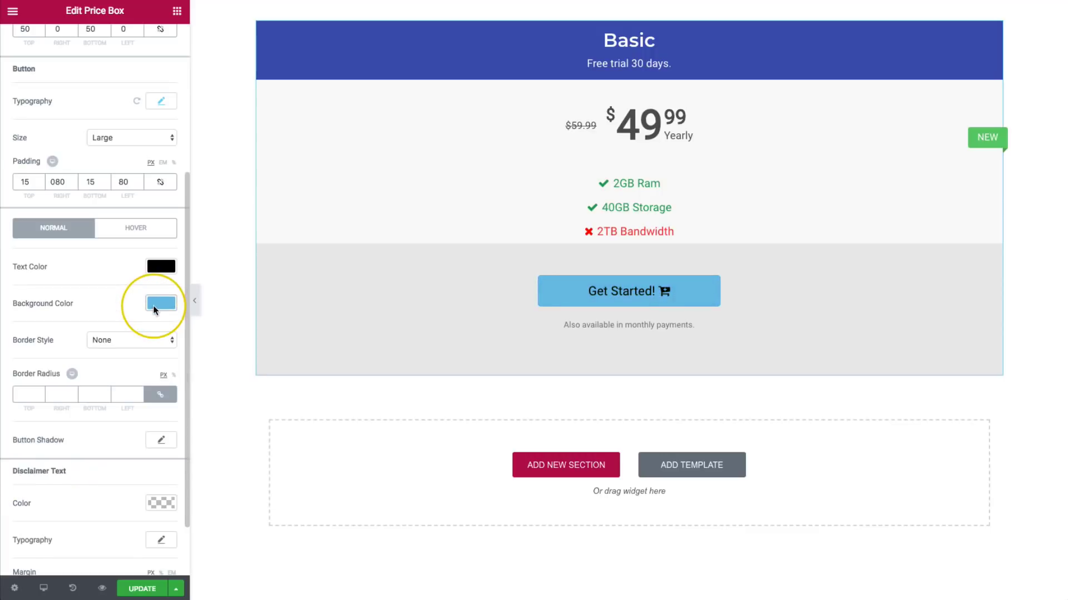
# - Keep the button's border style at None and set its linked border radius to 0 px
pyautogui.click(124, 343)
pyautogui.click(157, 324)
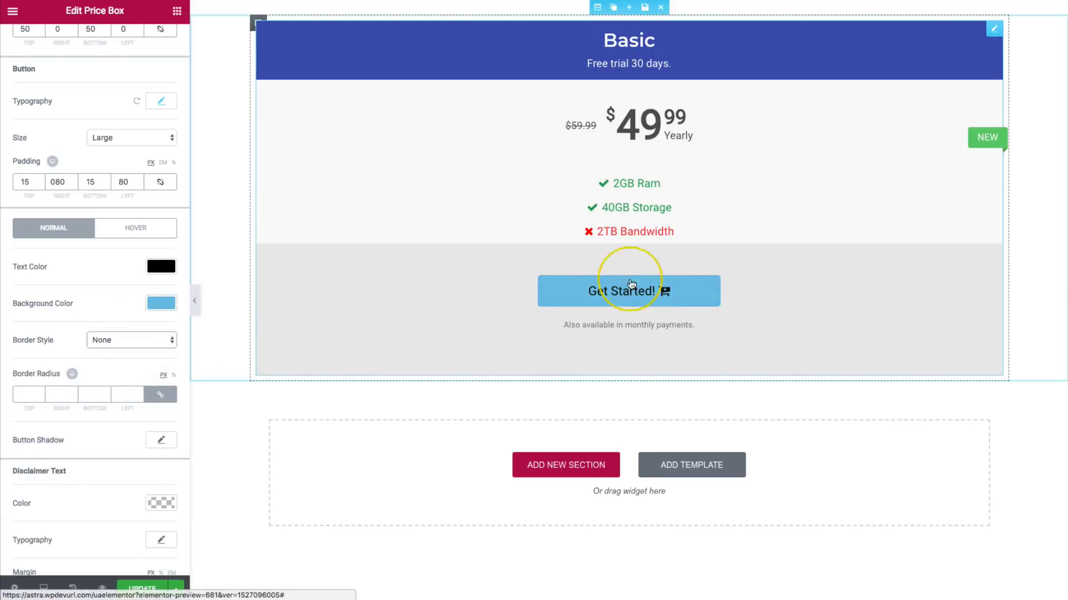
pyautogui.scroll(-1, 97, 343)
pyautogui.click(24, 332)
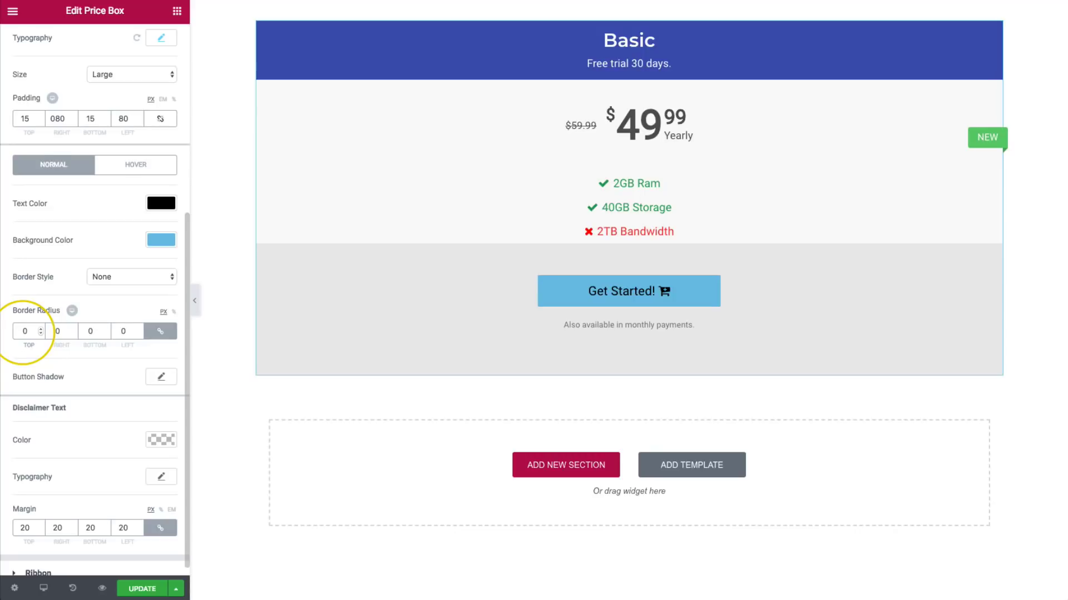
# - Set the color of the disclaimer text below the button to black (#000000)
pyautogui.scroll(-1, 28, 334)
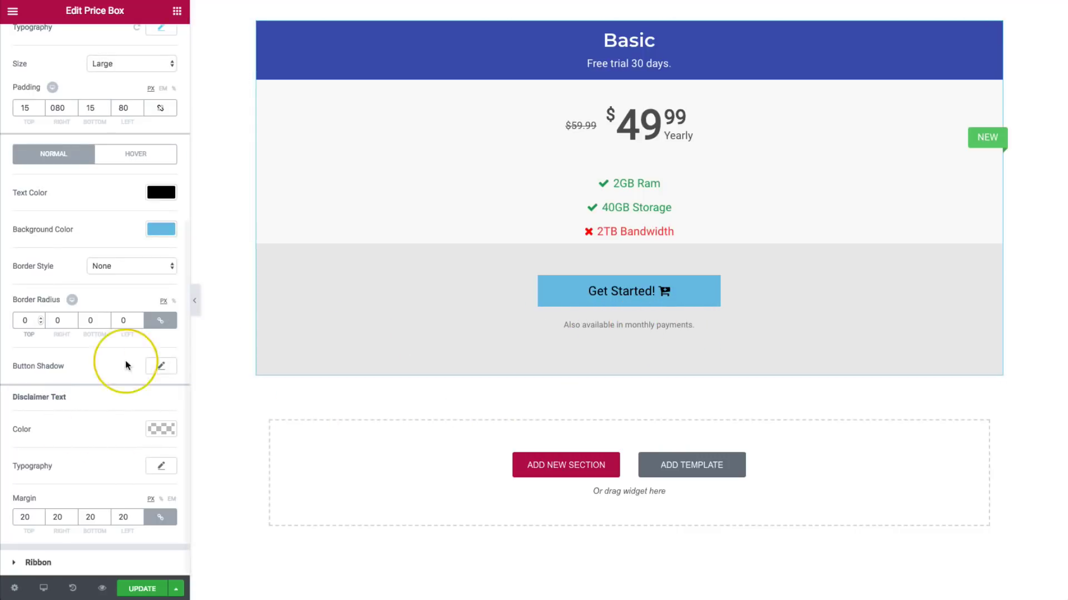
pyautogui.click(156, 429)
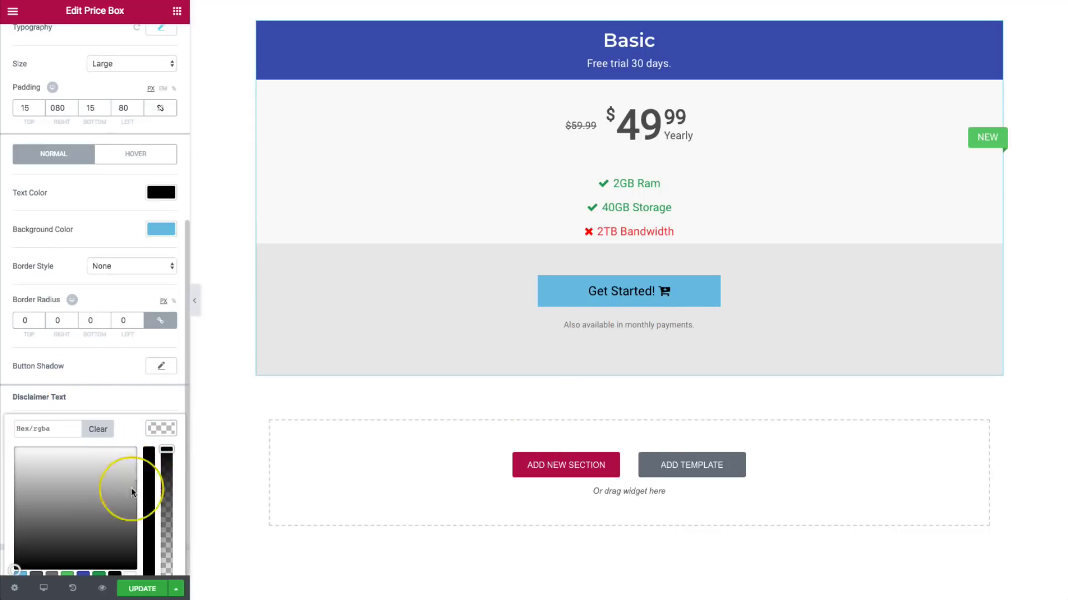
pyautogui.scroll(-1, 113, 517)
pyautogui.click(114, 552)
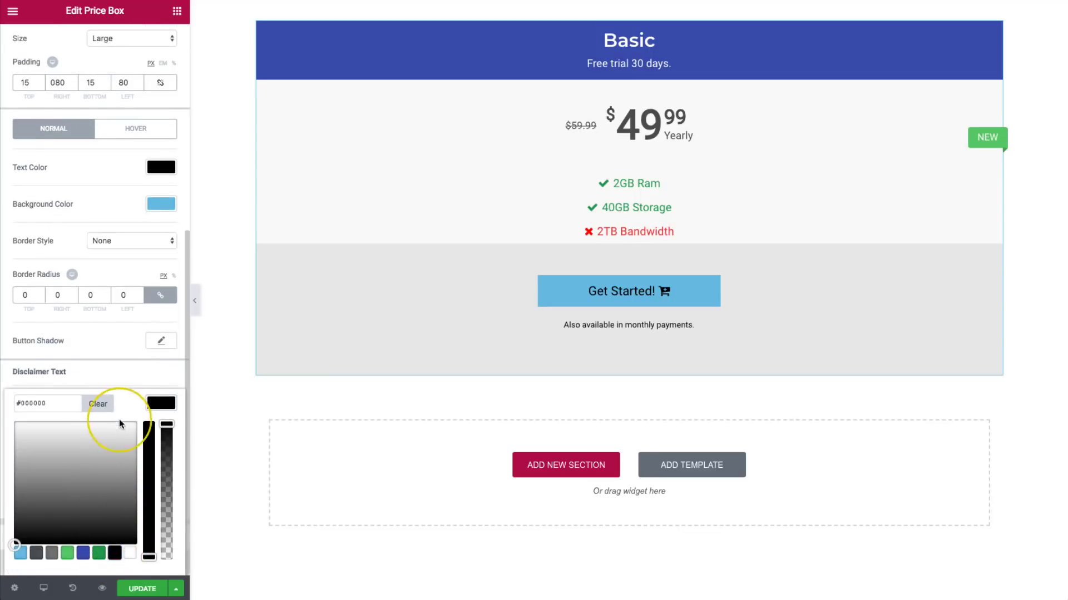
pyautogui.click(118, 376)
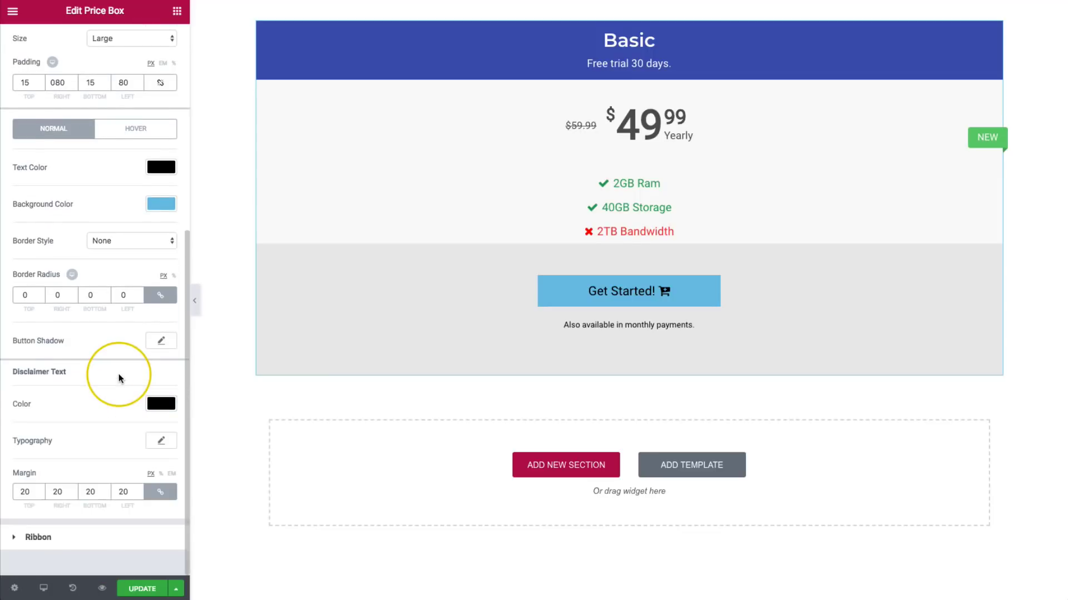
# - Try black as the ribbon's background color and set it to light blue (#6ec1e4)
pyautogui.click(74, 541)
pyautogui.click(173, 239)
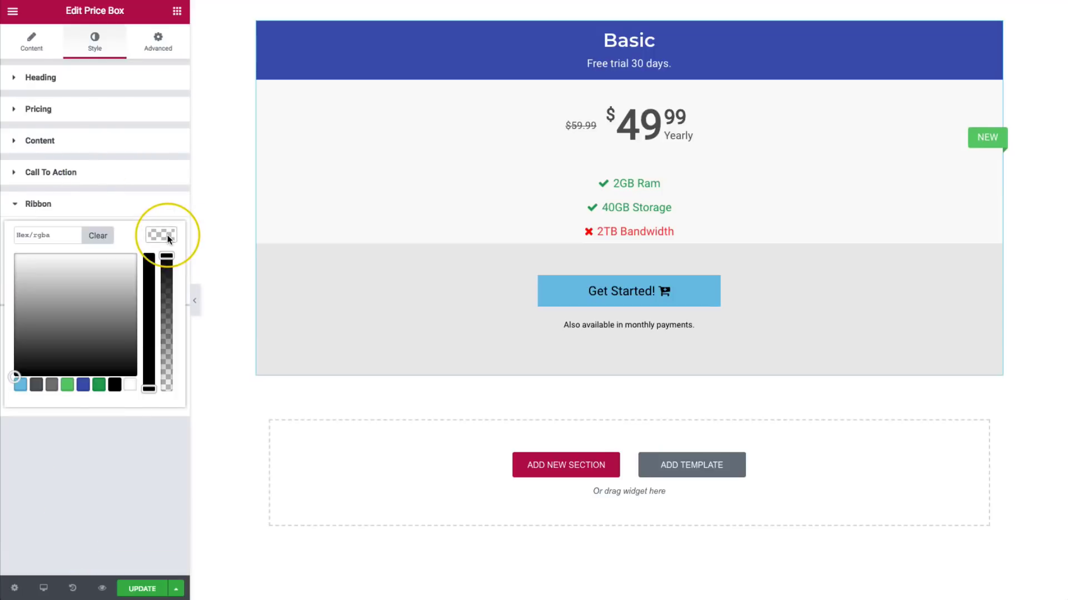
pyautogui.click(114, 385)
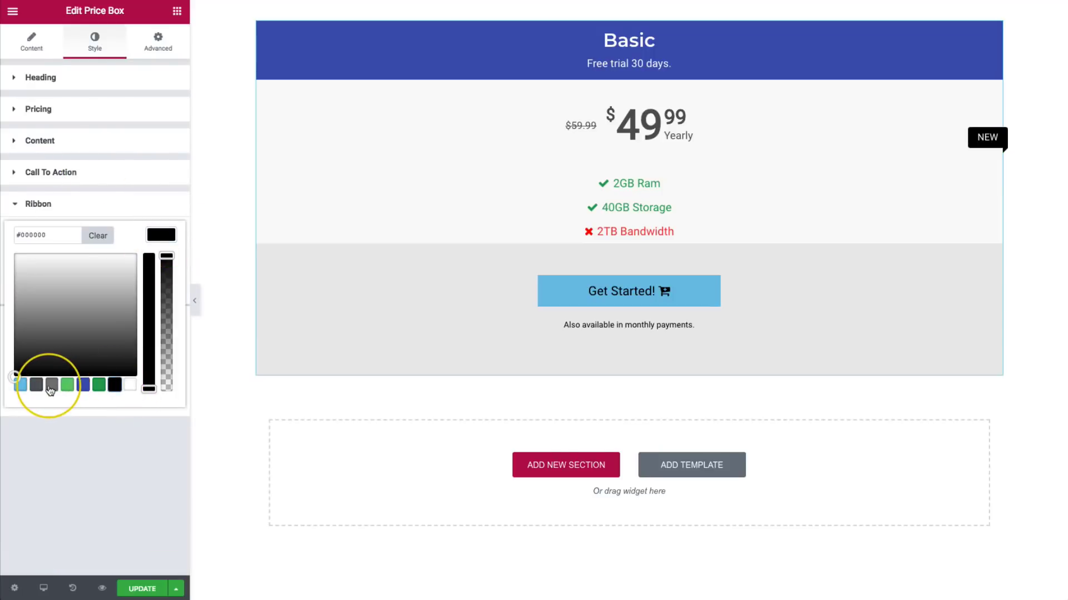
pyautogui.click(21, 386)
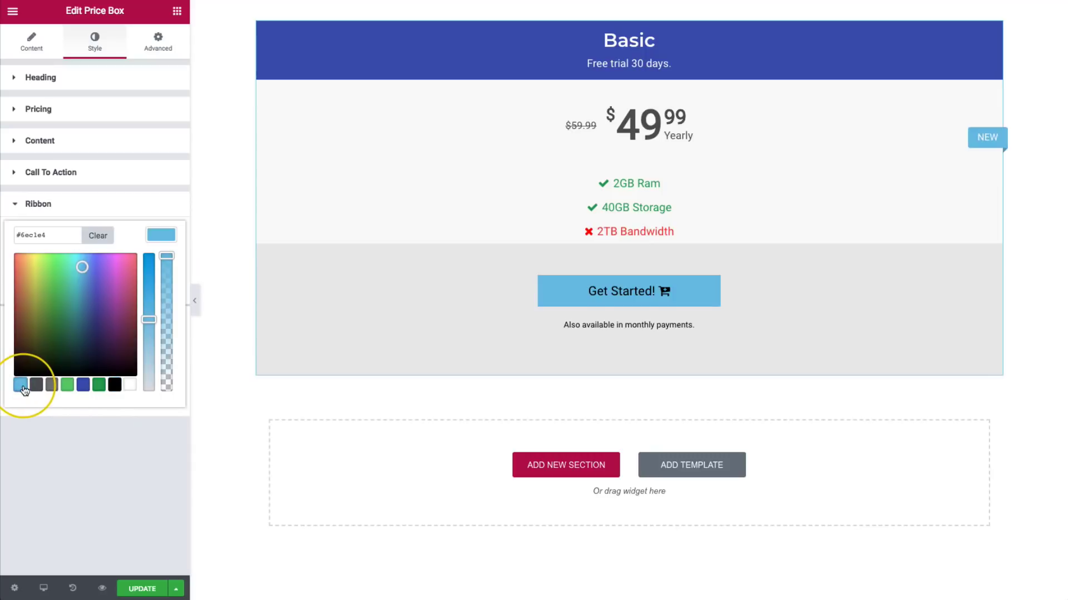
pyautogui.click(155, 237)
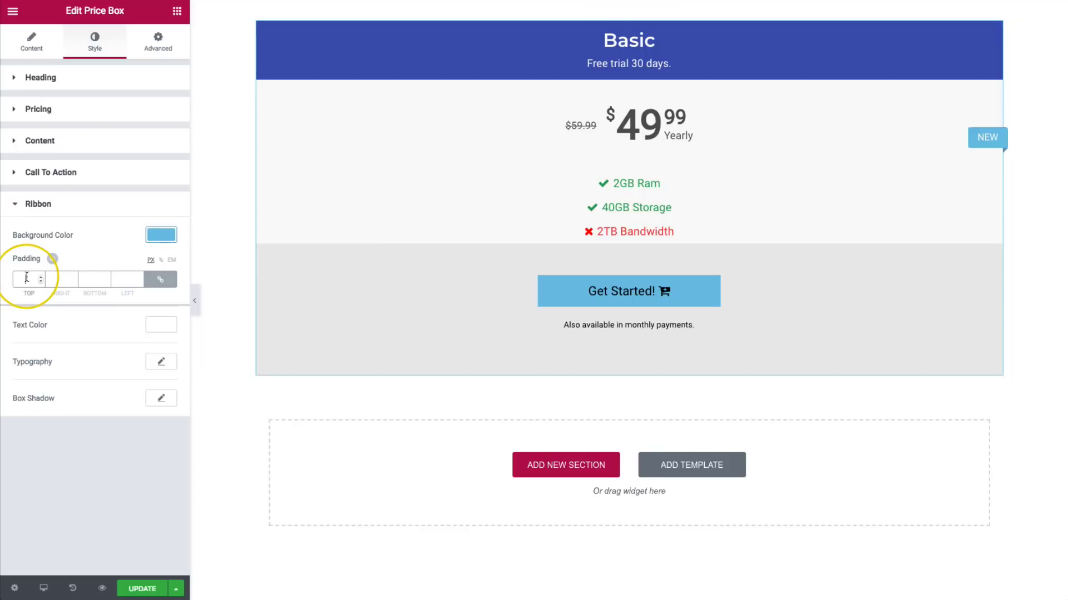
# - Try a linked padding of 100 px on the ribbon and set it to 15 px on all sides
pyautogui.write('100')
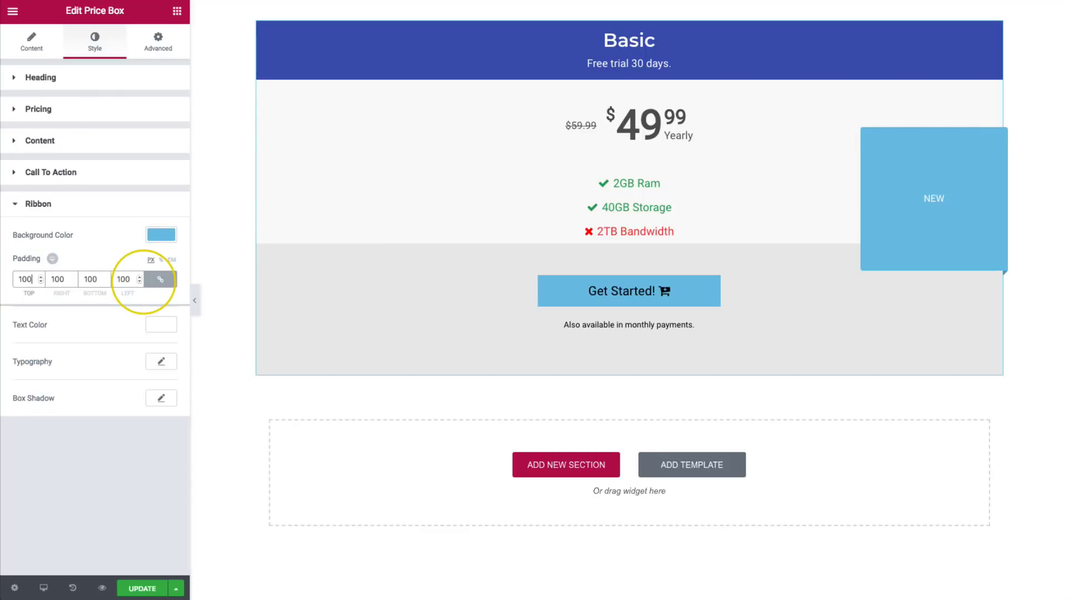
pyautogui.press('BackSpace')
pyautogui.press('BackSpace')
pyautogui.write('5')
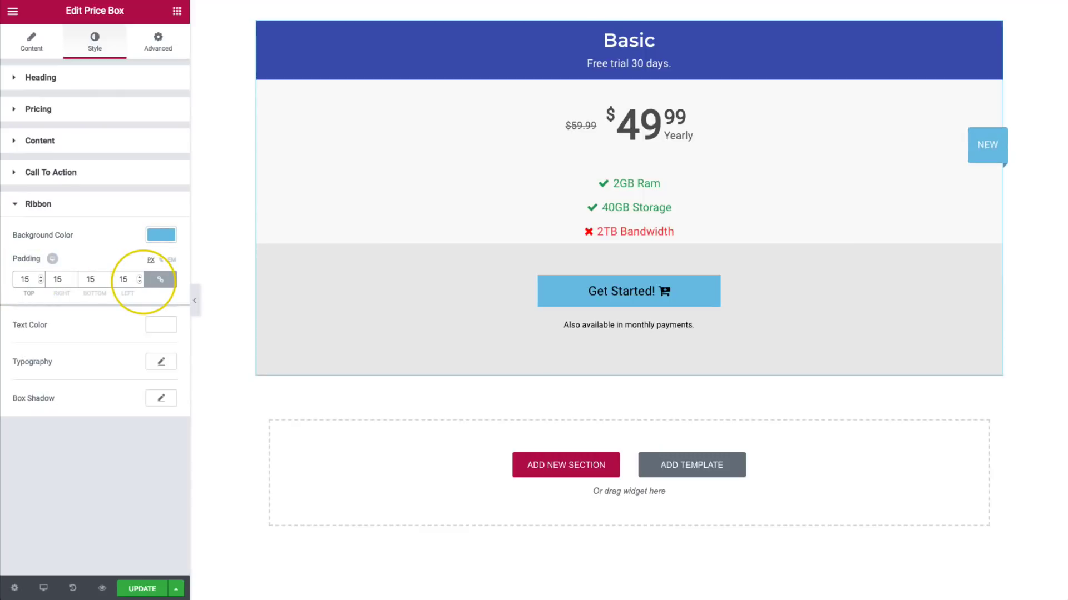
pyautogui.click(96, 330)
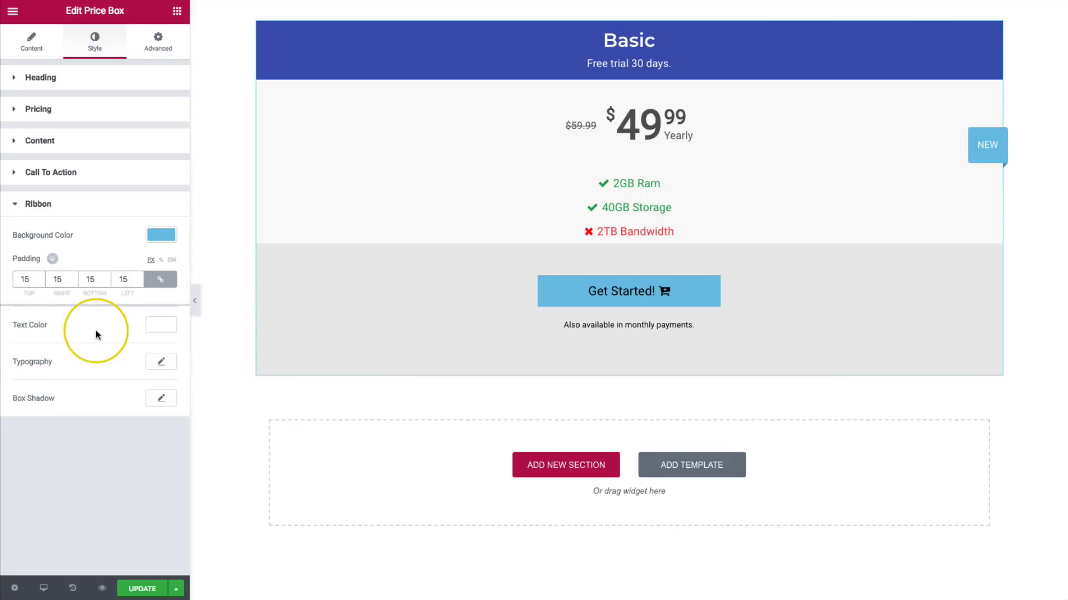
# - Set the ribbon's text color to black (#000000)
pyautogui.click(154, 325)
pyautogui.click(115, 474)
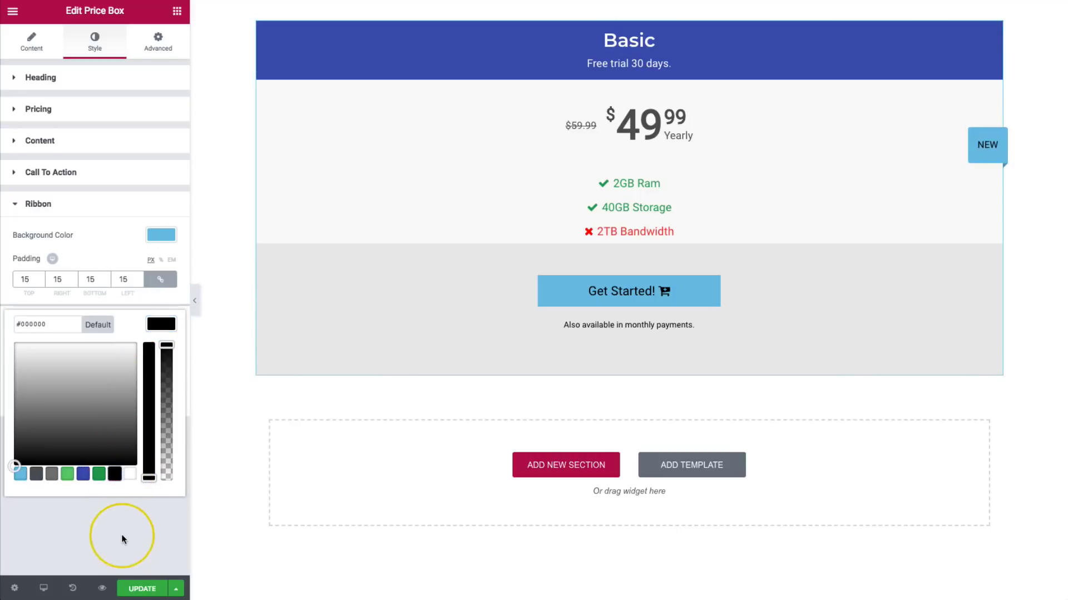
pyautogui.click(122, 538)
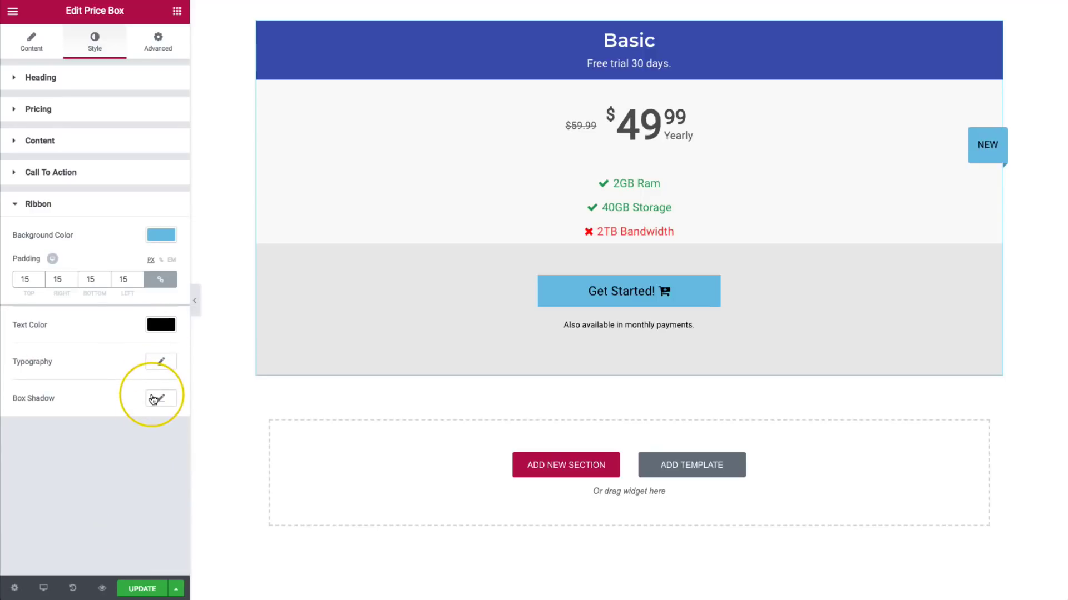
# - Try the default box shadow on the ribbon and reset it
pyautogui.click(163, 399)
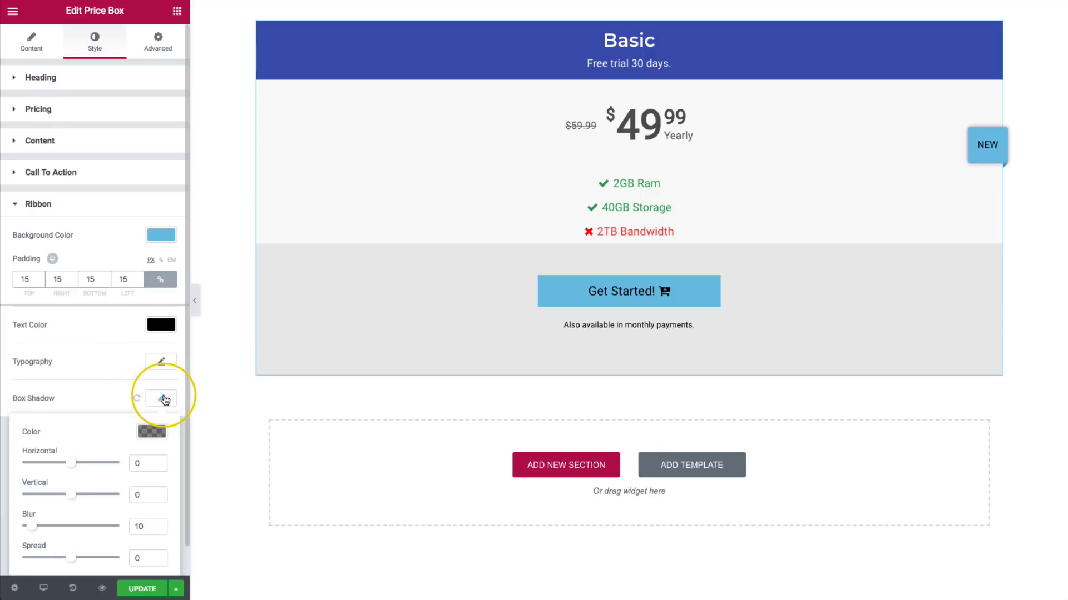
pyautogui.click(162, 399)
pyautogui.click(136, 399)
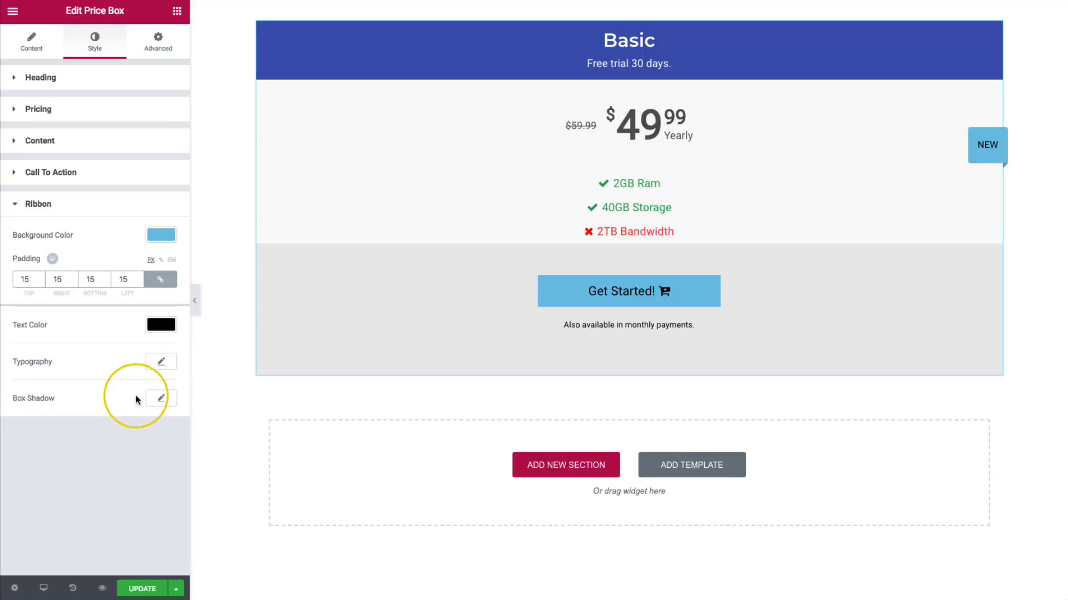
# - Try the Features at Bottom and Circular Background for Price styles on the price box and restore the Normal style
pyautogui.click(158, 43)
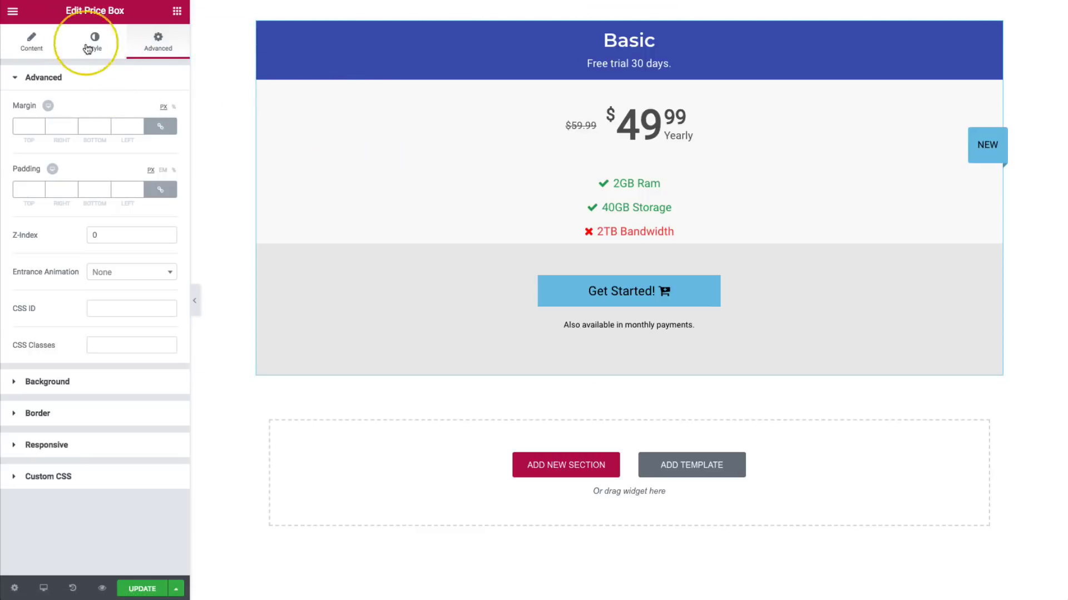
pyautogui.click(32, 40)
pyautogui.click(101, 110)
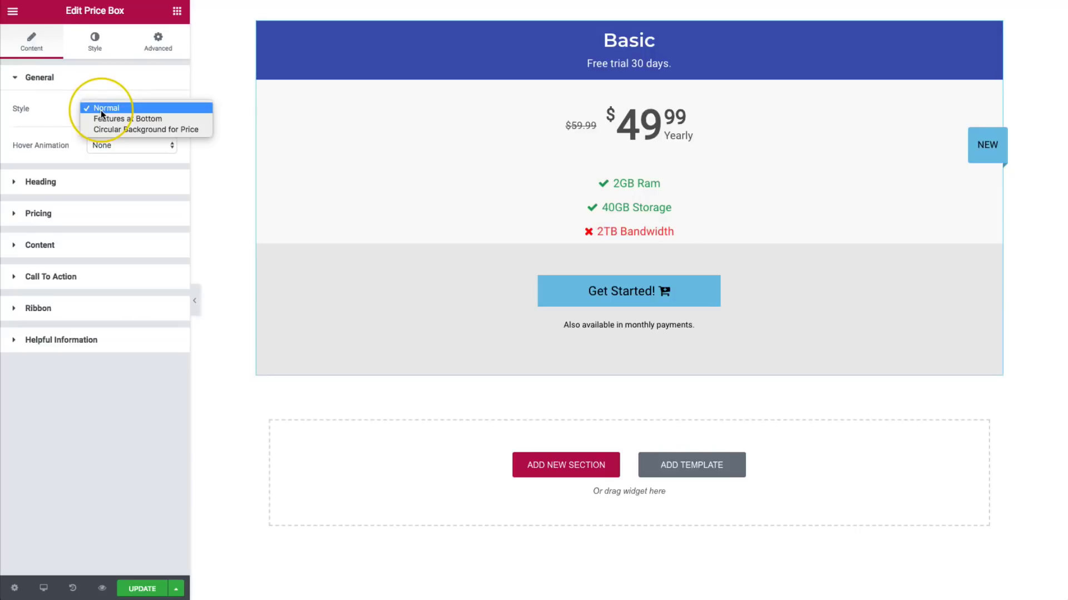
pyautogui.click(105, 119)
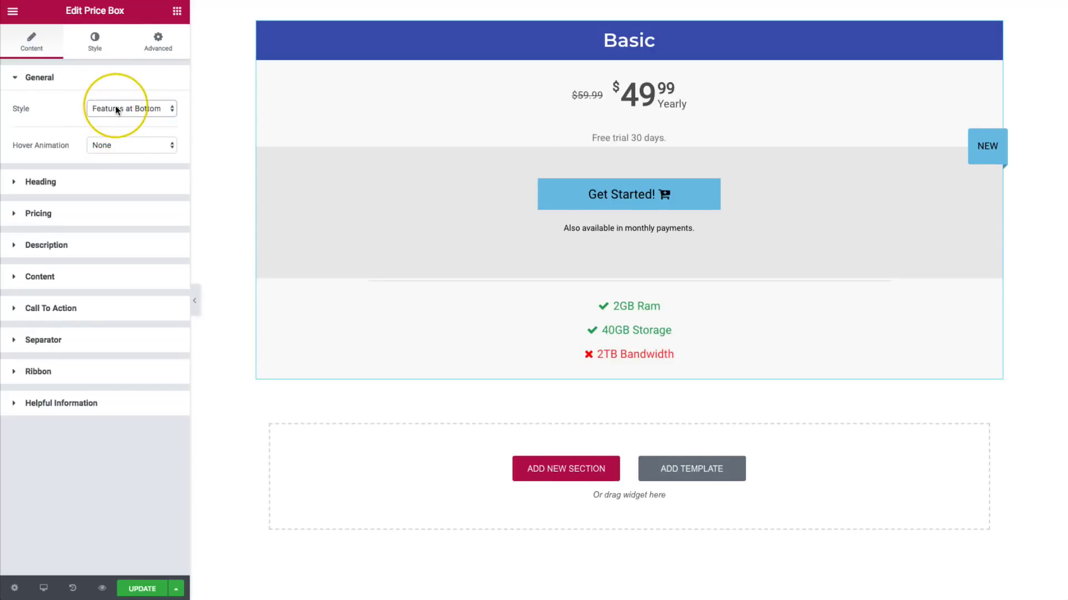
pyautogui.click(116, 110)
pyautogui.click(115, 118)
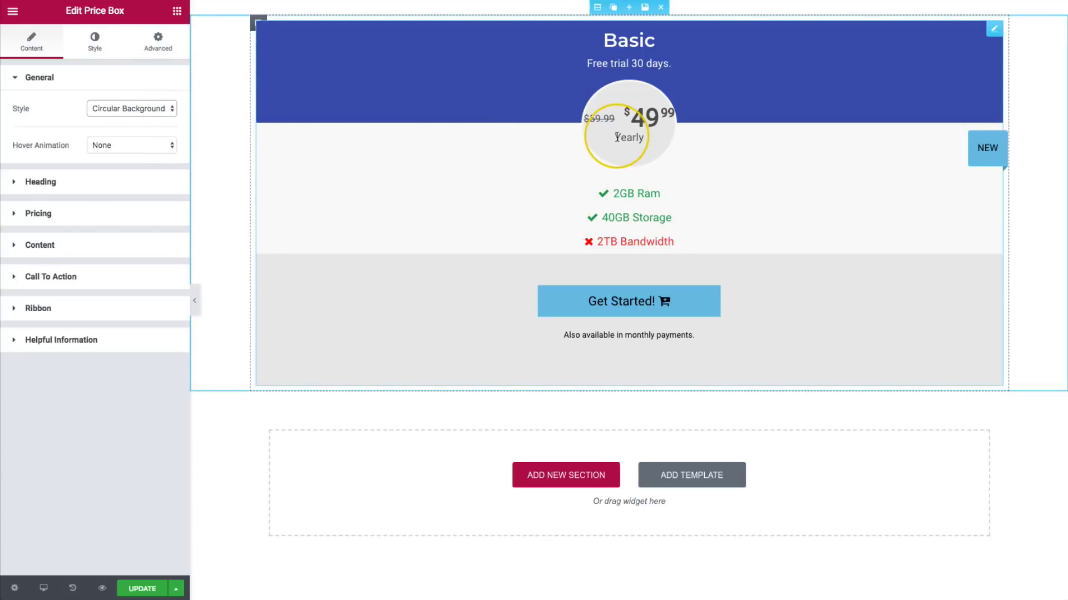
pyautogui.click(124, 112)
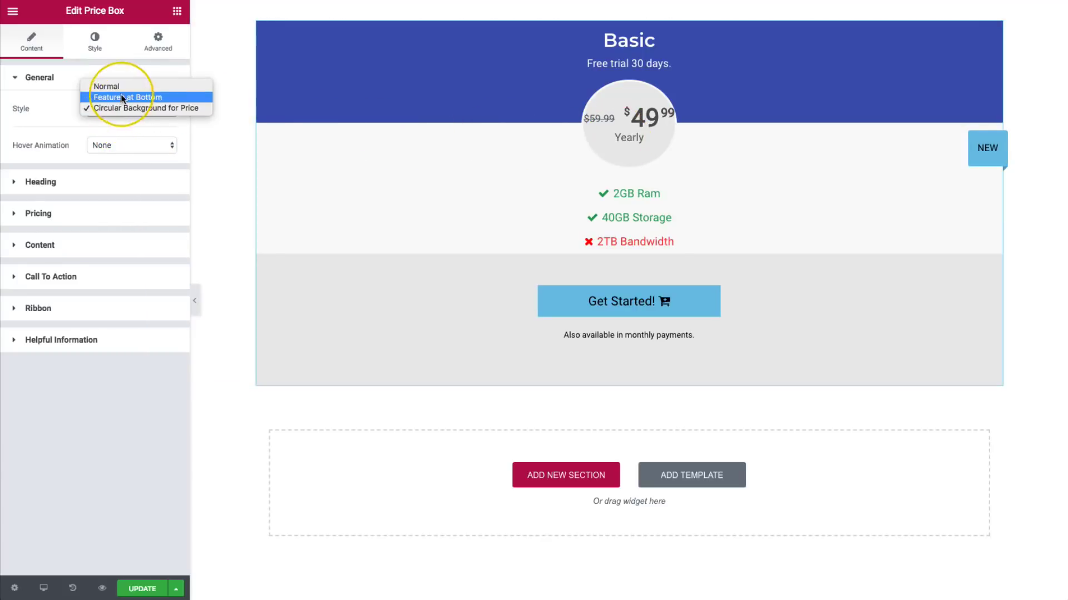
pyautogui.click(120, 88)
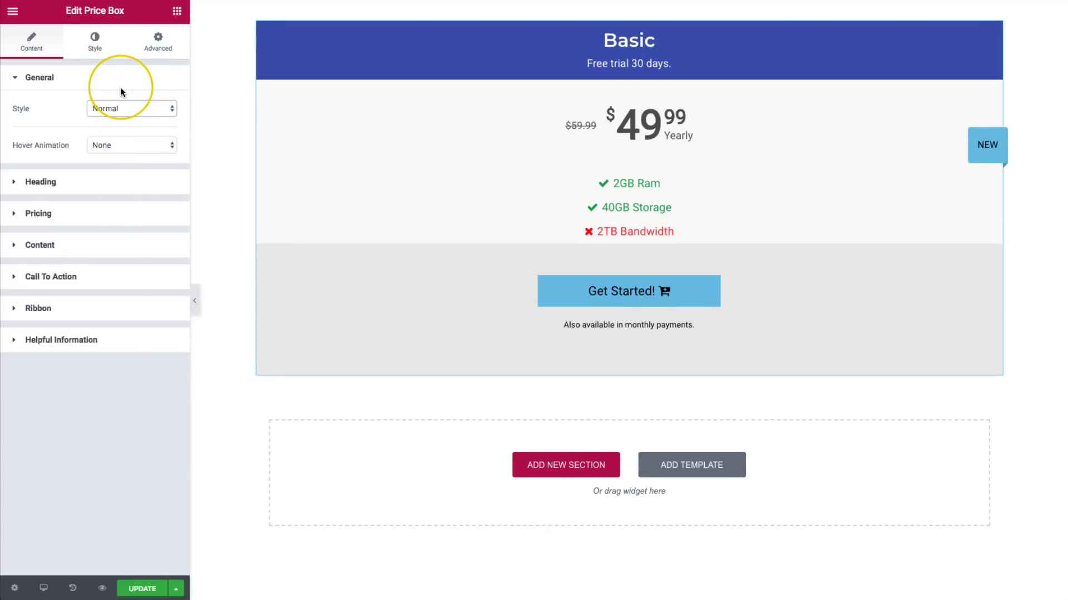